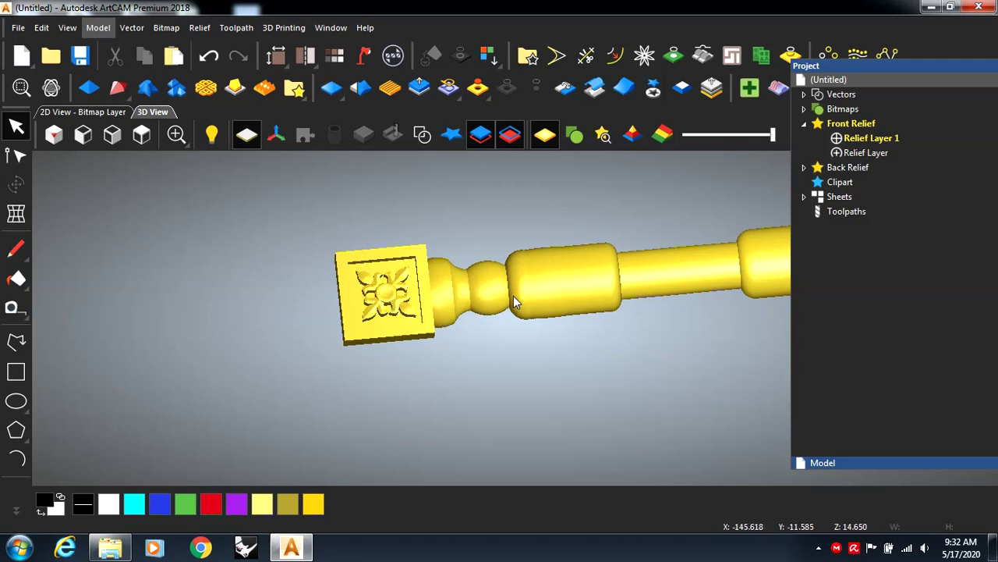
Step: Examine the finished baluster relief, from the carved square block along the turned shaft
{"action": "scroll", "coordinate": [513, 295], "scroll_direction": "down", "scroll_amount": 2}
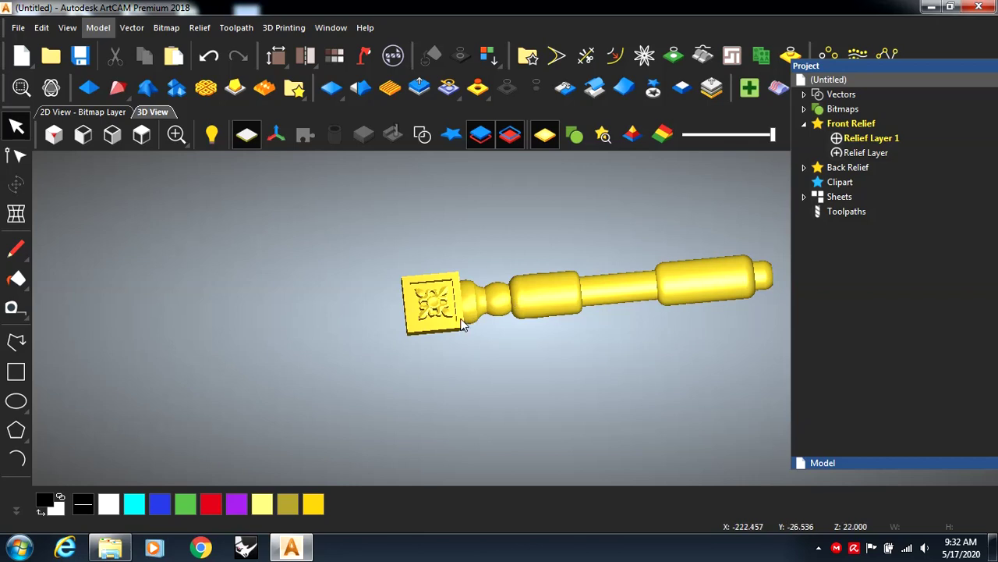
{"action": "scroll", "coordinate": [477, 296], "scroll_direction": "up", "scroll_amount": 2}
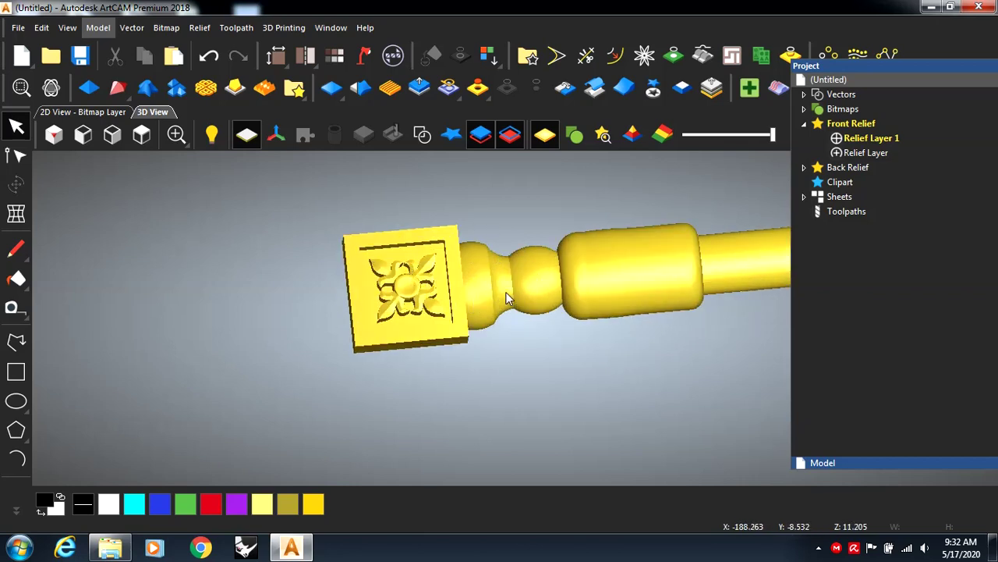
{"action": "scroll", "coordinate": [507, 297], "scroll_direction": "down", "scroll_amount": 2}
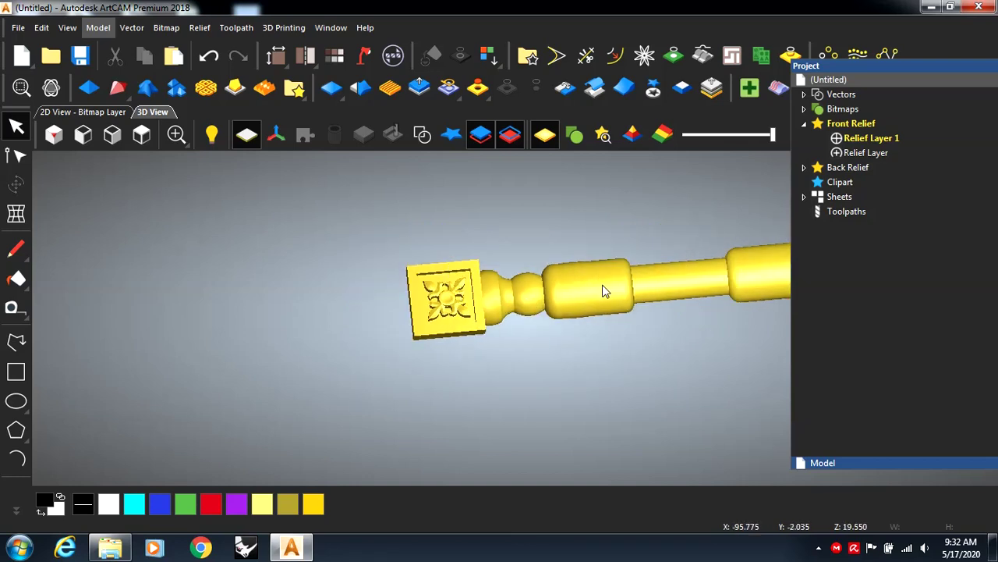
{"action": "left_click_drag", "start_coordinate": [449, 306], "coordinate": [448, 280]}
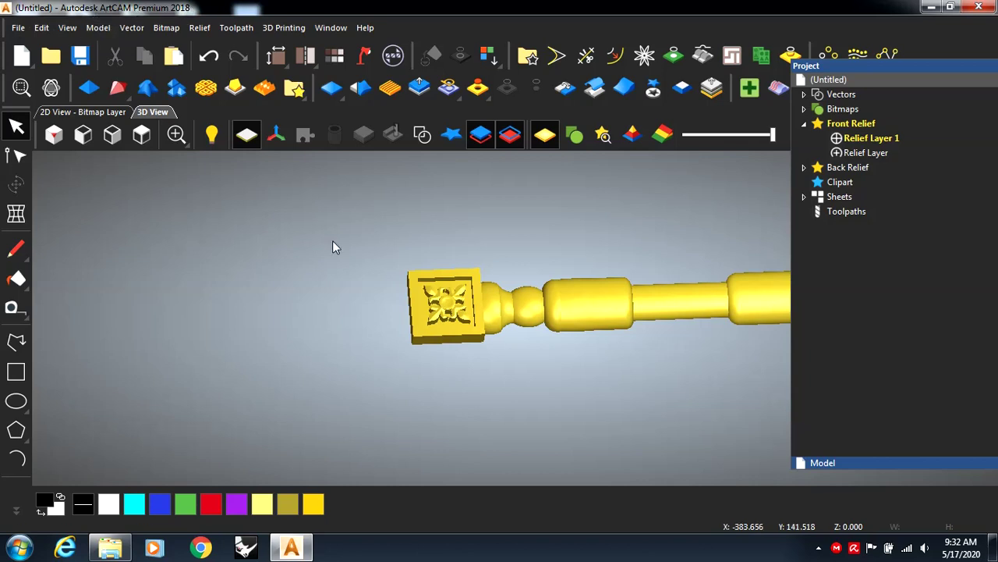
{"action": "scroll", "coordinate": [487, 312], "scroll_direction": "down", "scroll_amount": 1}
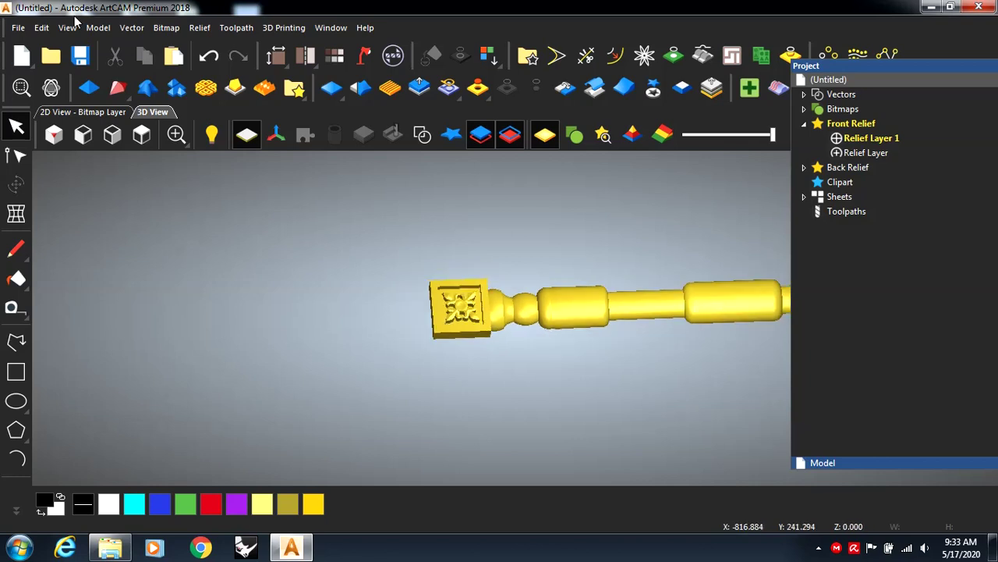
{"action": "left_click_drag", "start_coordinate": [883, 65], "coordinate": [899, 94]}
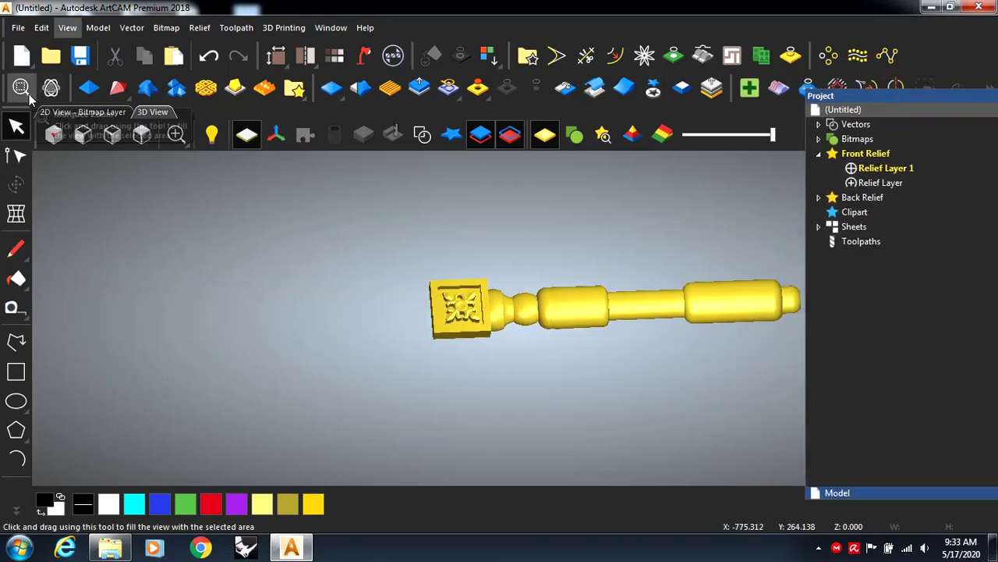
Step: Launch a new Autodesk ArtCAM Premium 2018 session from the installed programs
{"action": "left_click", "coordinate": [19, 27]}
{"action": "mouse_move", "coordinate": [41, 27]}
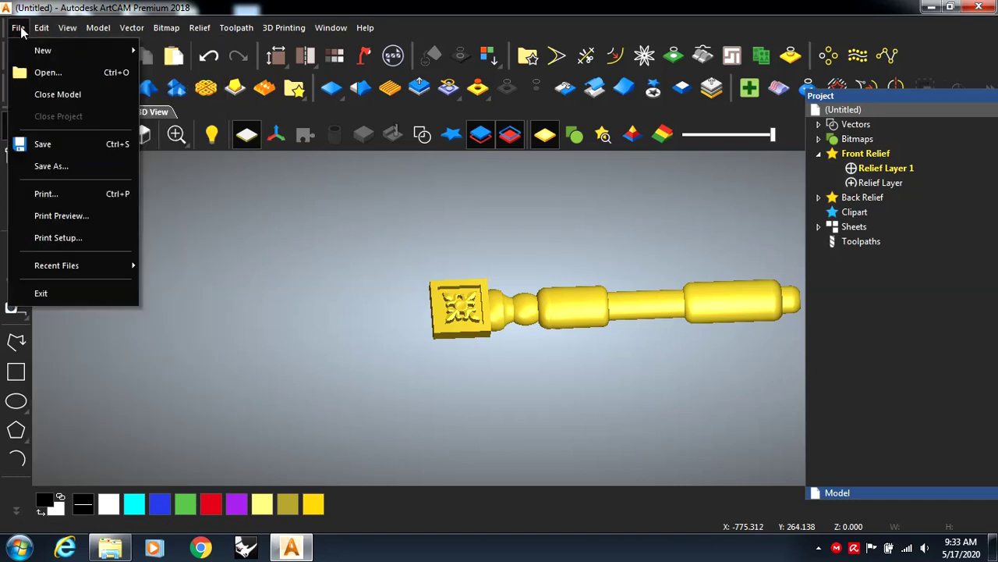
{"action": "left_click", "coordinate": [16, 550]}
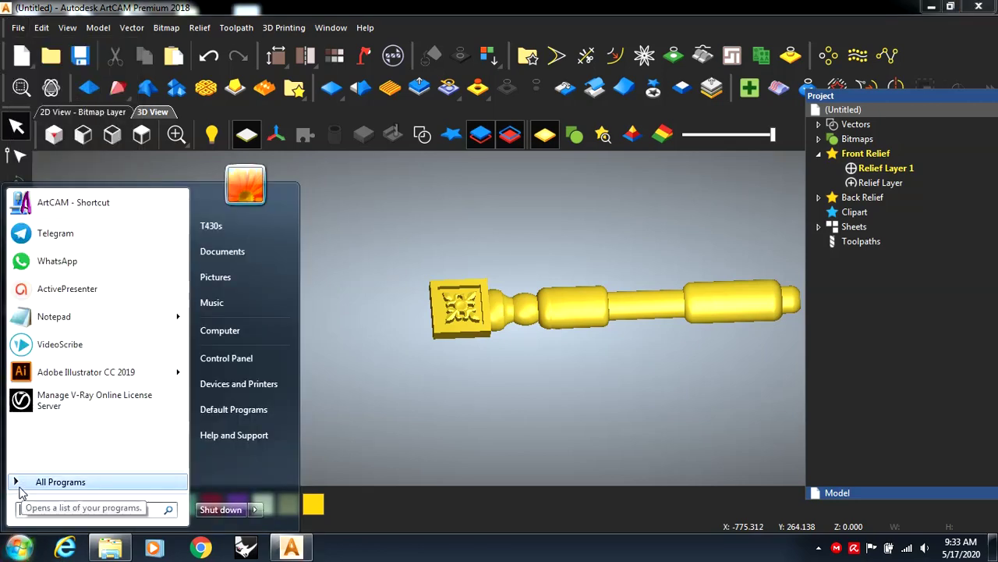
{"action": "left_click", "coordinate": [21, 485]}
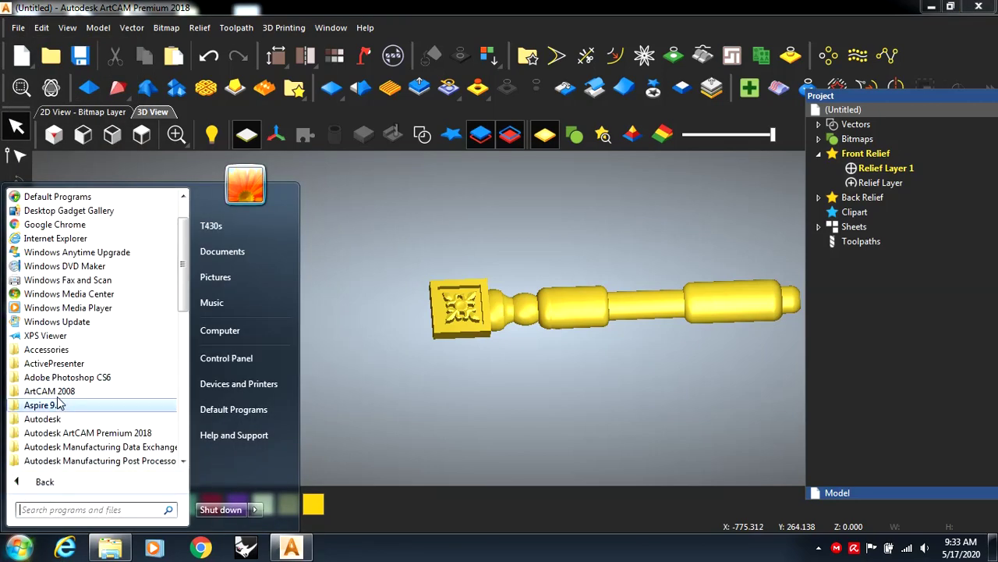
{"action": "left_click", "coordinate": [58, 434]}
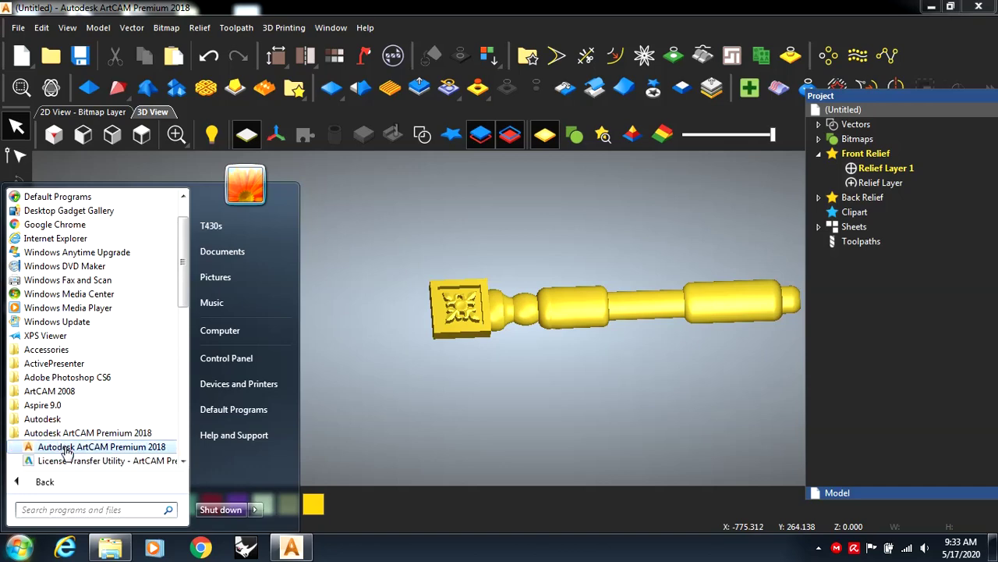
{"action": "left_click", "coordinate": [67, 447]}
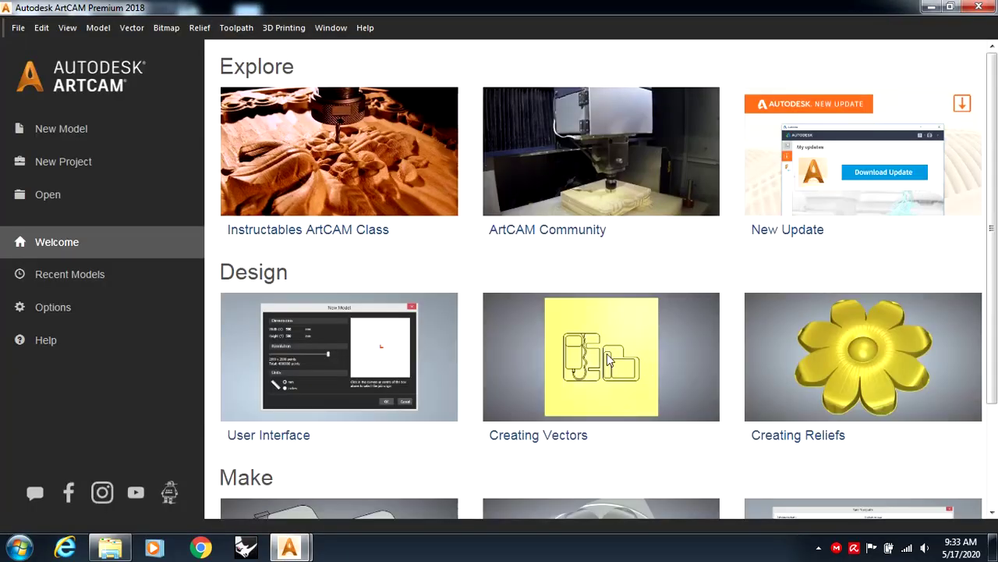
Step: Create a new model 600 mm wide and 80 mm high, in millimetres with a centred origin
{"action": "left_click", "coordinate": [54, 115]}
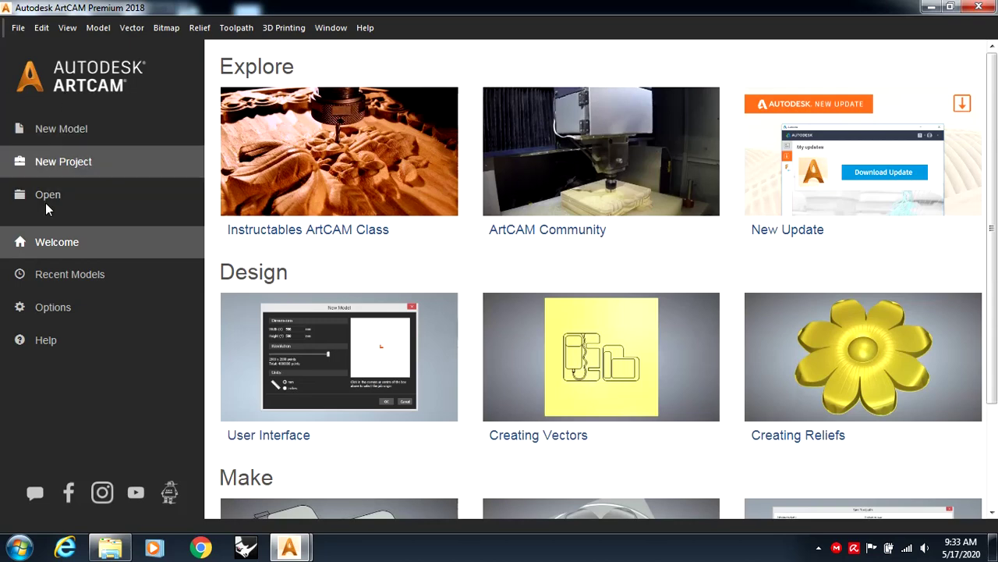
{"action": "left_click", "coordinate": [76, 128]}
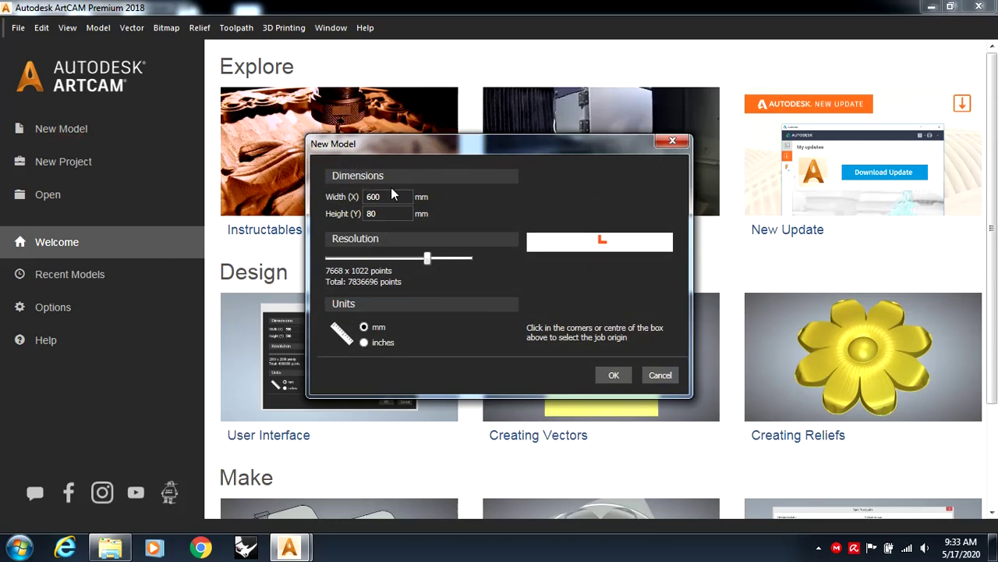
{"action": "left_click", "coordinate": [372, 213]}
{"action": "left_click", "coordinate": [603, 377]}
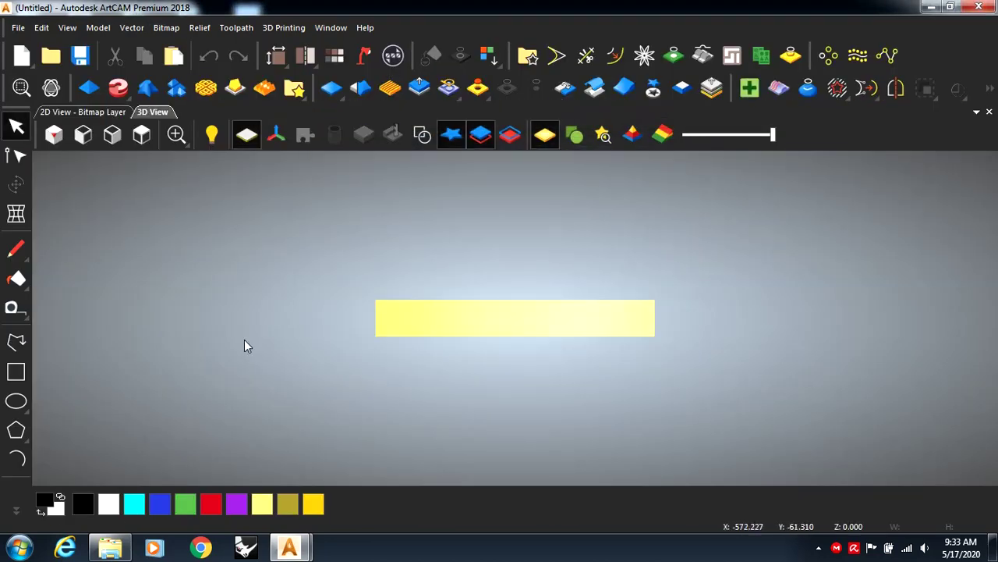
Step: Create a 600 by 80 mm rectangle centred at 0, 0 and display the vectors in the 3D view
{"action": "scroll", "coordinate": [440, 320], "scroll_direction": "up", "scroll_amount": 2}
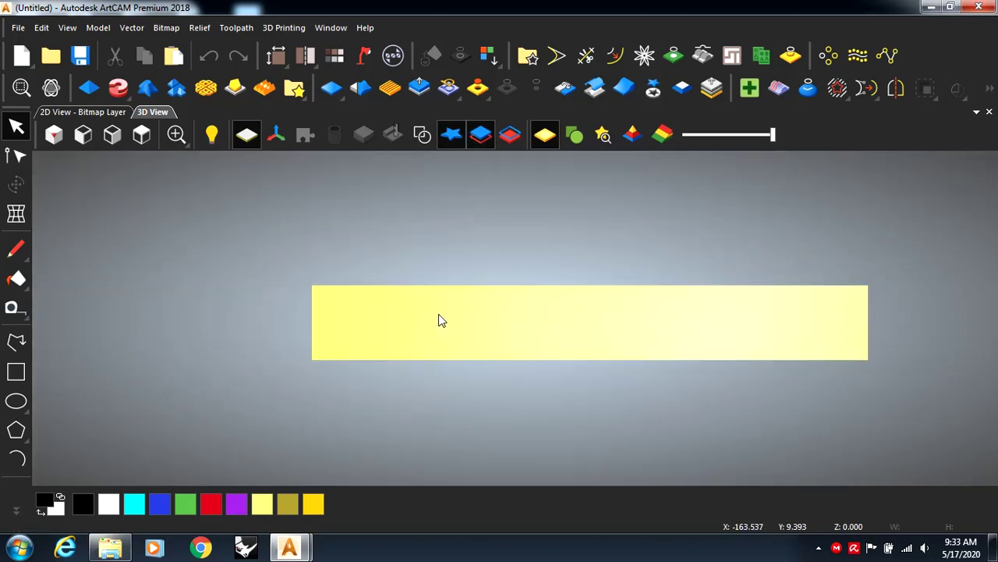
{"action": "scroll", "coordinate": [440, 320], "scroll_direction": "down", "scroll_amount": 1}
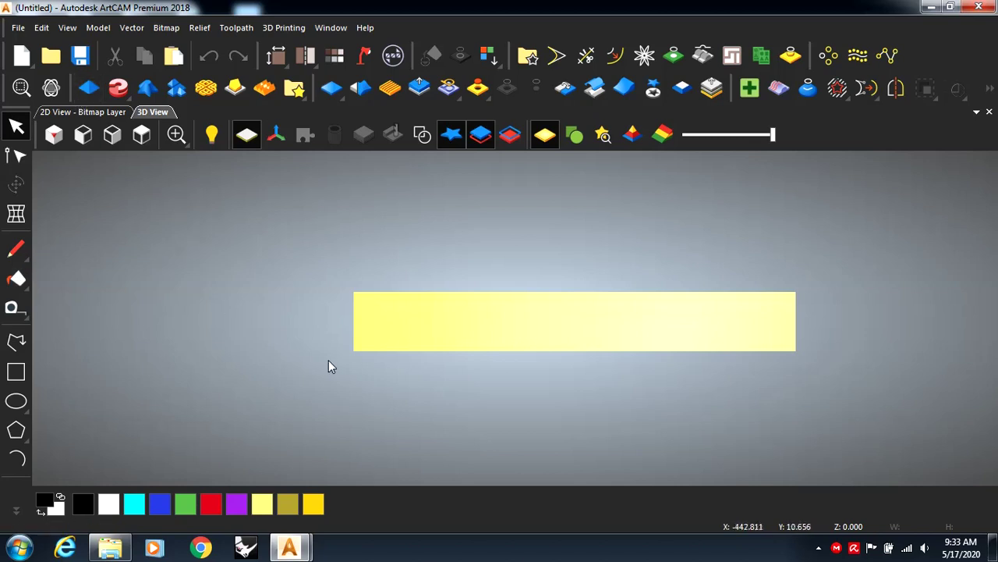
{"action": "scroll", "coordinate": [379, 356], "scroll_direction": "up", "scroll_amount": 1}
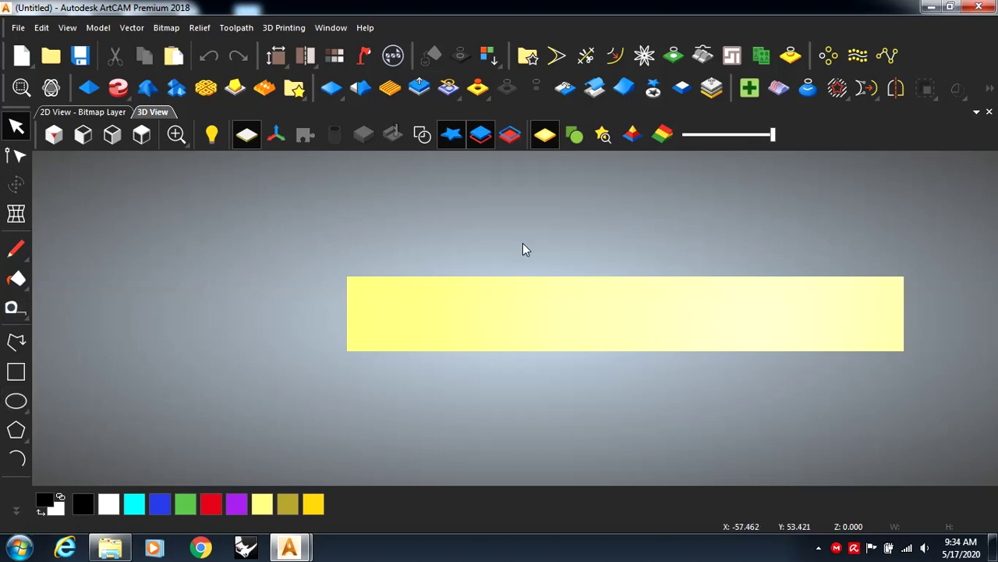
{"action": "left_click", "coordinate": [17, 373]}
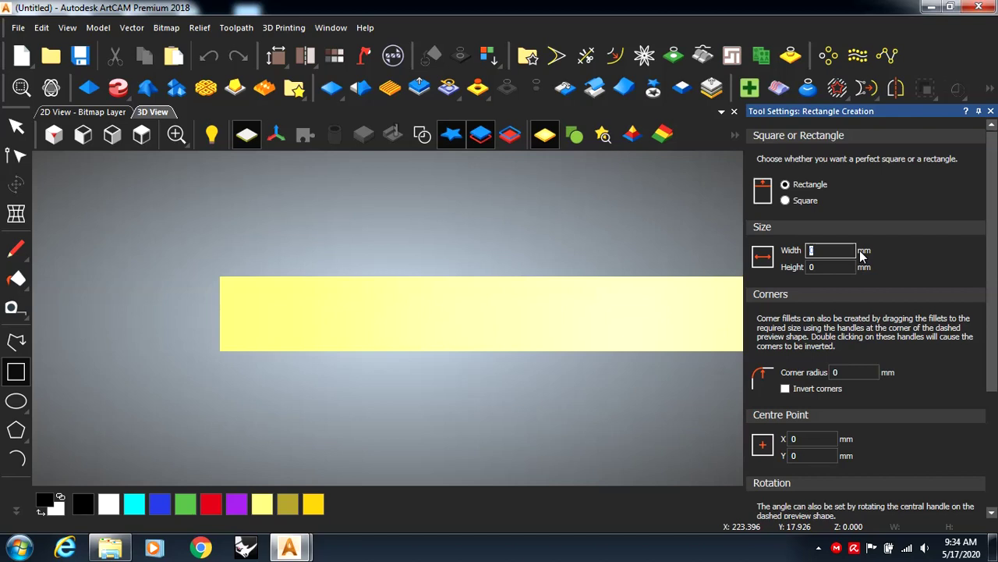
{"action": "type", "text": "00"}
{"action": "key", "text": "Tab"}
{"action": "type", "text": "80"}
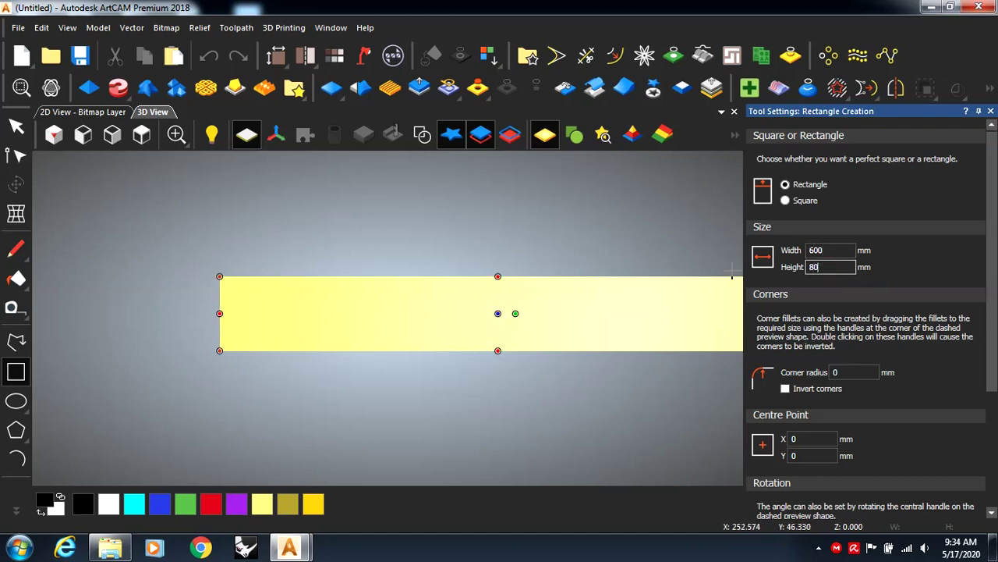
{"action": "scroll", "coordinate": [993, 209], "scroll_direction": "down", "scroll_amount": 5}
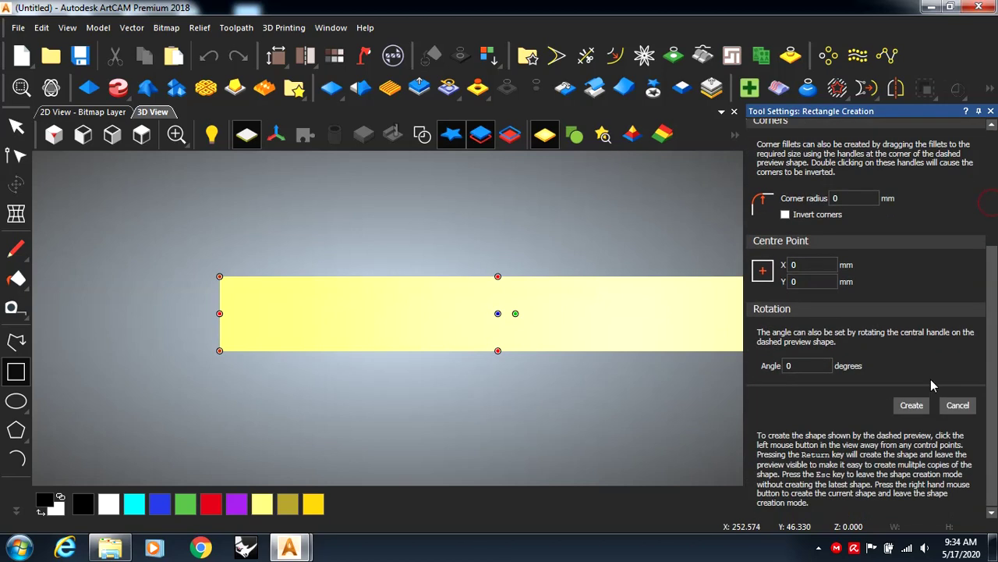
{"action": "left_click", "coordinate": [912, 406]}
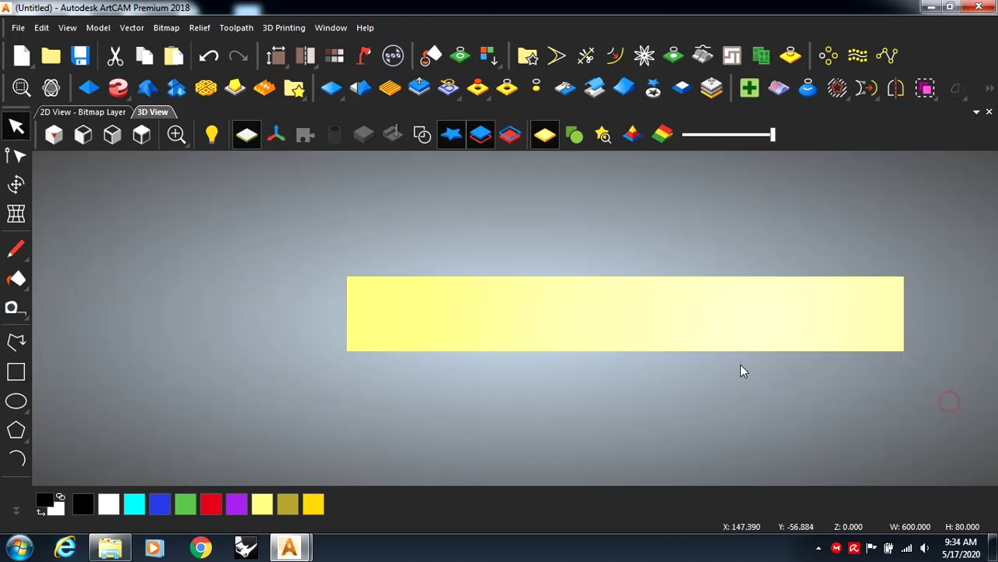
{"action": "left_click", "coordinate": [422, 134]}
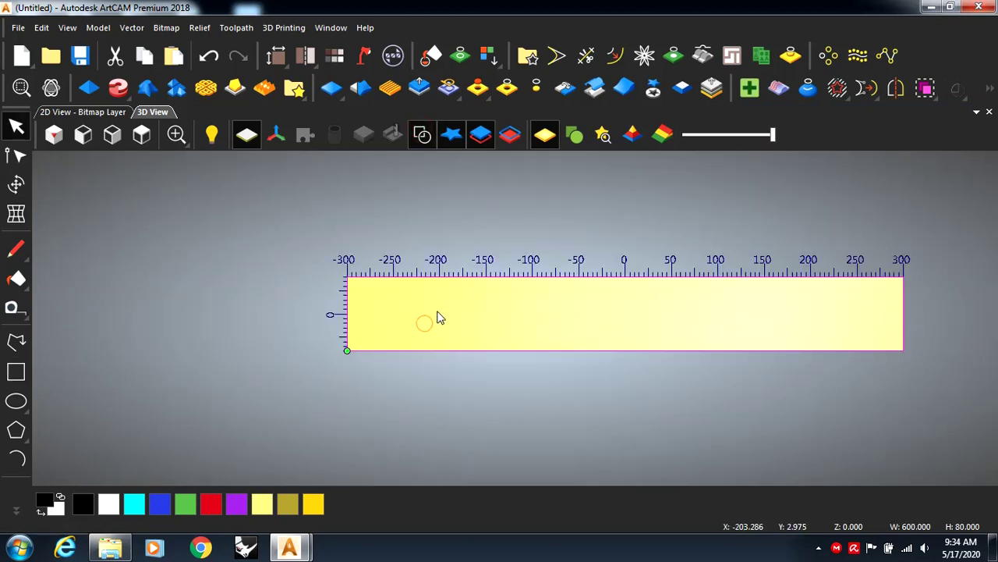
{"action": "scroll", "coordinate": [439, 317], "scroll_direction": "up", "scroll_amount": 2}
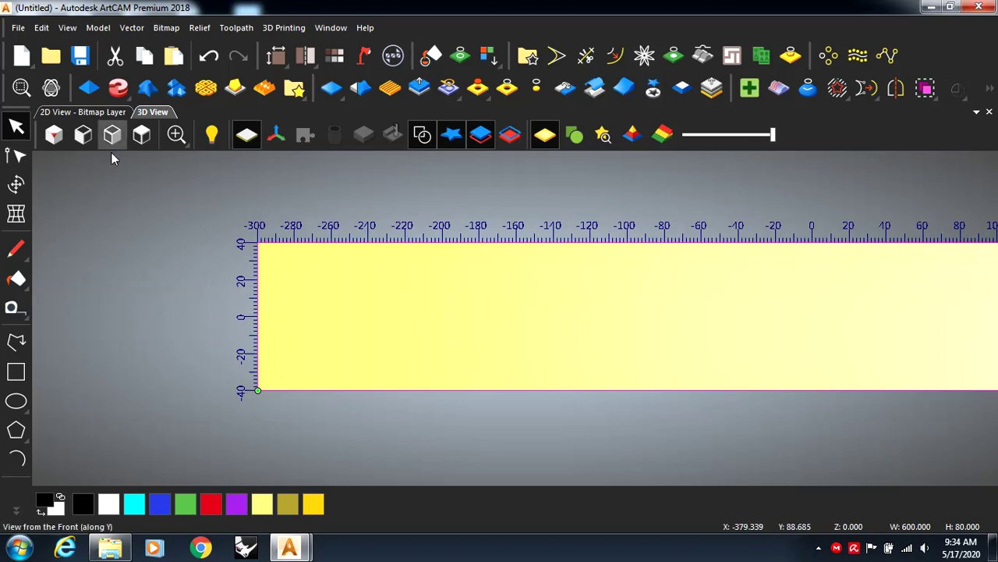
{"action": "left_click", "coordinate": [24, 158]}
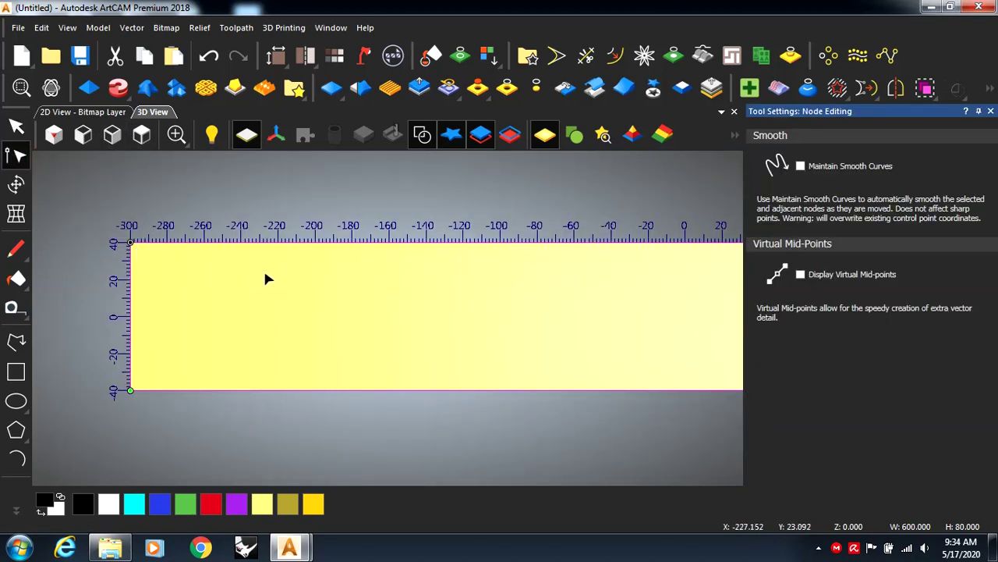
{"action": "left_click", "coordinate": [234, 216]}
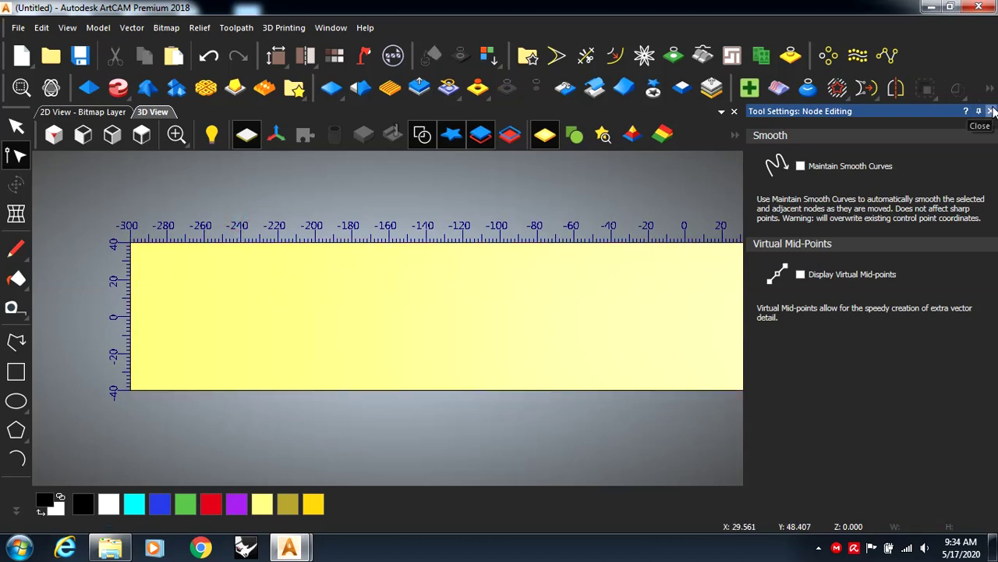
{"action": "left_click", "coordinate": [992, 112]}
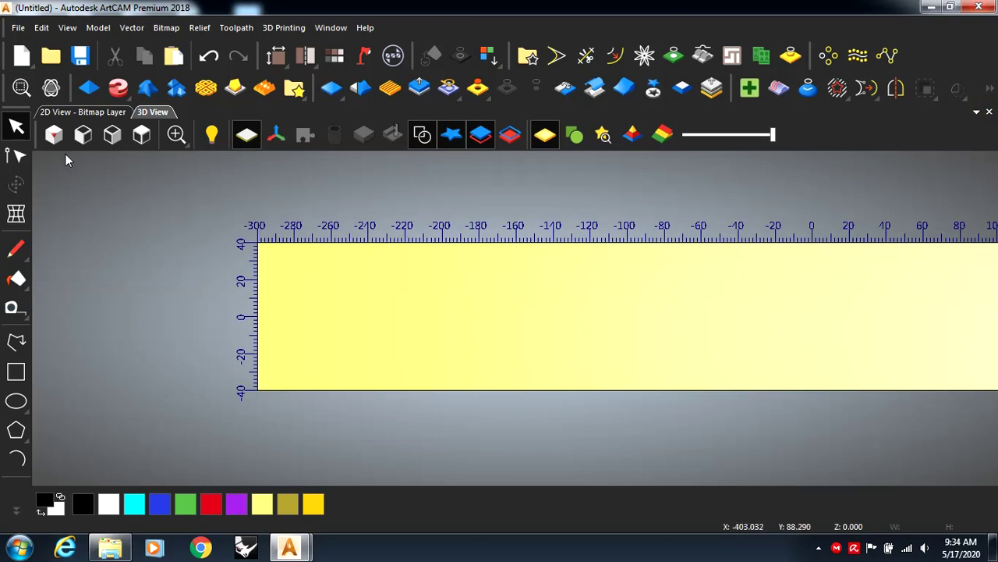
Step: Create an 80 by 80 mm rectangle centred at 0, 0 with no corner radius
{"action": "left_click", "coordinate": [15, 372]}
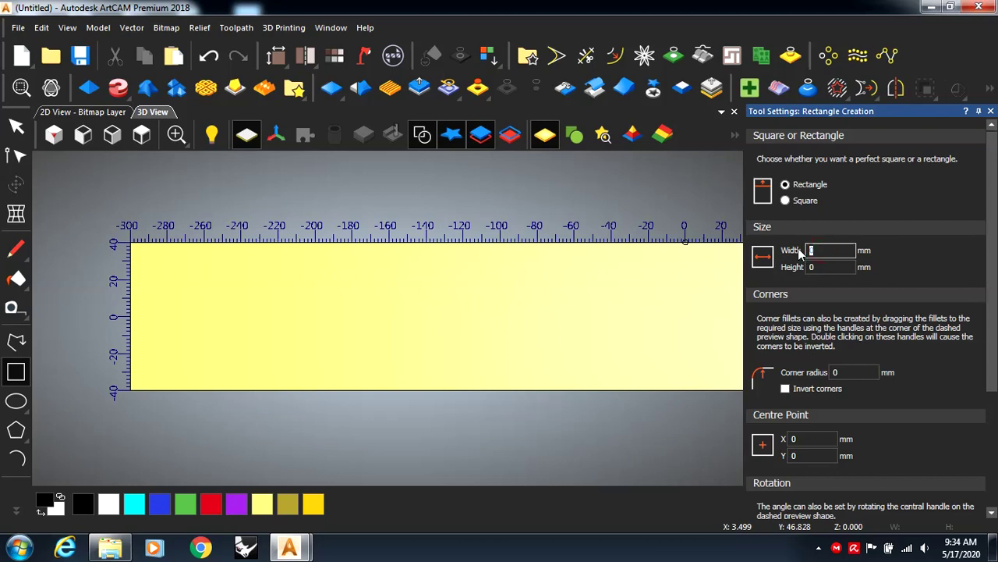
{"action": "type", "text": "80"}
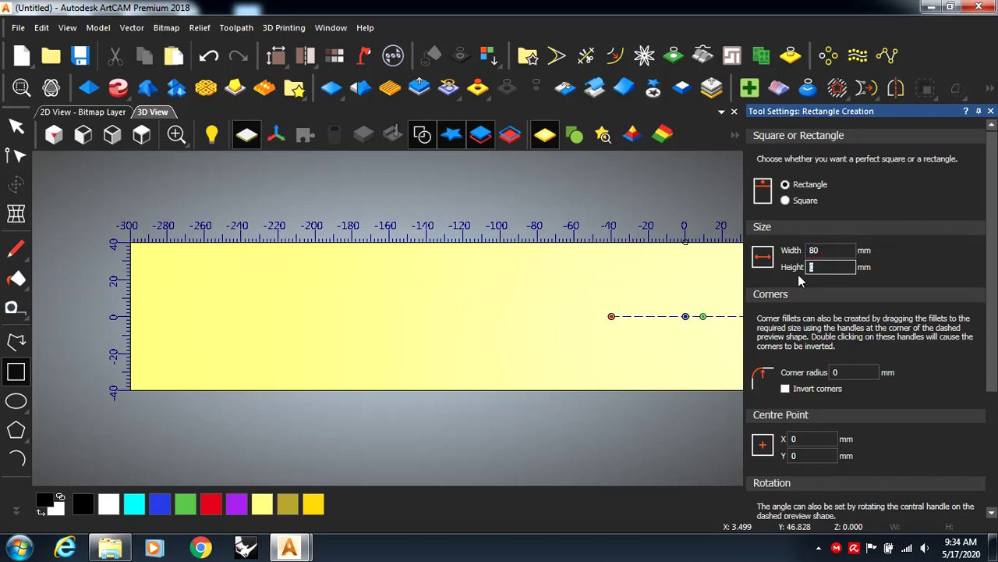
{"action": "type", "text": "80"}
{"action": "left_click_drag", "start_coordinate": [989, 265], "coordinate": [989, 399]}
{"action": "left_click", "coordinate": [907, 406]}
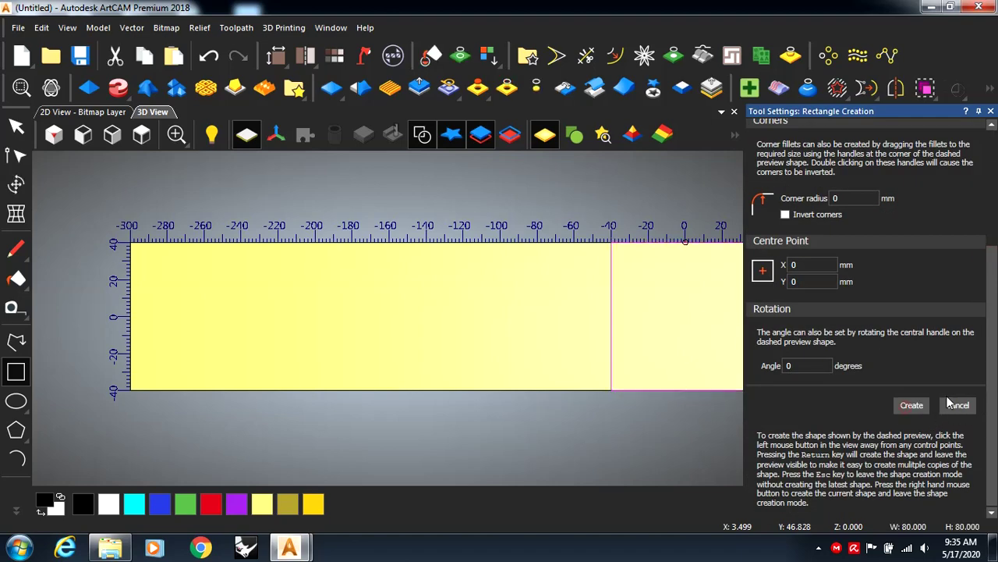
{"action": "left_click", "coordinate": [958, 405]}
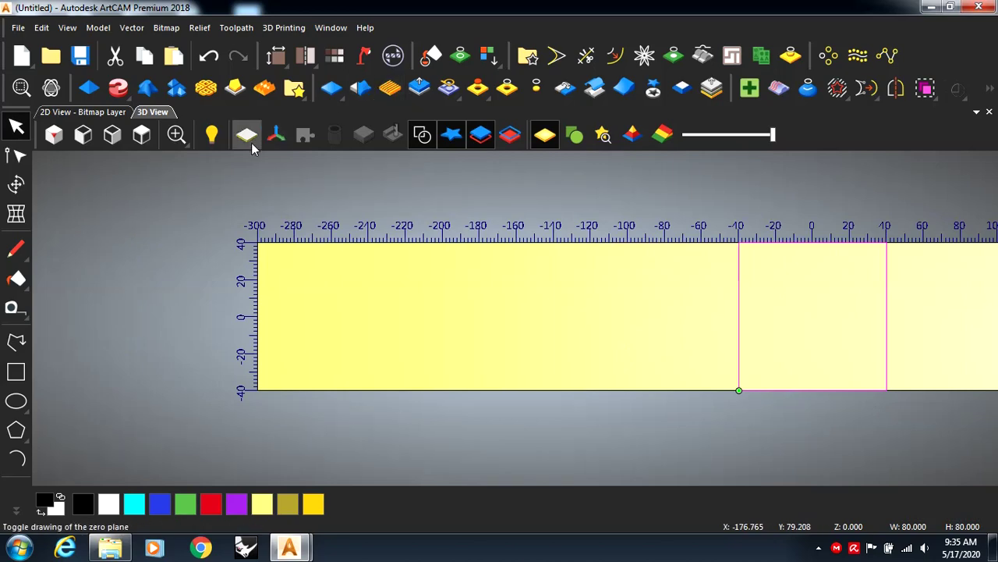
Step: Switch to the 2D view and select the outer 600 by 80 mm rectangle
{"action": "left_click", "coordinate": [89, 113]}
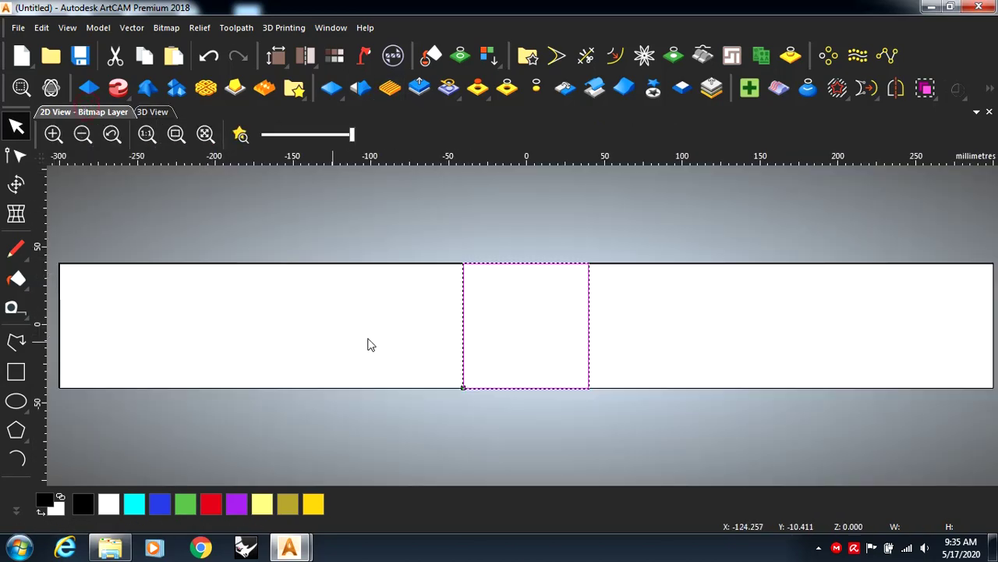
{"action": "scroll", "coordinate": [351, 344], "scroll_direction": "down", "scroll_amount": 1}
{"action": "scroll", "coordinate": [423, 341], "scroll_direction": "up", "scroll_amount": 2}
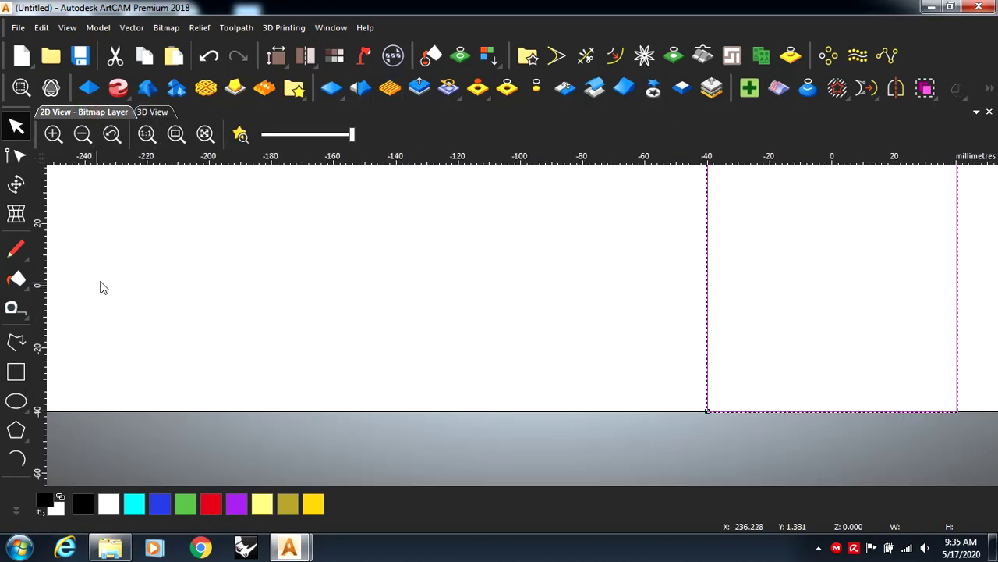
{"action": "scroll", "coordinate": [278, 330], "scroll_direction": "down", "scroll_amount": 1}
{"action": "left_click", "coordinate": [259, 247]}
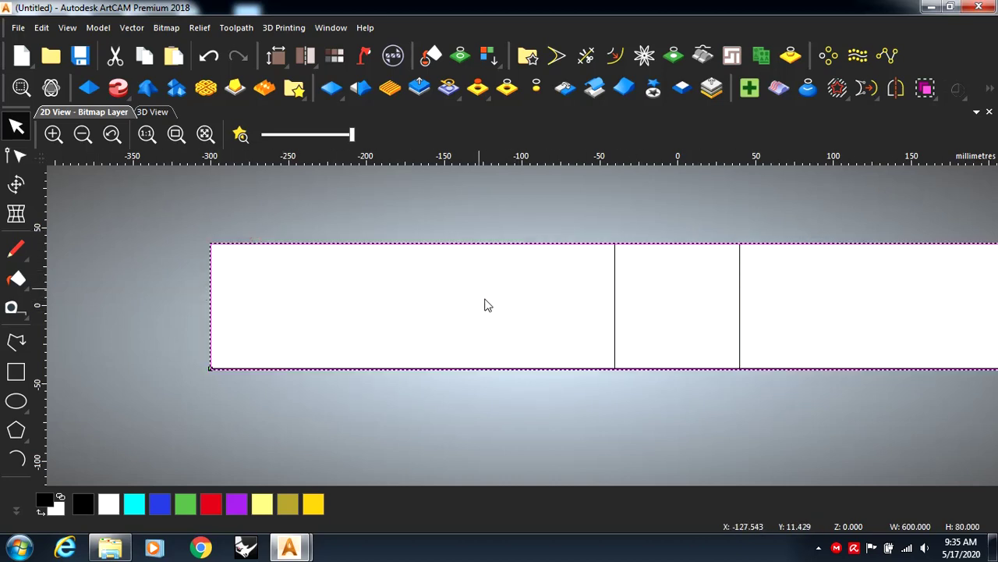
{"action": "scroll", "coordinate": [546, 346], "scroll_direction": "down", "scroll_amount": 1}
{"action": "scroll", "coordinate": [583, 318], "scroll_direction": "up", "scroll_amount": 2}
{"action": "scroll", "coordinate": [582, 317], "scroll_direction": "down", "scroll_amount": 2}
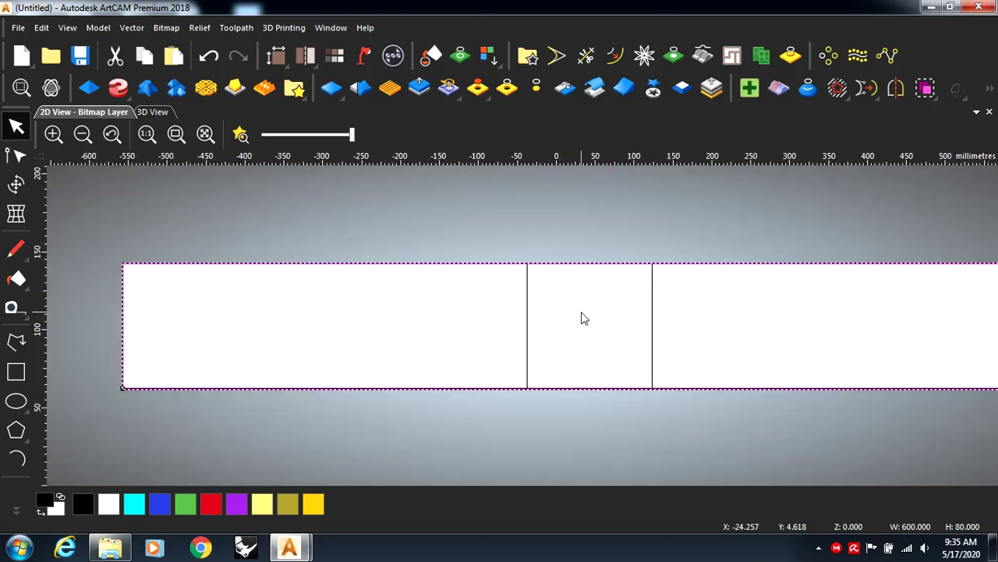
{"action": "scroll", "coordinate": [578, 316], "scroll_direction": "up", "scroll_amount": 1}
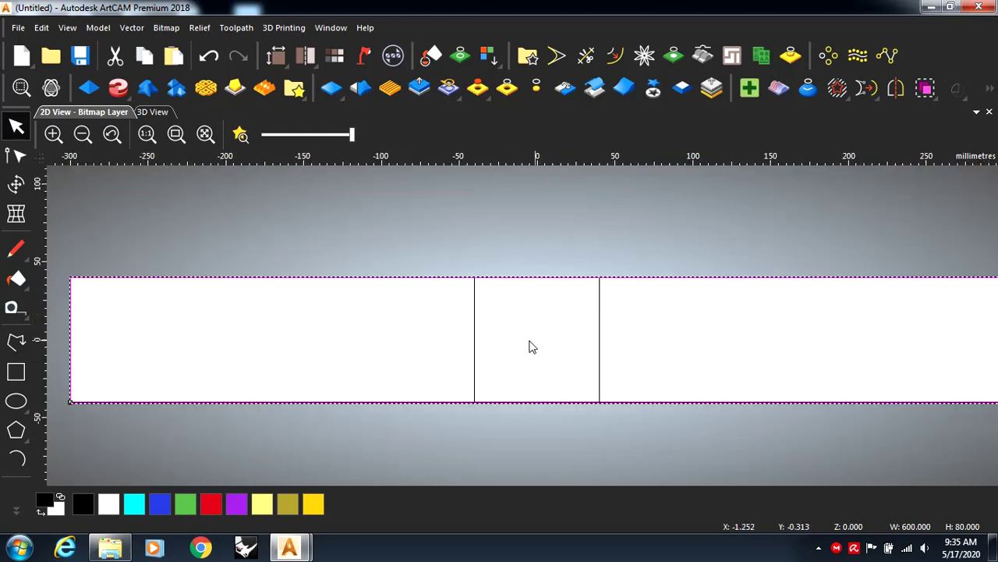
Step: Align the 80 by 80 mm square to the left end of the 600 by 80 mm rectangle
{"action": "left_click", "coordinate": [475, 344]}
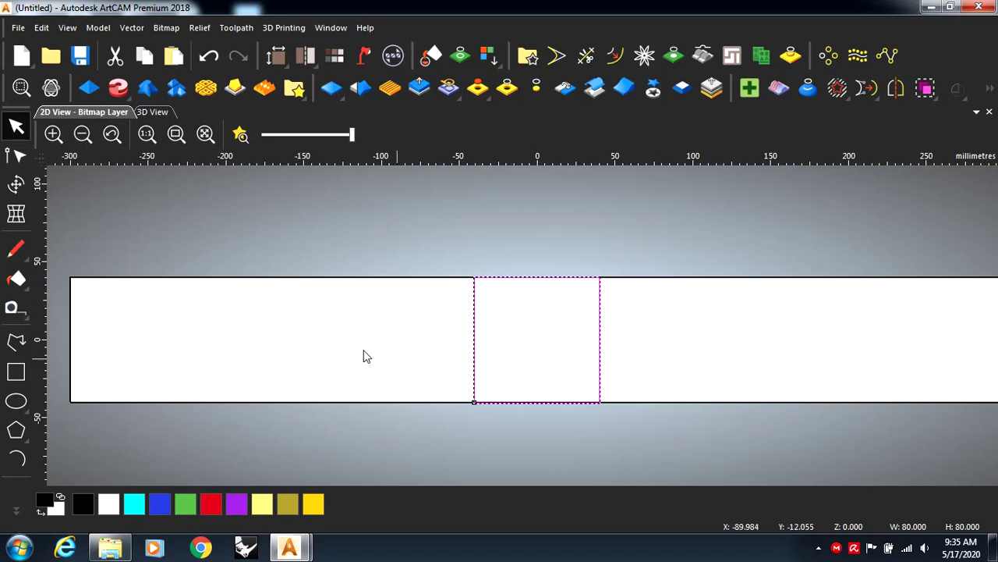
{"action": "left_click", "coordinate": [307, 278], "text": "shift"}
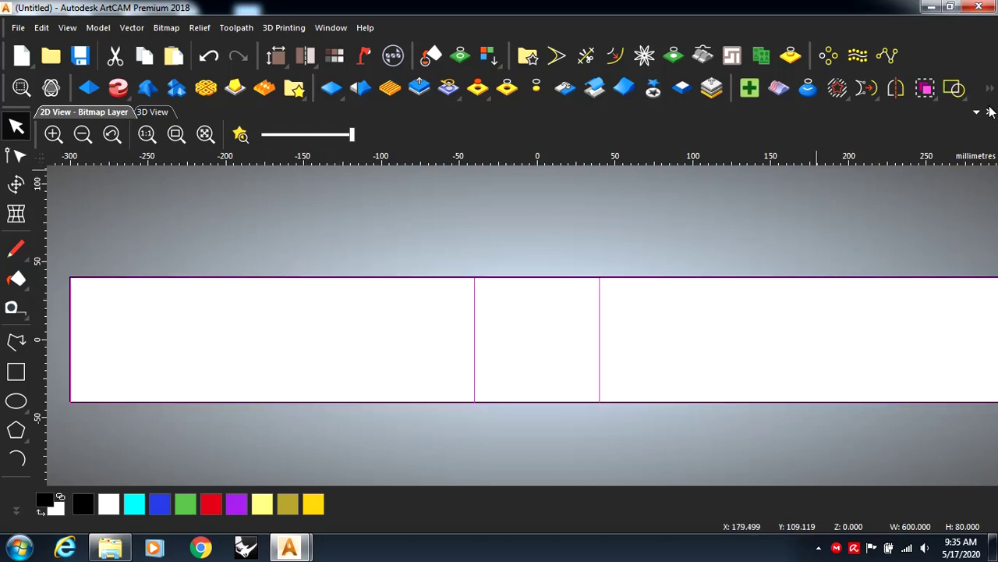
{"action": "left_click", "coordinate": [989, 89]}
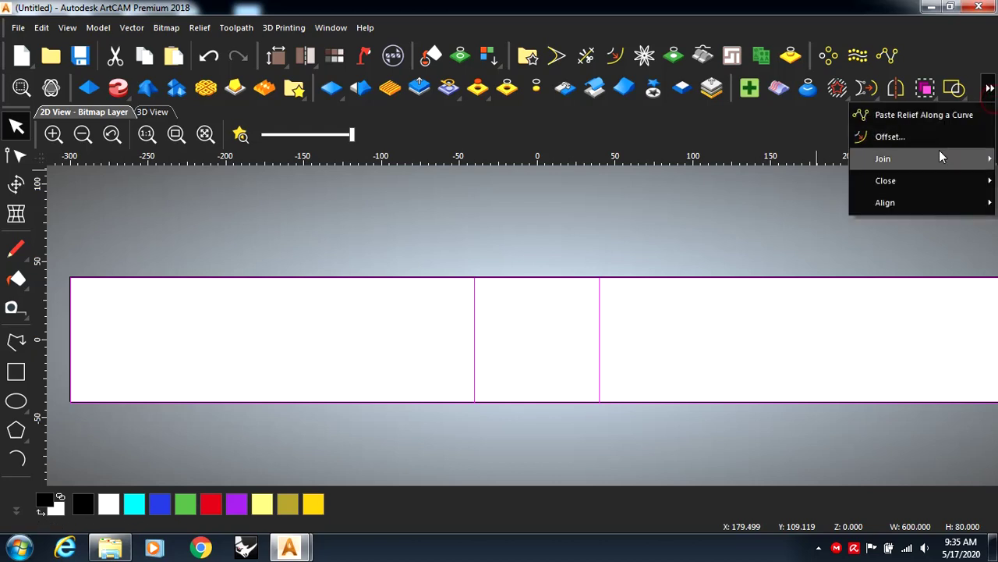
{"action": "mouse_move", "coordinate": [950, 204]}
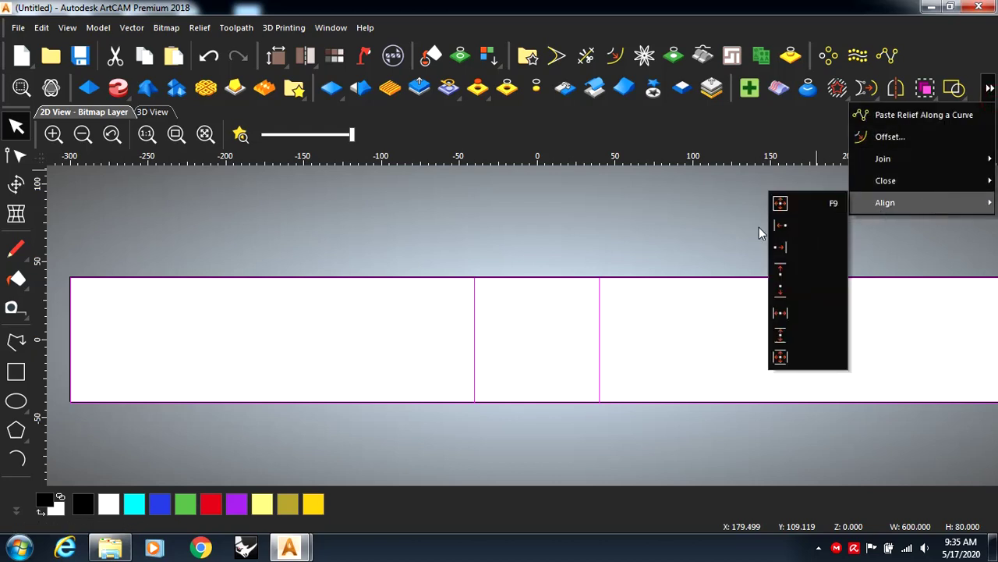
{"action": "left_click", "coordinate": [781, 225]}
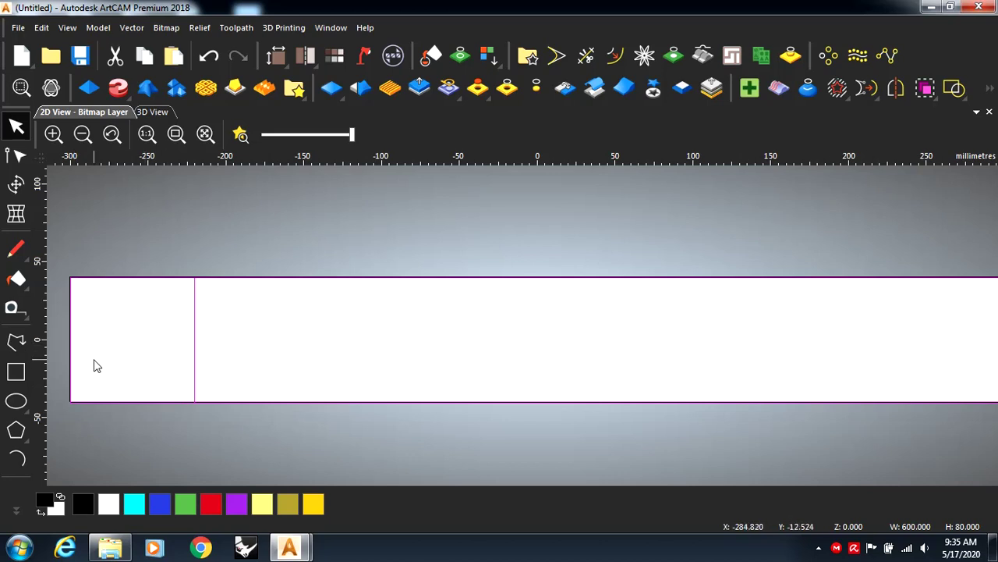
{"action": "left_click", "coordinate": [287, 242]}
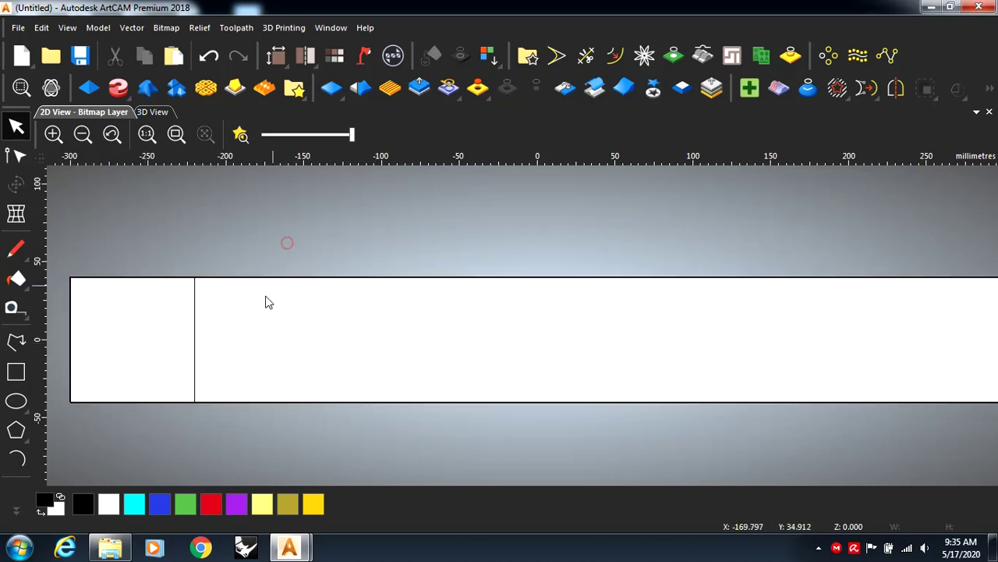
Step: Draw a horizontal line about 632 mm long from the outer rectangle's left-edge midpoint at -300, 0 to beyond its right edge
{"action": "left_click", "coordinate": [282, 278]}
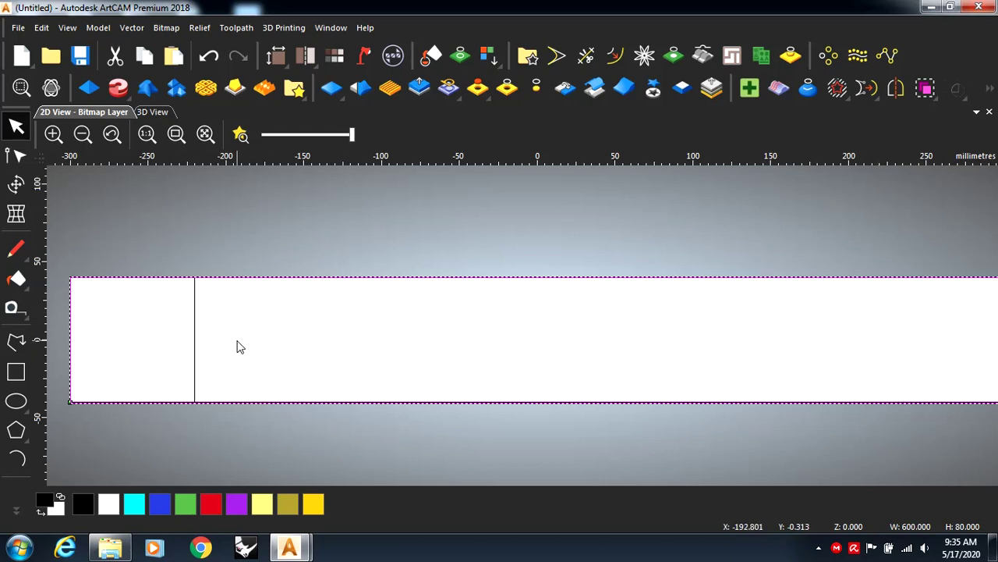
{"action": "scroll", "coordinate": [242, 340], "scroll_direction": "down", "scroll_amount": 1}
{"action": "scroll", "coordinate": [390, 352], "scroll_direction": "up", "scroll_amount": 2}
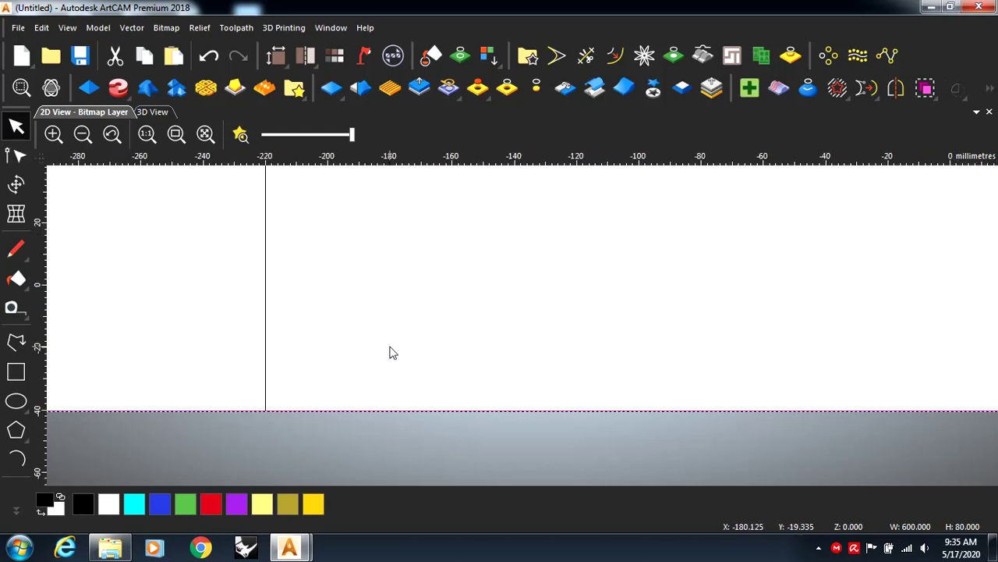
{"action": "scroll", "coordinate": [413, 332], "scroll_direction": "down", "scroll_amount": 2}
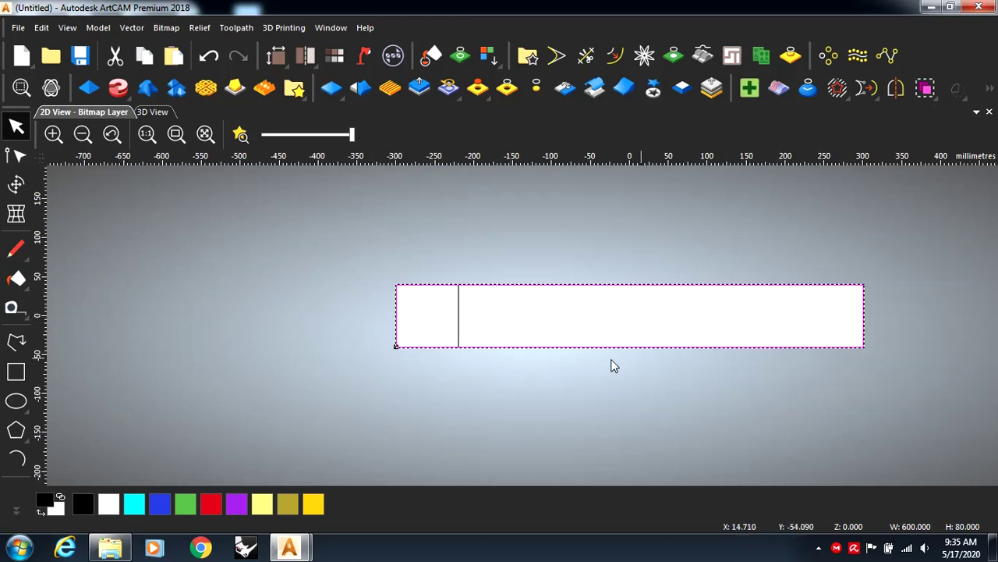
{"action": "scroll", "coordinate": [559, 359], "scroll_direction": "up", "scroll_amount": 1}
{"action": "scroll", "coordinate": [476, 336], "scroll_direction": "down", "scroll_amount": 1}
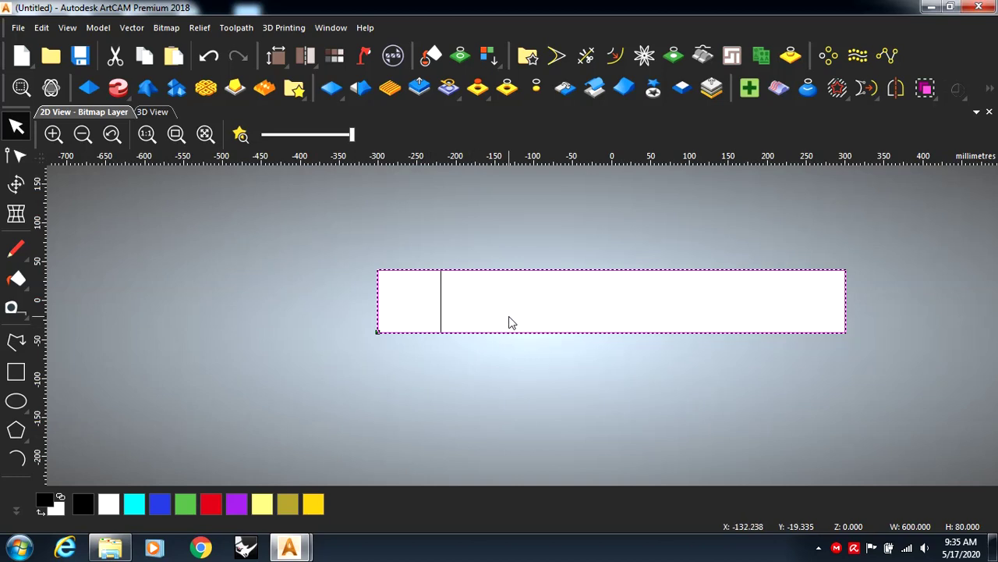
{"action": "left_click", "coordinate": [17, 340]}
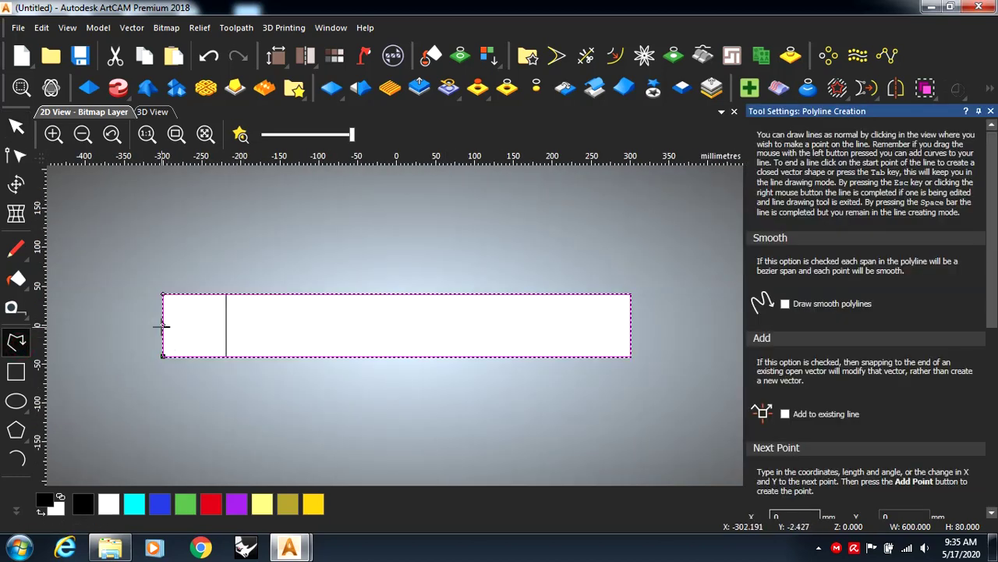
{"action": "left_click", "coordinate": [162, 324]}
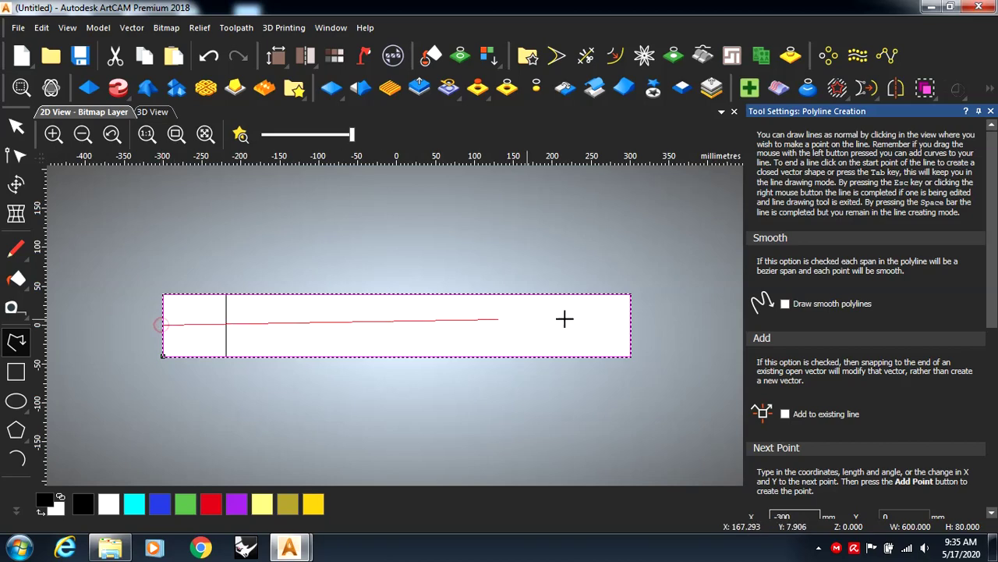
{"action": "left_click", "coordinate": [655, 326]}
{"action": "key", "text": "Escape"}
Step: Centre the horizontal line on the 600 by 80 mm rectangle both horizontally and vertically, then clear the selection
{"action": "scroll", "coordinate": [423, 352], "scroll_direction": "up", "scroll_amount": 3}
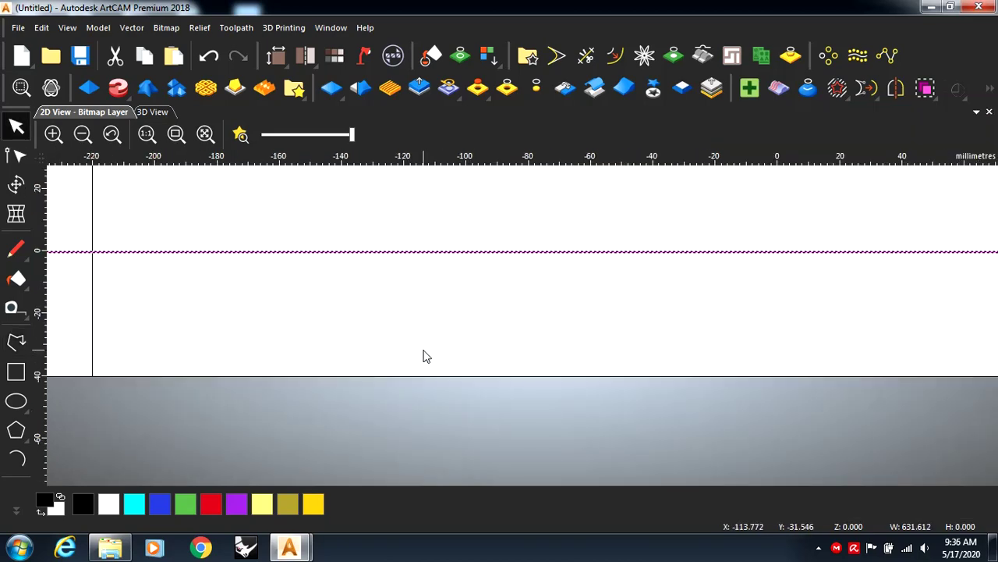
{"action": "scroll", "coordinate": [429, 343], "scroll_direction": "down", "scroll_amount": 3}
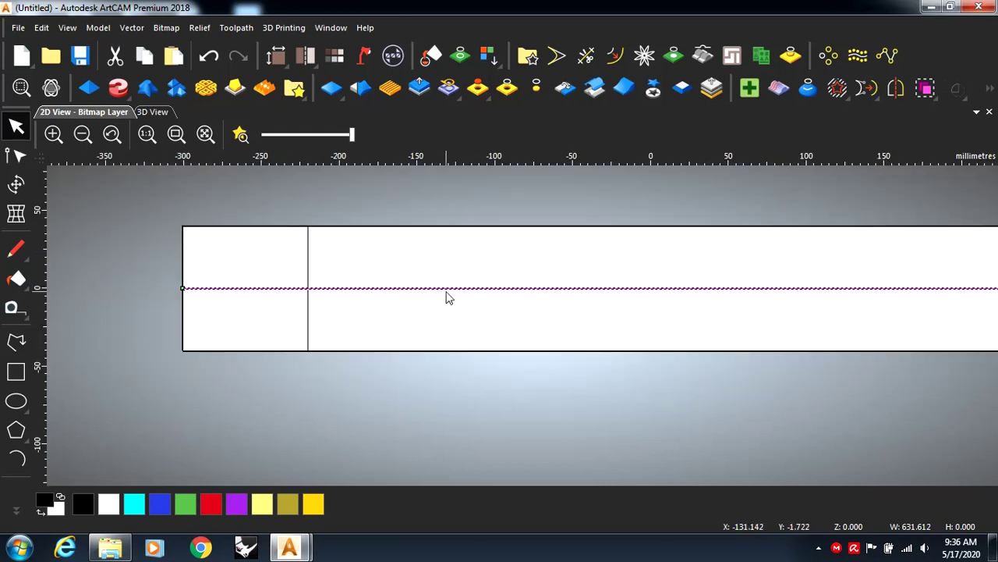
{"action": "left_click", "coordinate": [470, 226]}
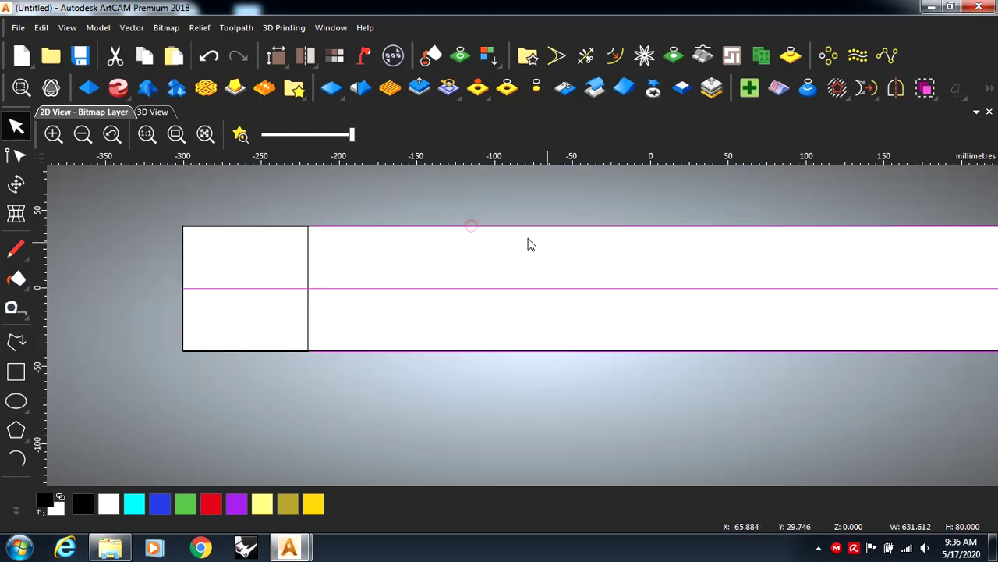
{"action": "left_click", "coordinate": [976, 112]}
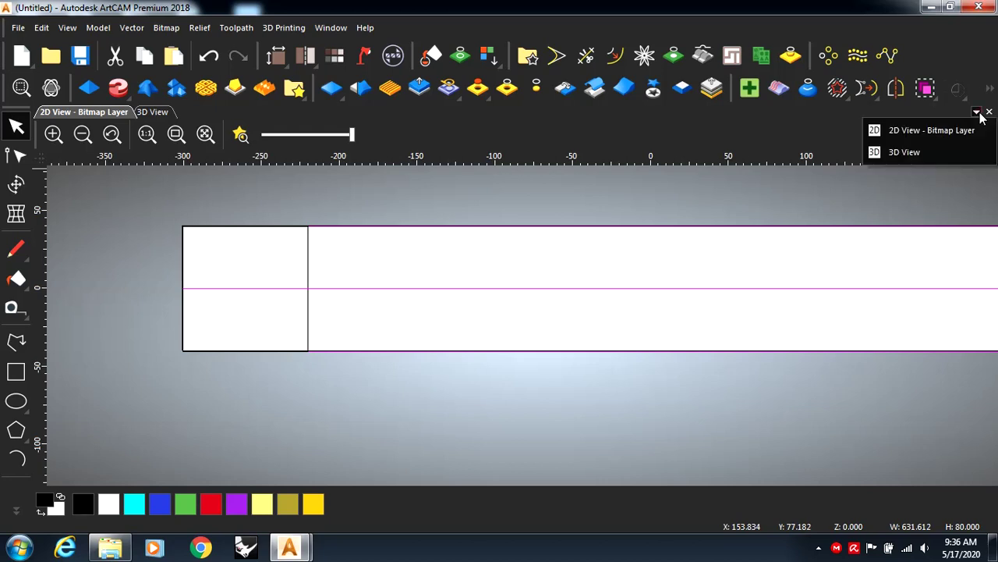
{"action": "left_click", "coordinate": [990, 88]}
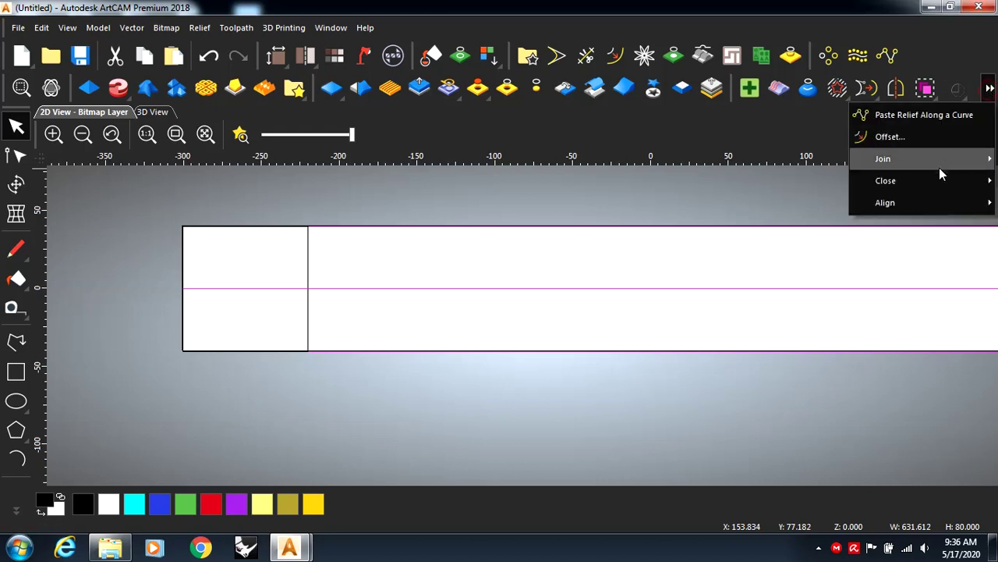
{"action": "mouse_move", "coordinate": [928, 202]}
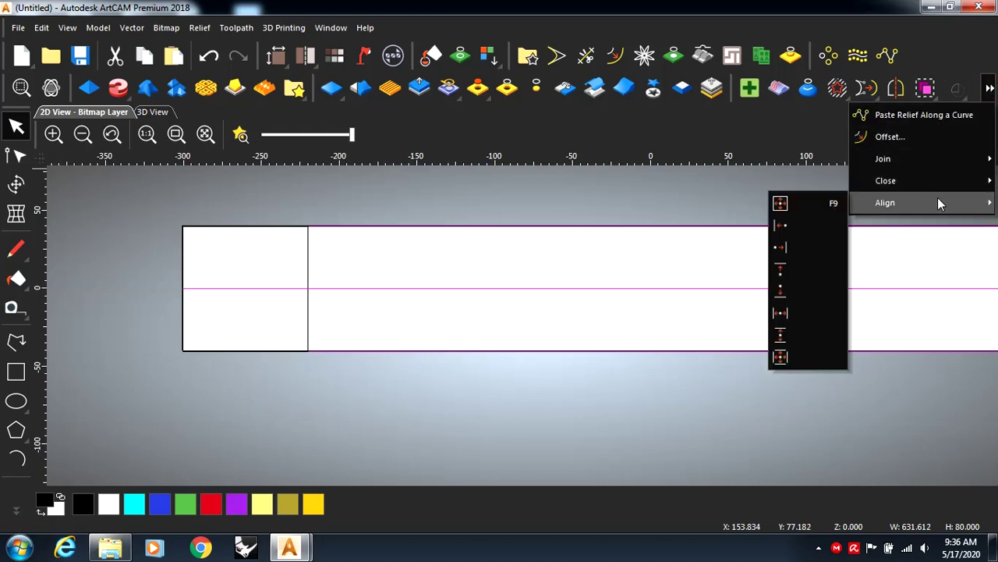
{"action": "left_click", "coordinate": [780, 358]}
{"action": "left_click", "coordinate": [627, 398]}
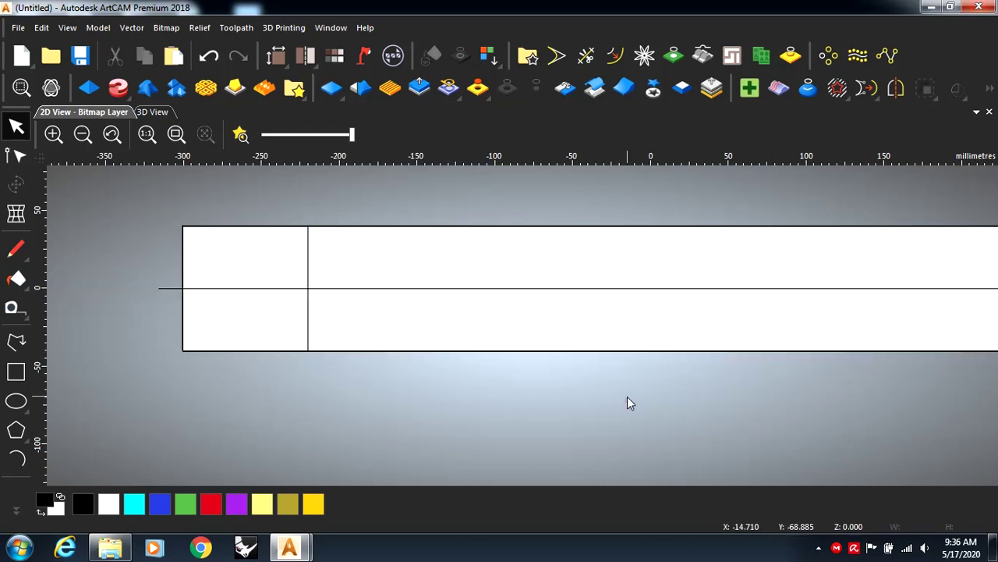
Step: Start the baluster profile polyline at -220, 0, where the square meets the centreline, and run it straight up to about Y 27.4 mm
{"action": "scroll", "coordinate": [630, 371], "scroll_direction": "down", "scroll_amount": 3}
{"action": "scroll", "coordinate": [550, 321], "scroll_direction": "up", "scroll_amount": 1}
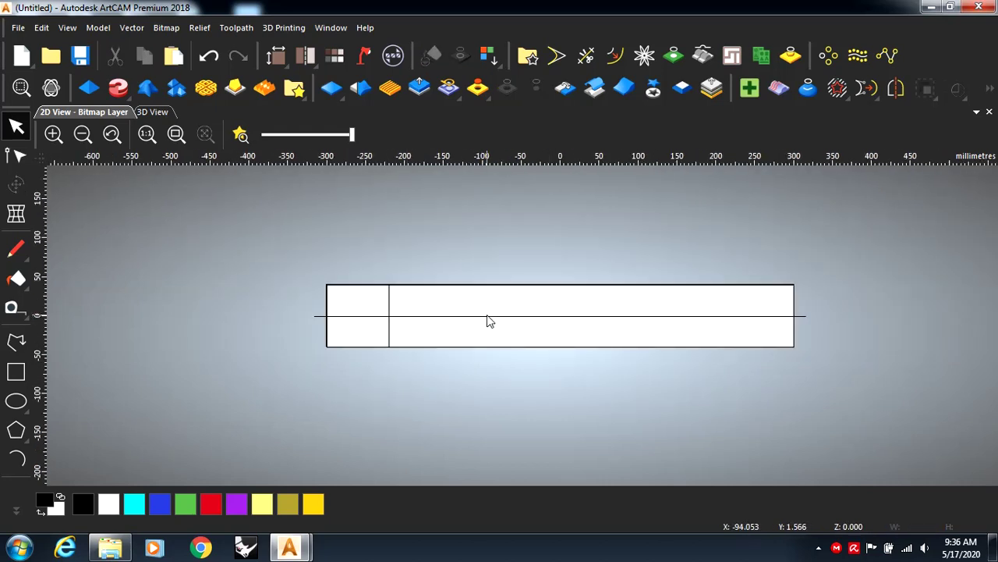
{"action": "scroll", "coordinate": [488, 320], "scroll_direction": "up", "scroll_amount": 1}
{"action": "scroll", "coordinate": [651, 305], "scroll_direction": "down", "scroll_amount": 1}
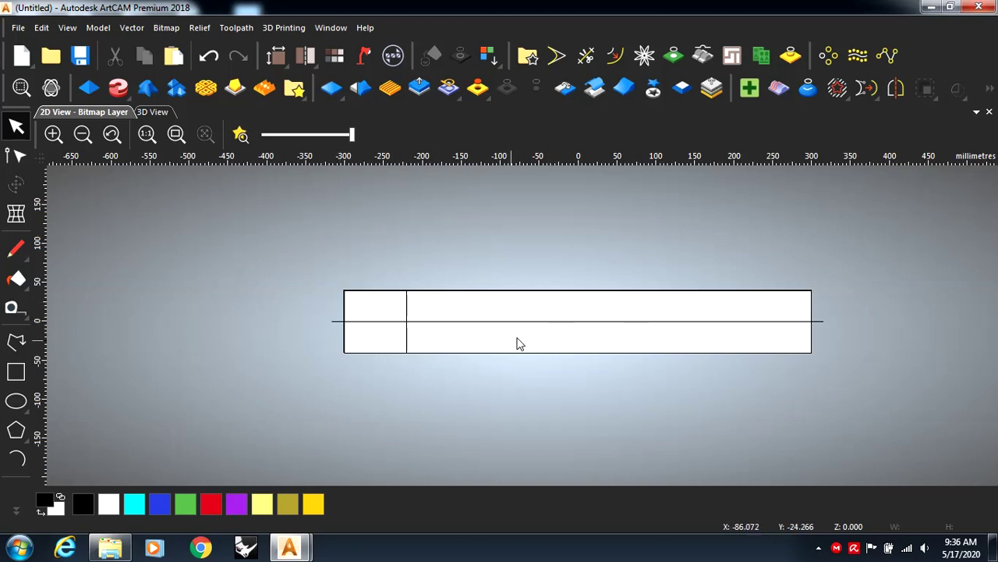
{"action": "scroll", "coordinate": [470, 349], "scroll_direction": "up", "scroll_amount": 1}
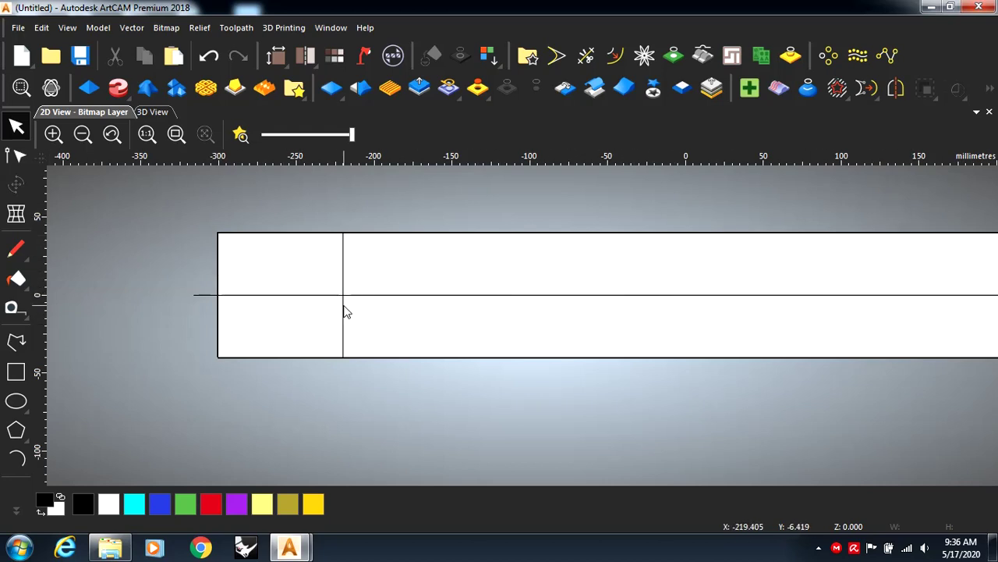
{"action": "left_click", "coordinate": [16, 341]}
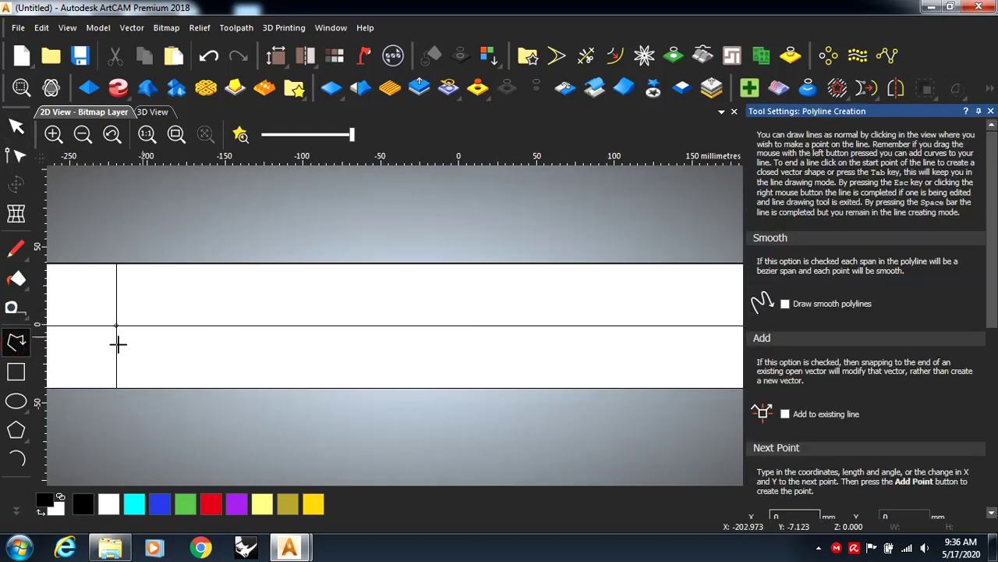
{"action": "scroll", "coordinate": [117, 341], "scroll_direction": "up", "scroll_amount": 2}
{"action": "scroll", "coordinate": [114, 341], "scroll_direction": "up", "scroll_amount": 1}
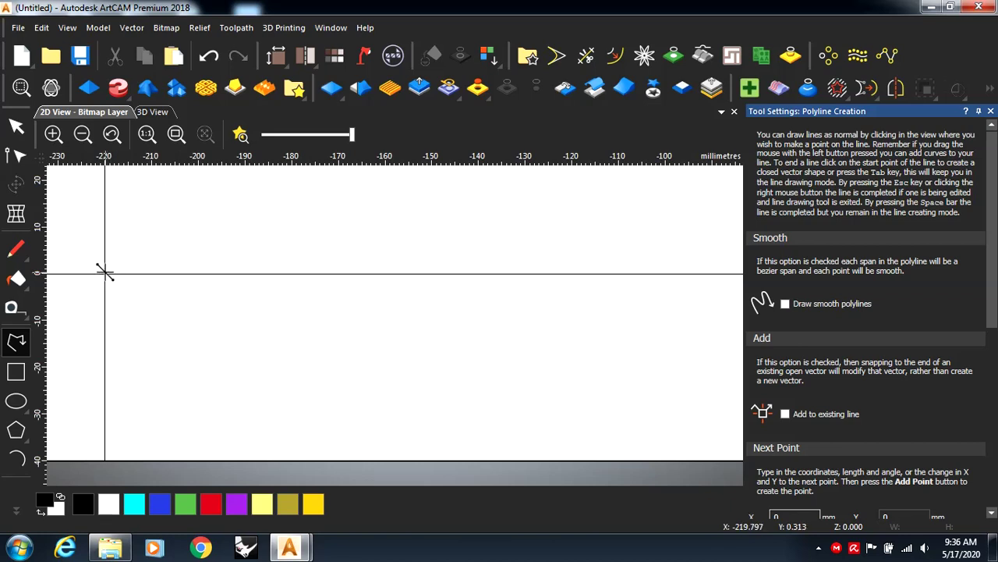
{"action": "left_click", "coordinate": [104, 273]}
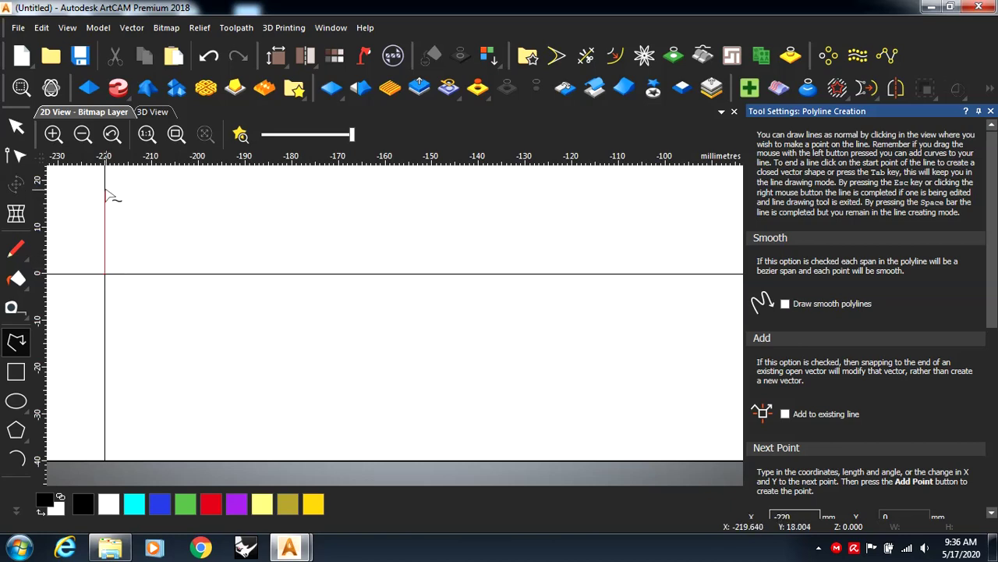
{"action": "scroll", "coordinate": [109, 195], "scroll_direction": "down", "scroll_amount": 1}
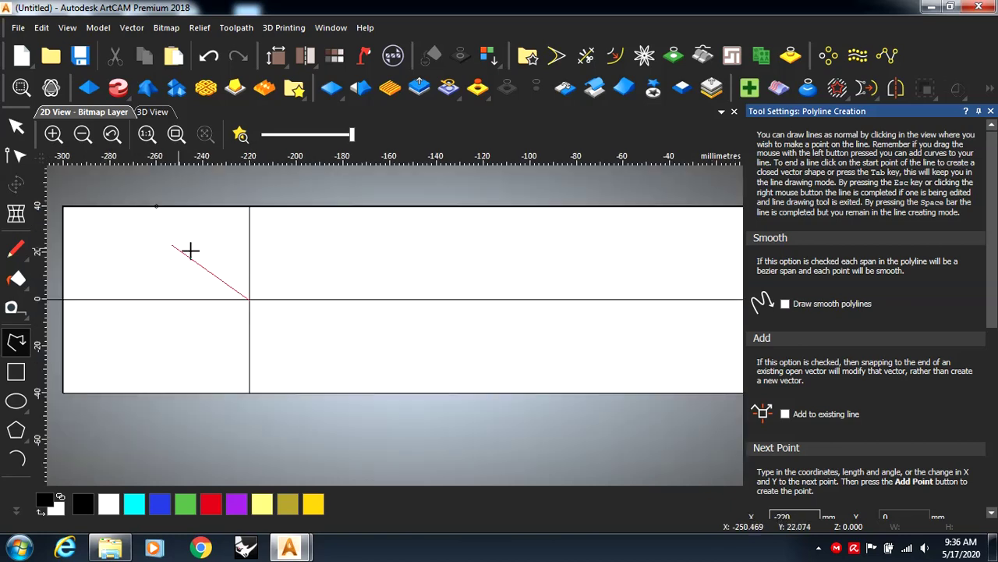
{"action": "left_click", "coordinate": [250, 234]}
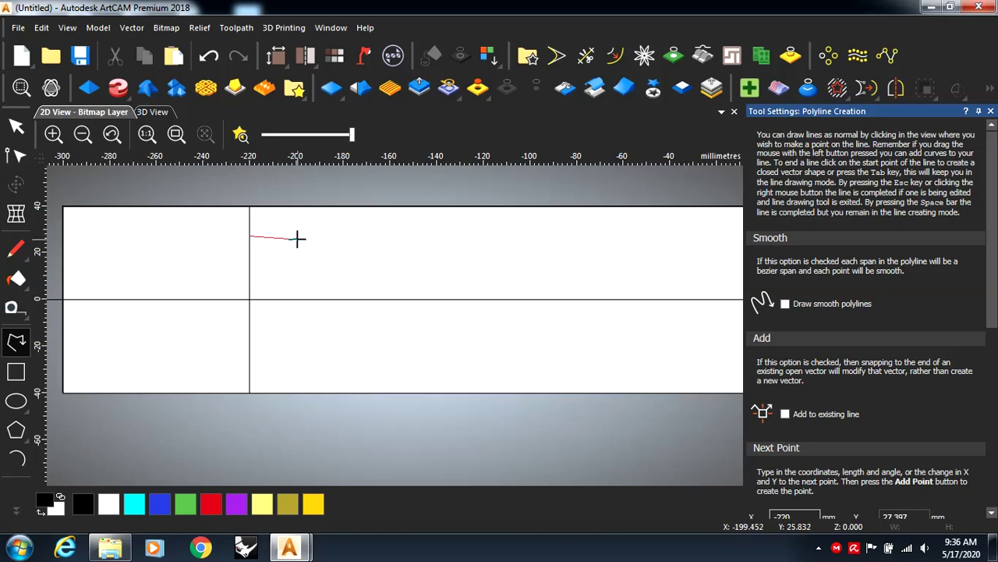
Step: Continue the profile polyline through about -208.2, 27.4, then -192.7, 22.4, then -145.9, 22.4 and -133.6, 27.7 mm
{"action": "scroll", "coordinate": [298, 238], "scroll_direction": "up", "scroll_amount": 1}
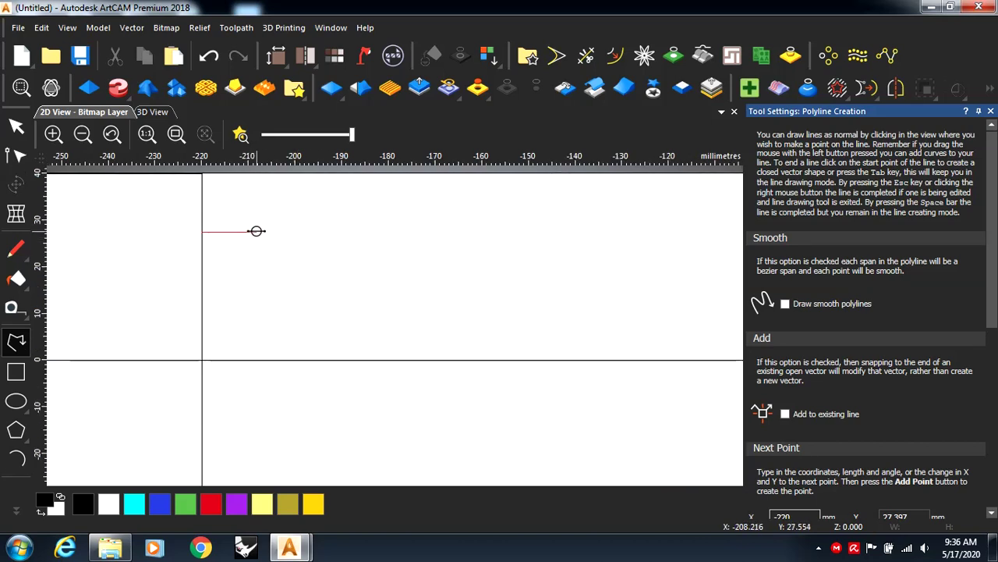
{"action": "left_click", "coordinate": [257, 231]}
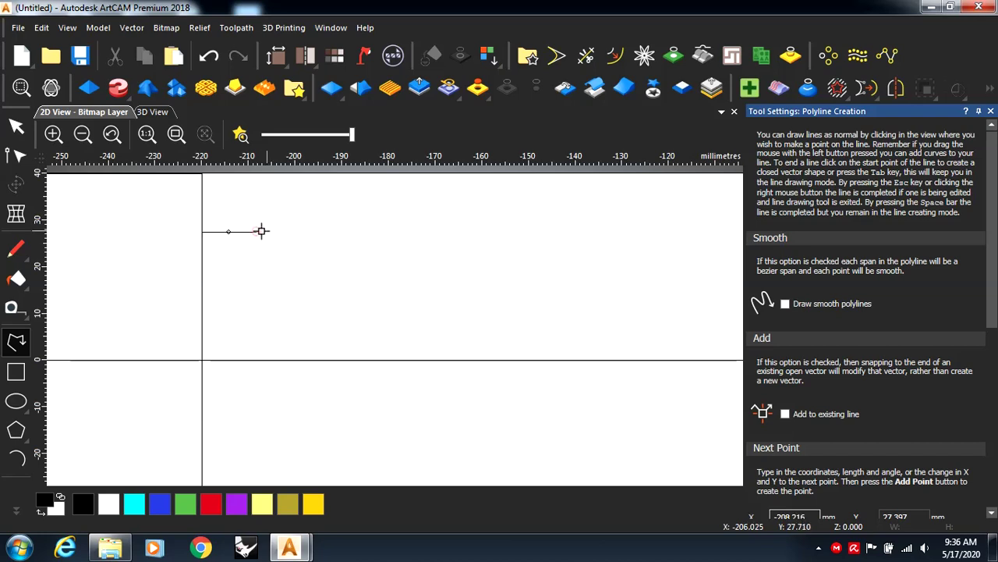
{"action": "left_click", "coordinate": [328, 254]}
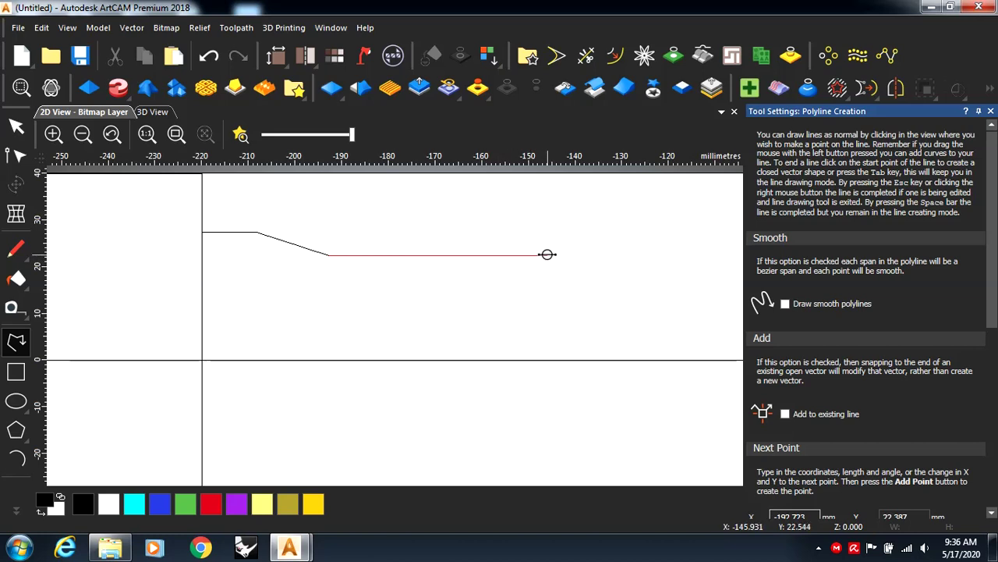
{"action": "left_click", "coordinate": [547, 254]}
{"action": "scroll", "coordinate": [567, 252], "scroll_direction": "down", "scroll_amount": 2}
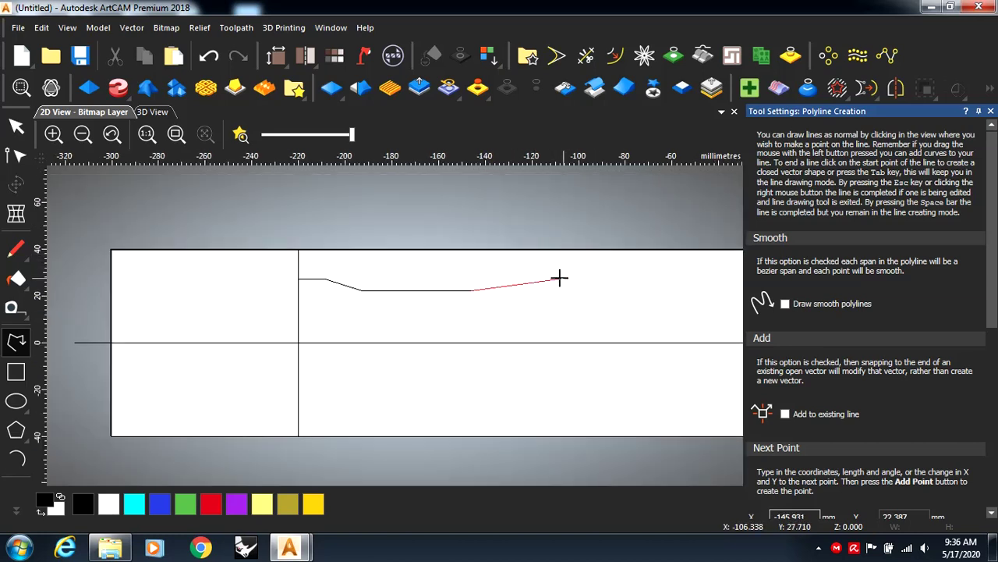
{"action": "left_click", "coordinate": [499, 277]}
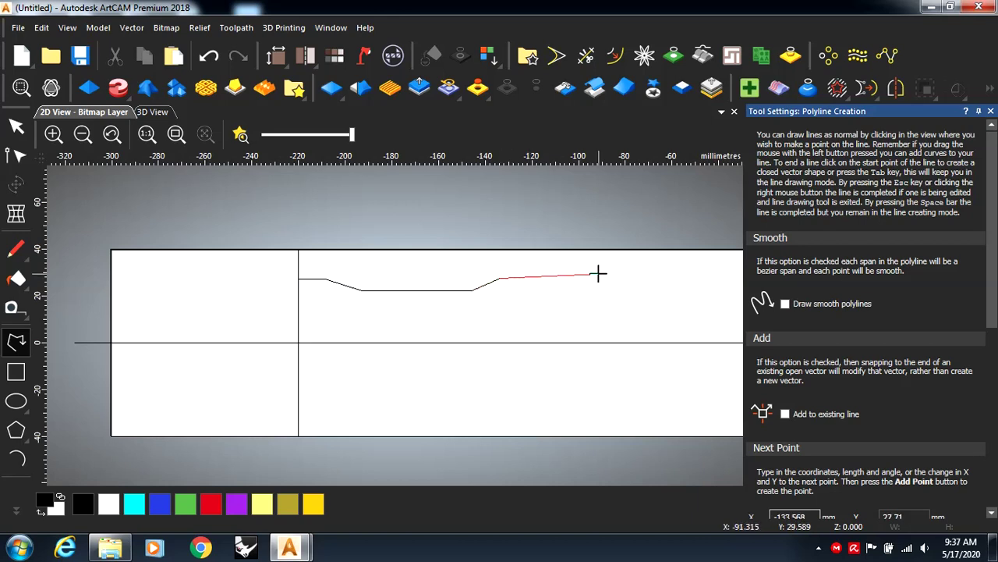
Step: Run a long taper from -133.6, 27.7 to about 120.3, 18.0 mm, drop it vertically to the centreline and finish the polyline
{"action": "scroll", "coordinate": [647, 284], "scroll_direction": "down", "scroll_amount": 2}
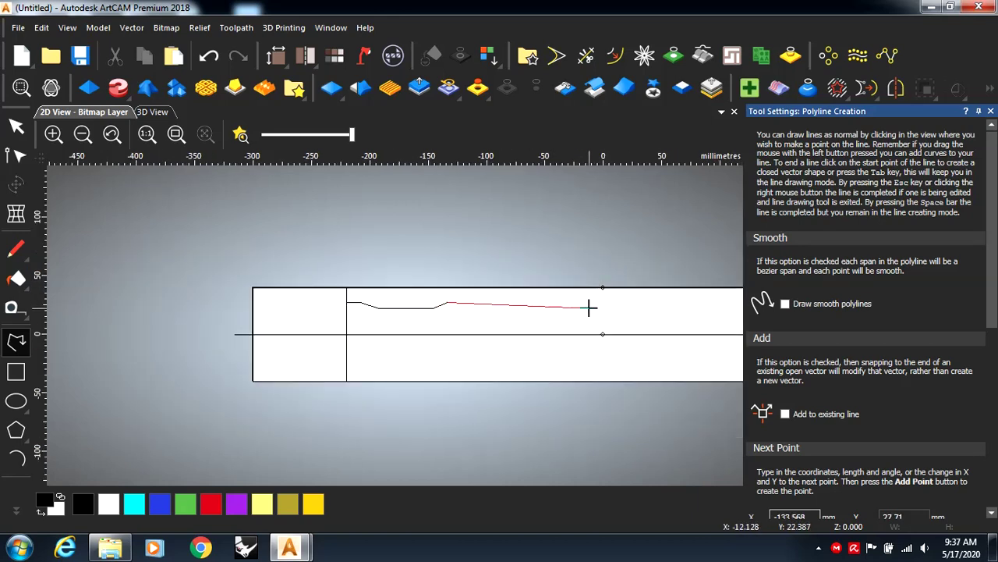
{"action": "scroll", "coordinate": [581, 306], "scroll_direction": "up", "scroll_amount": 2}
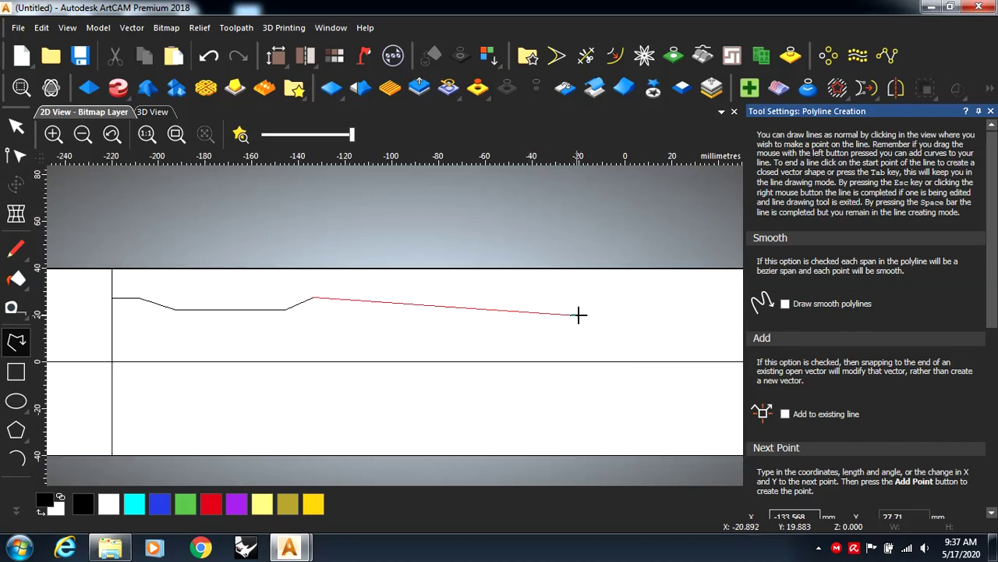
{"action": "scroll", "coordinate": [628, 311], "scroll_direction": "down", "scroll_amount": 2}
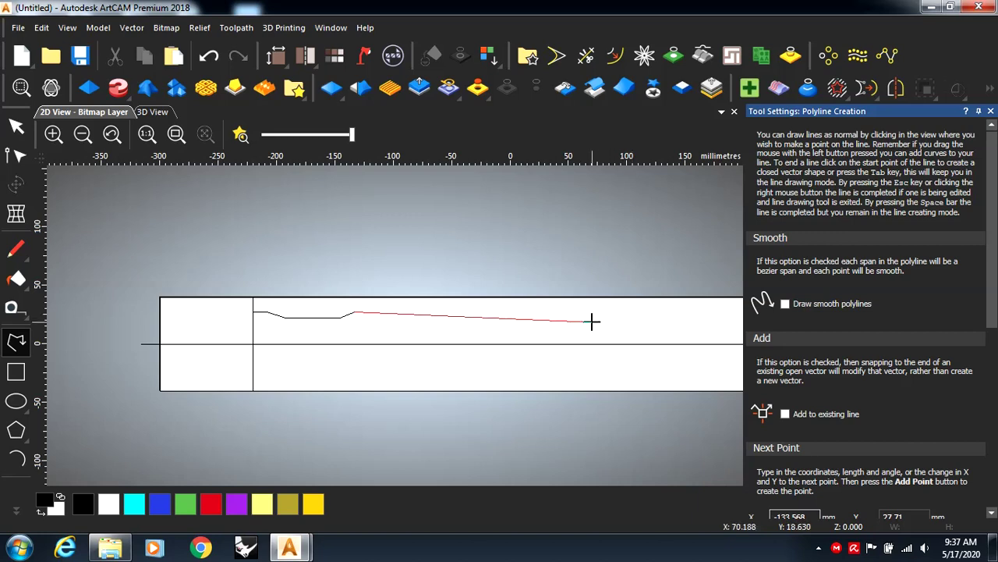
{"action": "scroll", "coordinate": [609, 318], "scroll_direction": "down", "scroll_amount": 2}
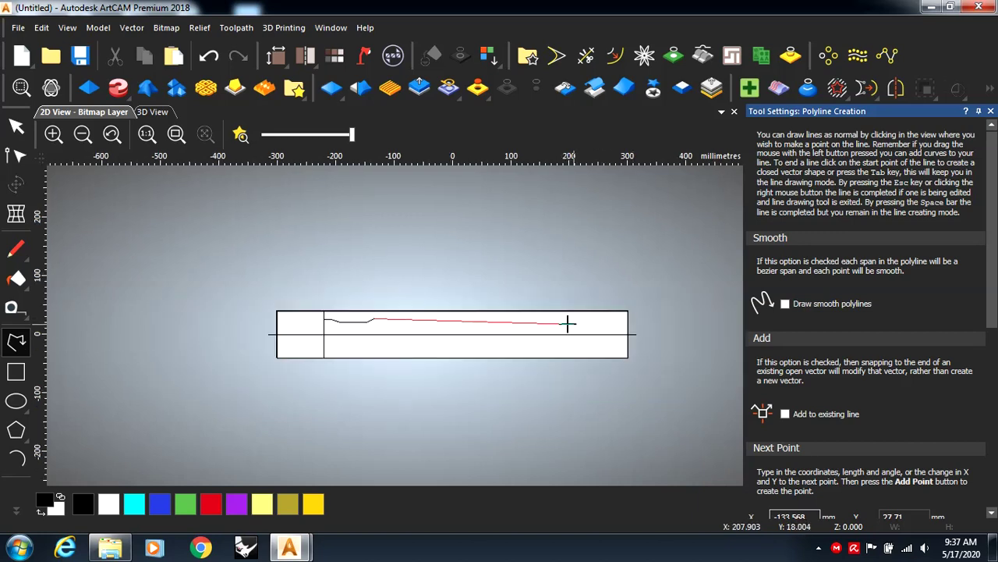
{"action": "scroll", "coordinate": [534, 323], "scroll_direction": "up", "scroll_amount": 2}
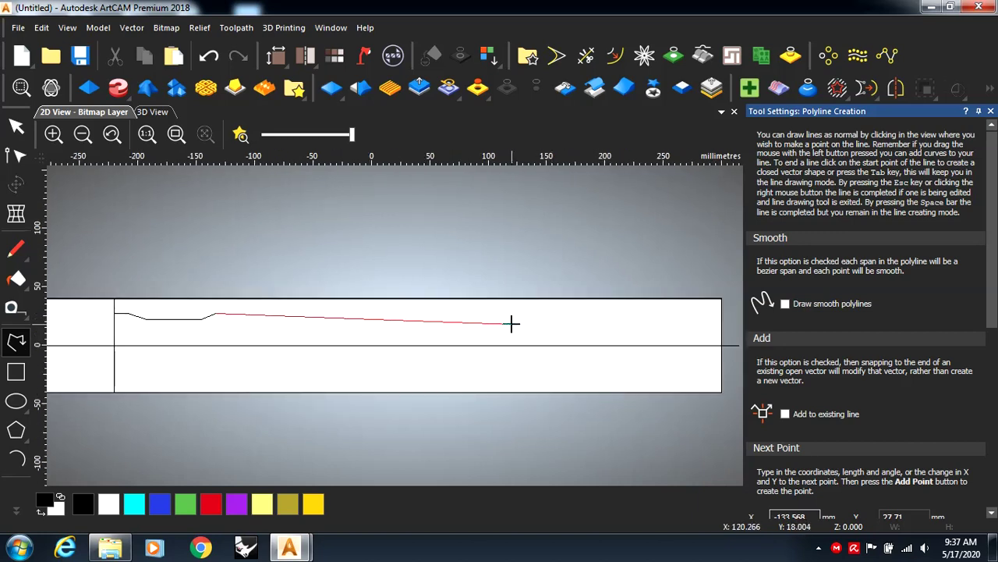
{"action": "left_click", "coordinate": [511, 323]}
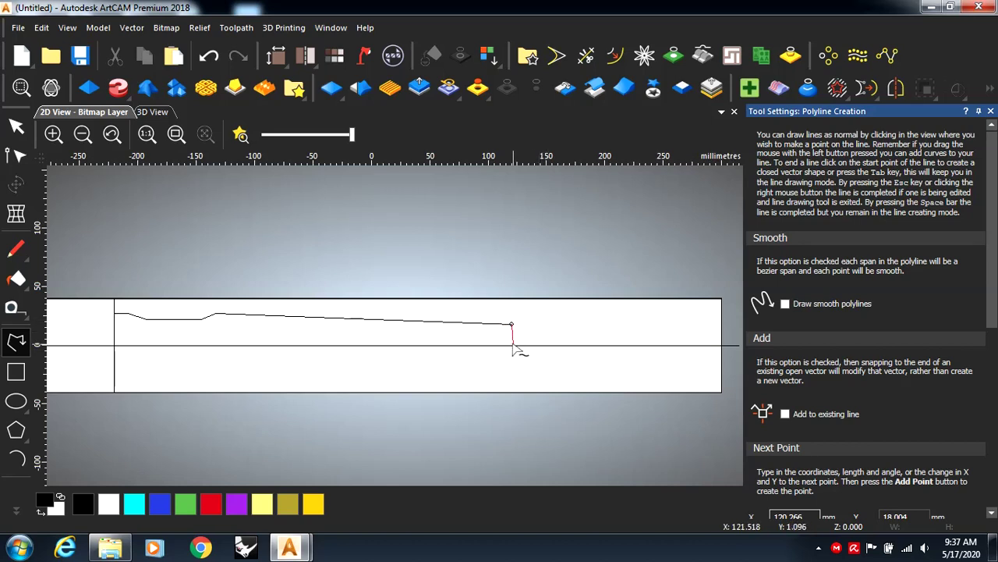
{"action": "scroll", "coordinate": [513, 348], "scroll_direction": "up", "scroll_amount": 3}
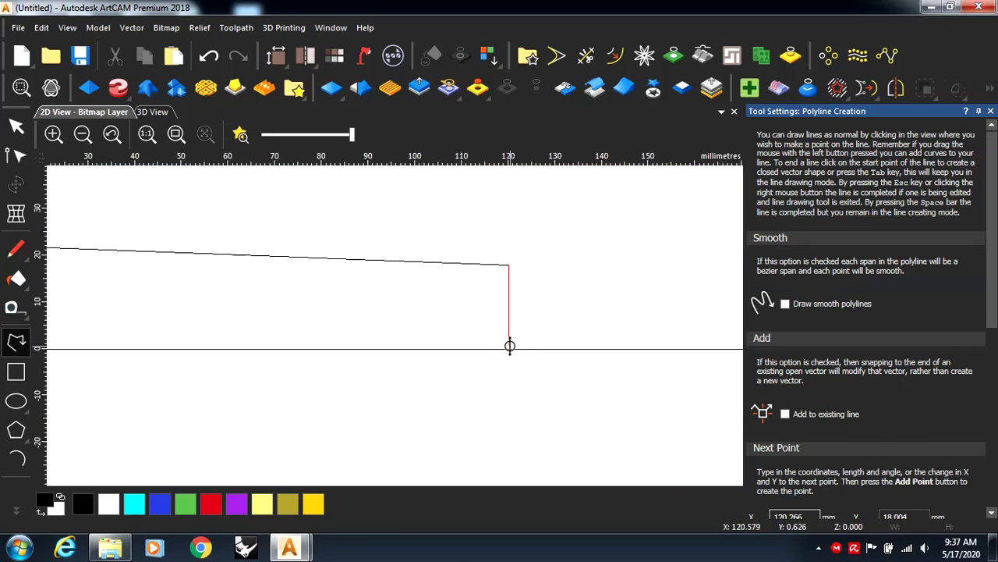
{"action": "left_click", "coordinate": [510, 349]}
{"action": "key", "text": "Escape"}
{"action": "scroll", "coordinate": [468, 290], "scroll_direction": "down", "scroll_amount": 4}
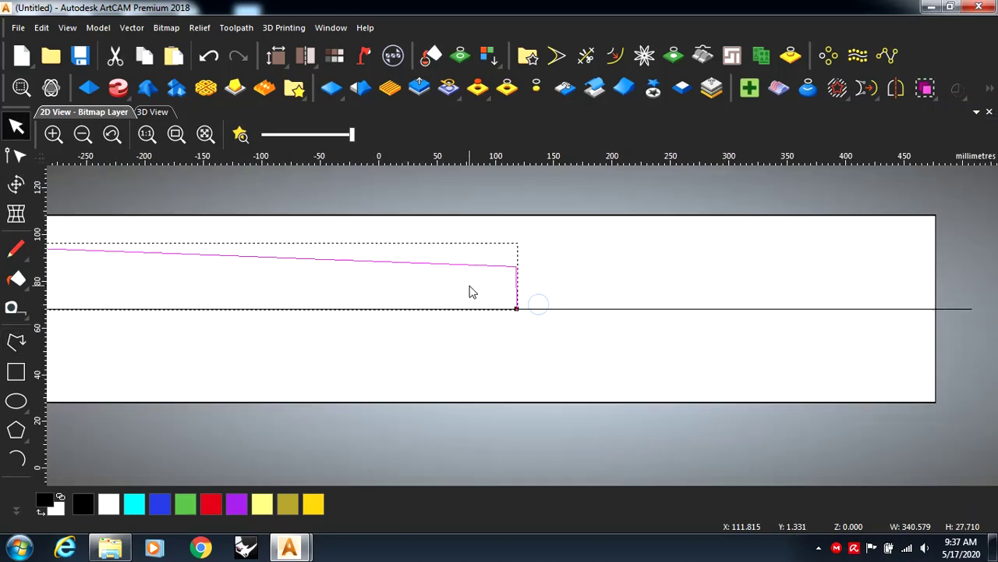
Step: Edit the profile's nodes, converting the short flat span beside the square to an arc with a shallow convex crown about Y 29 mm
{"action": "scroll", "coordinate": [239, 305], "scroll_direction": "up", "scroll_amount": 2}
{"action": "scroll", "coordinate": [323, 298], "scroll_direction": "down", "scroll_amount": 2}
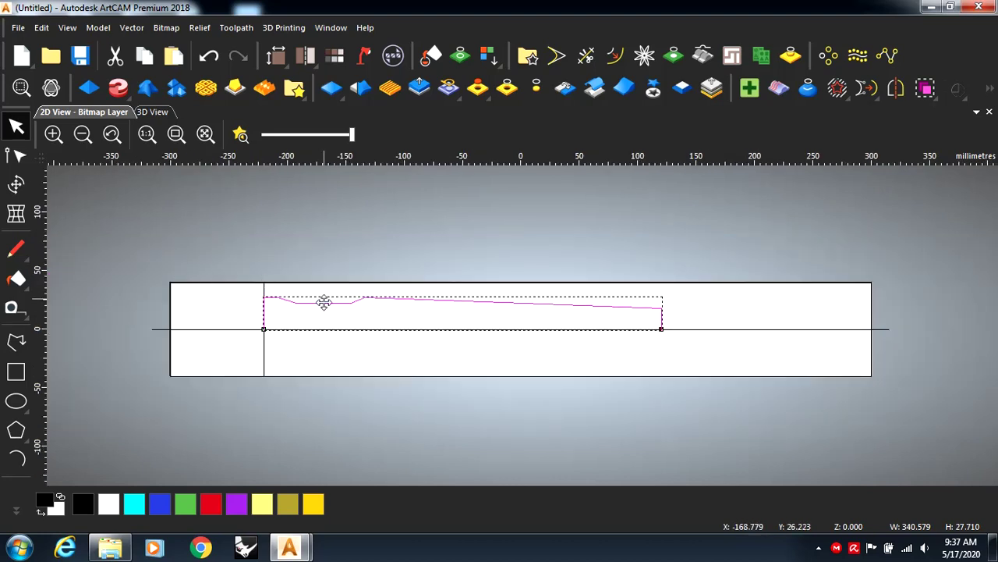
{"action": "scroll", "coordinate": [288, 308], "scroll_direction": "up", "scroll_amount": 2}
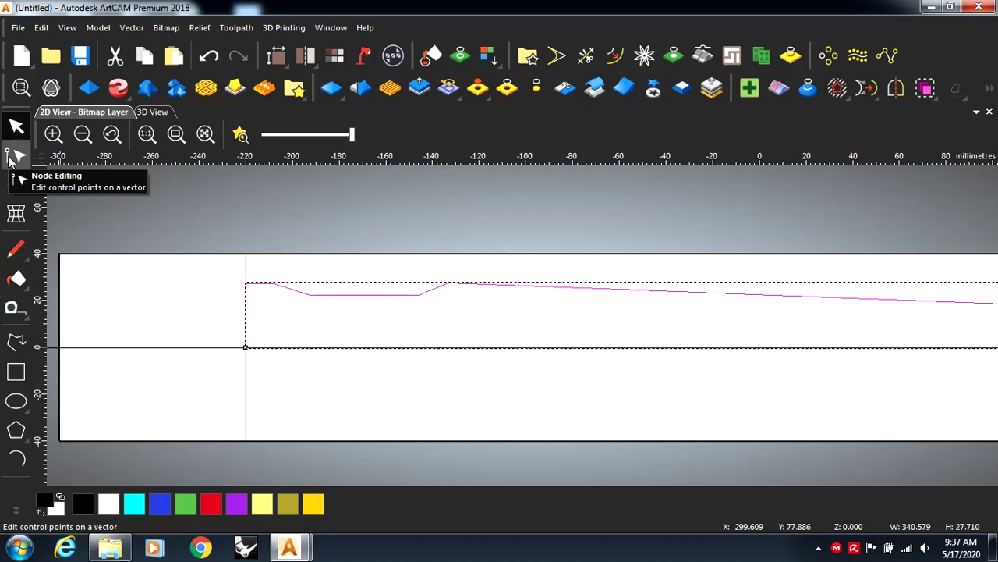
{"action": "double_click", "coordinate": [277, 287]}
{"action": "scroll", "coordinate": [265, 267], "scroll_direction": "up", "scroll_amount": 2}
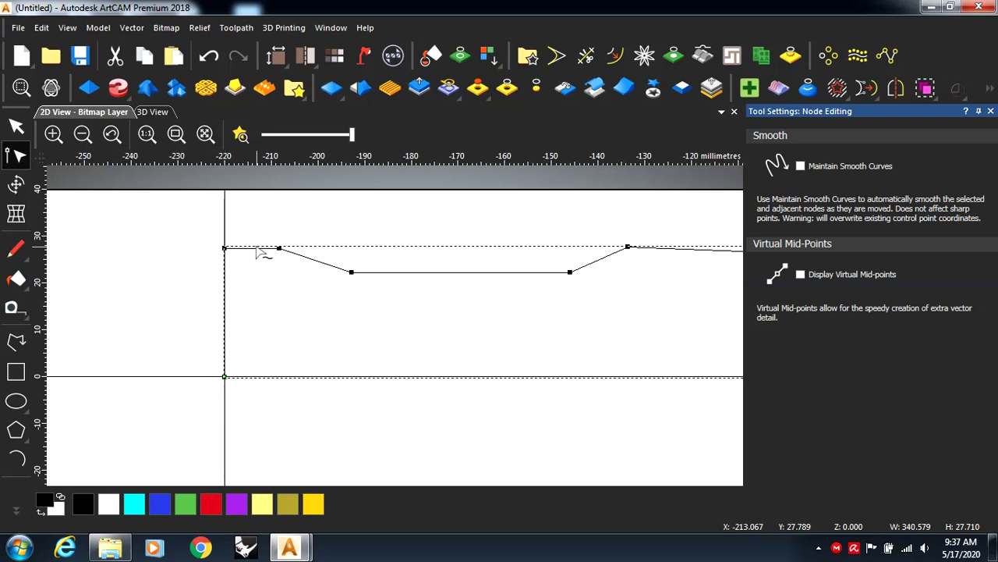
{"action": "key", "text": "a"}
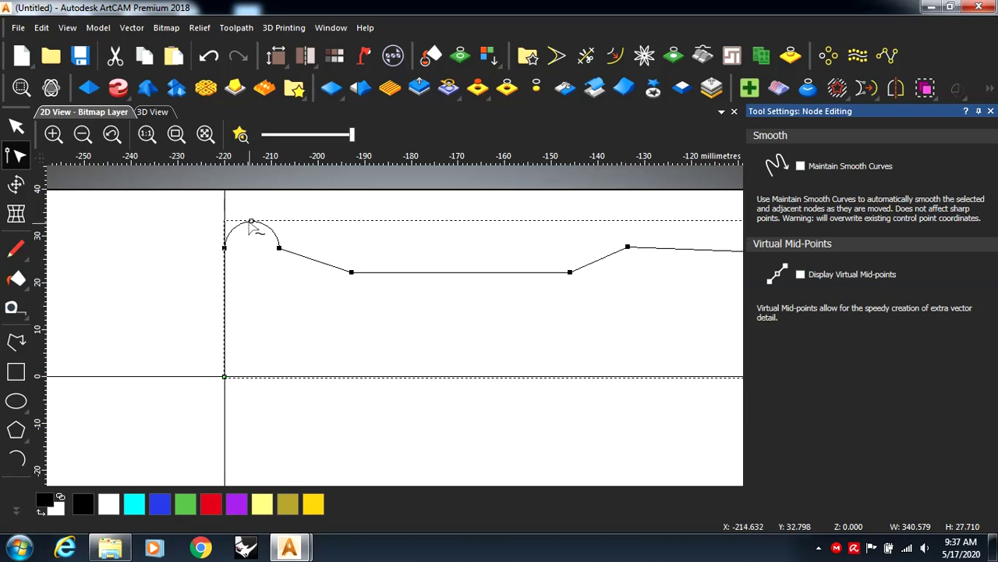
{"action": "left_click_drag", "start_coordinate": [251, 224], "coordinate": [251, 242]}
Step: Convert the sloping spans on both sides of the flat recess to arcs and flatten each into a shallow concave curve
{"action": "key", "text": "a"}
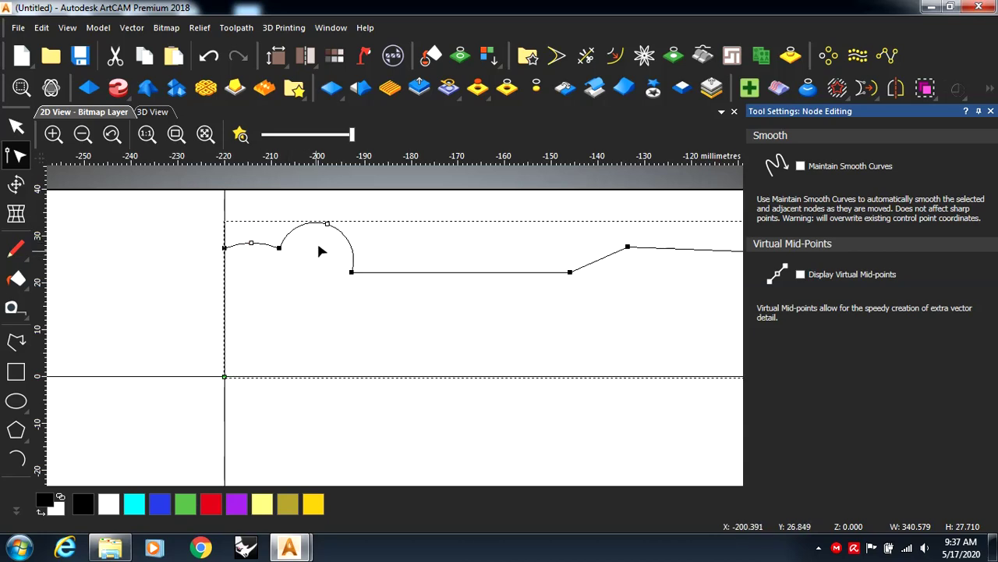
{"action": "left_click_drag", "start_coordinate": [328, 228], "coordinate": [313, 266]}
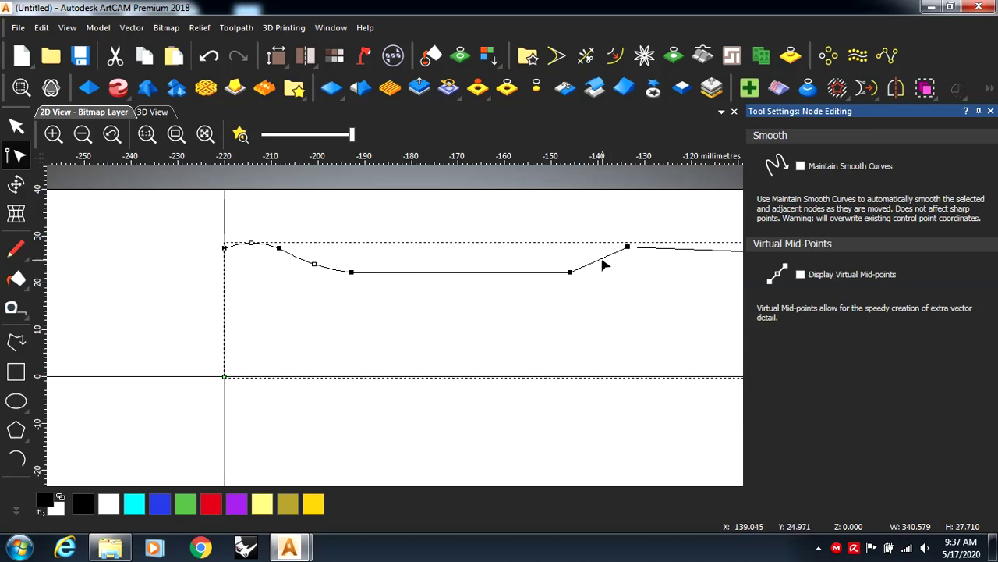
{"action": "key", "text": "a"}
{"action": "left_click_drag", "start_coordinate": [585, 230], "coordinate": [600, 263]}
Step: Convert the long taper to an arc and flatten it into a gentle convex bow with its middle control point near Y 27 mm
{"action": "scroll", "coordinate": [612, 281], "scroll_direction": "down", "scroll_amount": 1}
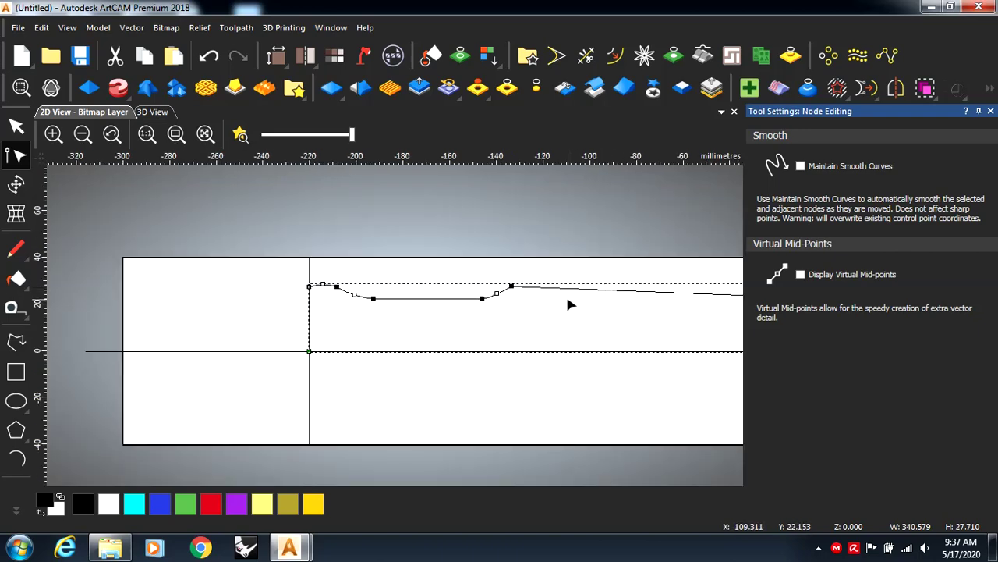
{"action": "scroll", "coordinate": [568, 304], "scroll_direction": "down", "scroll_amount": 1}
{"action": "scroll", "coordinate": [566, 311], "scroll_direction": "up", "scroll_amount": 1}
{"action": "key", "text": "ctrl+z"}
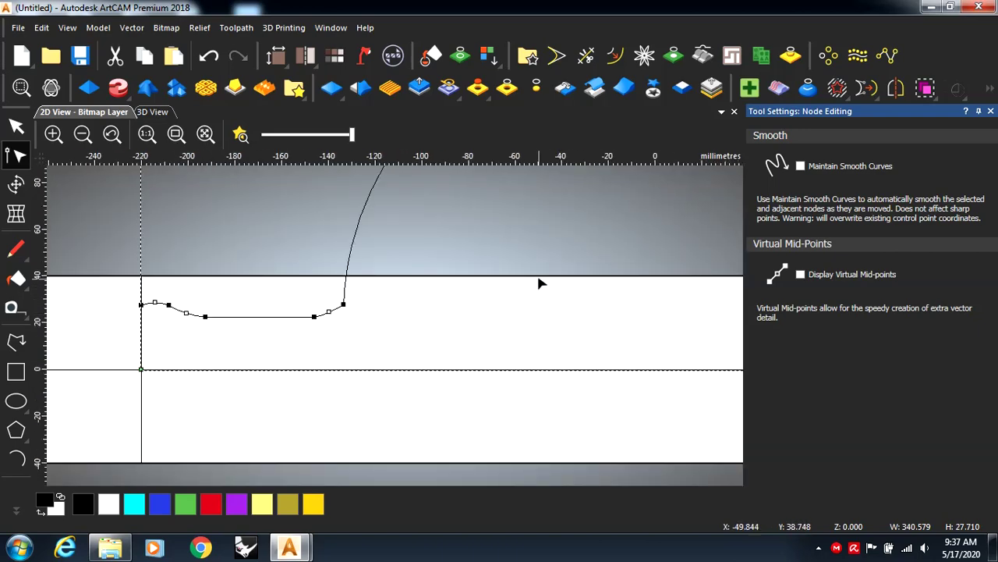
{"action": "scroll", "coordinate": [542, 284], "scroll_direction": "down", "scroll_amount": 3}
{"action": "scroll", "coordinate": [508, 234], "scroll_direction": "up", "scroll_amount": 3}
{"action": "scroll", "coordinate": [468, 275], "scroll_direction": "down", "scroll_amount": 2}
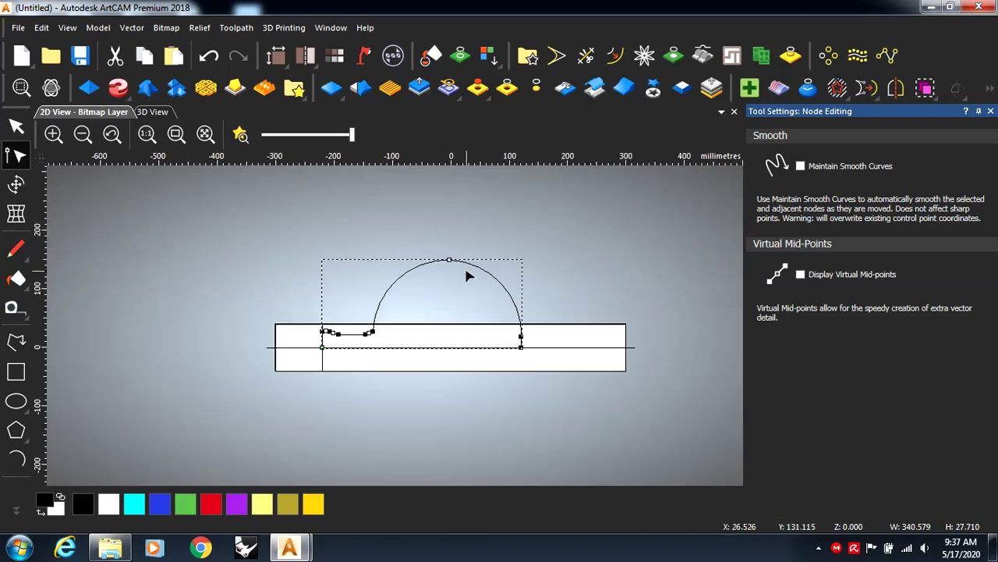
{"action": "left_click_drag", "start_coordinate": [450, 260], "coordinate": [454, 334]}
{"action": "scroll", "coordinate": [455, 337], "scroll_direction": "up", "scroll_amount": 2}
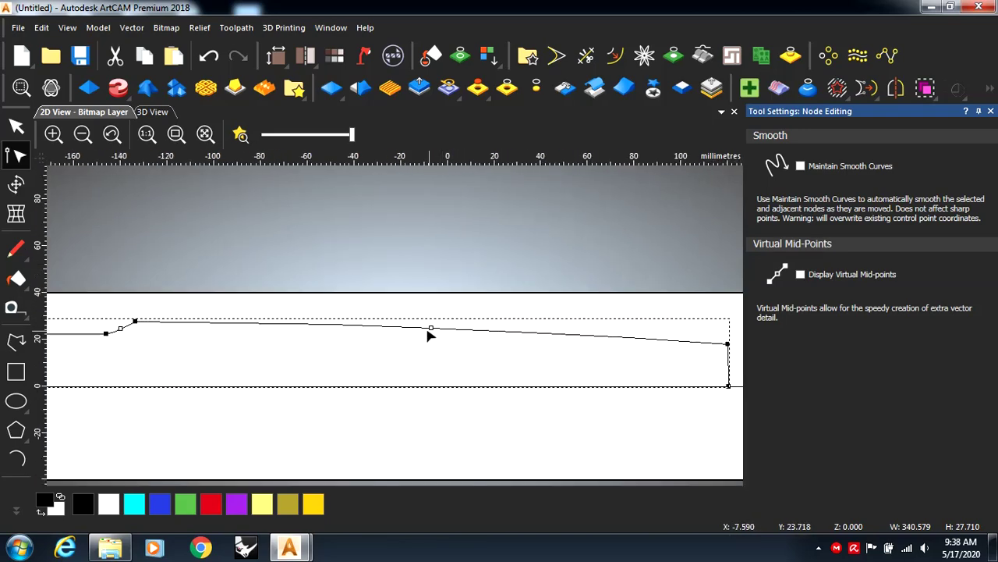
{"action": "left_click_drag", "start_coordinate": [432, 326], "coordinate": [437, 327]}
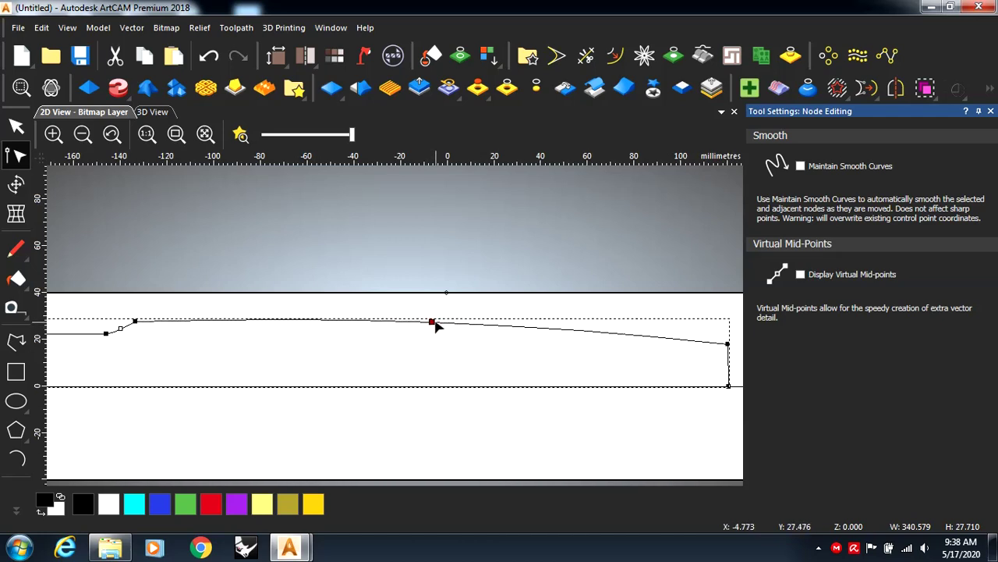
Step: Lower the long taper's middle control point slightly to about Y 25 mm to reduce the bow
{"action": "scroll", "coordinate": [227, 326], "scroll_direction": "down", "scroll_amount": 1}
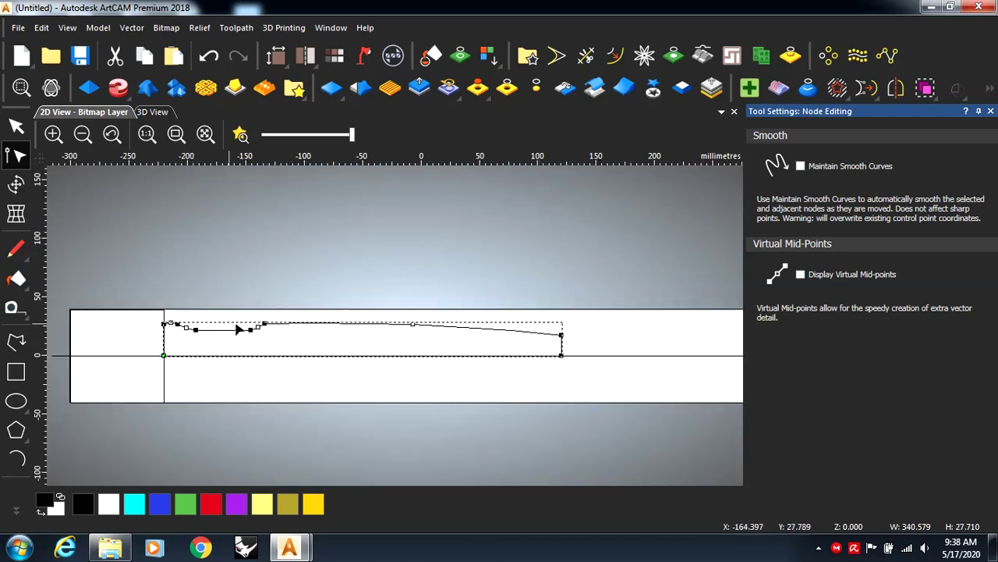
{"action": "scroll", "coordinate": [256, 328], "scroll_direction": "up", "scroll_amount": 2}
{"action": "scroll", "coordinate": [394, 328], "scroll_direction": "down", "scroll_amount": 2}
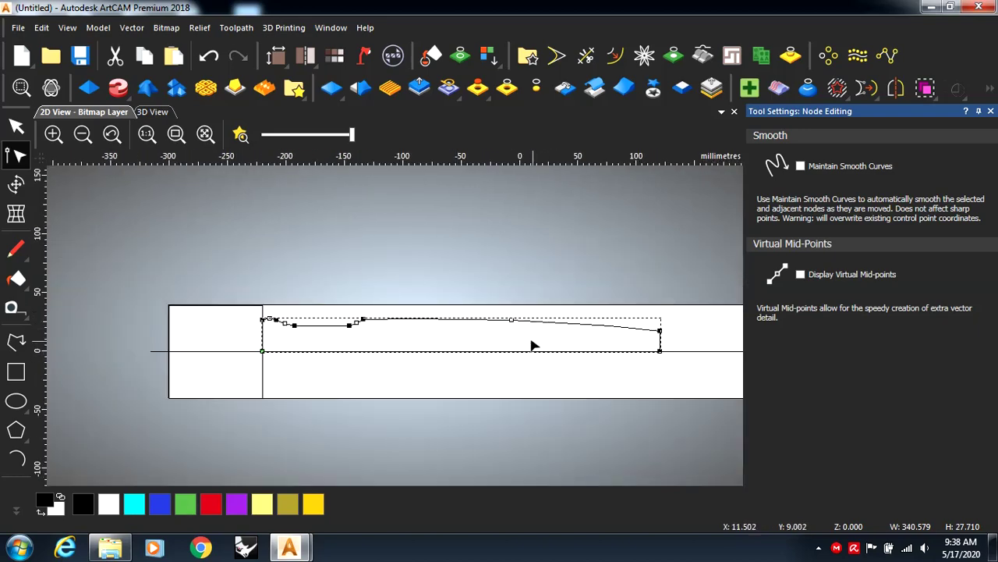
{"action": "scroll", "coordinate": [533, 346], "scroll_direction": "up", "scroll_amount": 1}
{"action": "left_click_drag", "start_coordinate": [492, 299], "coordinate": [493, 304]}
{"action": "scroll", "coordinate": [493, 304], "scroll_direction": "down", "scroll_amount": 2}
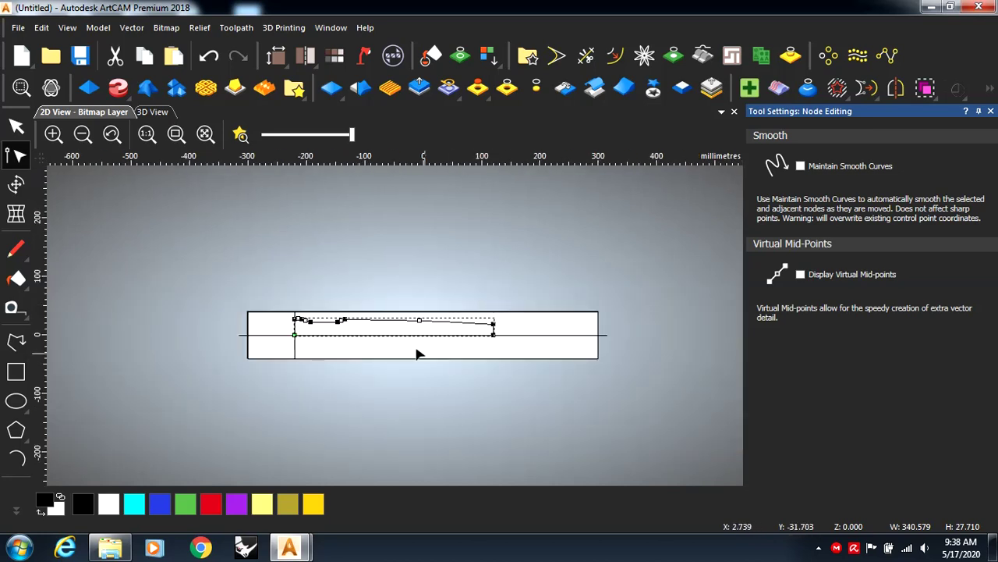
Step: Insert a node near -137, 26 mm on the rising slope and shape its two arcs into an S-curve, concave below and convex above
{"action": "scroll", "coordinate": [374, 326], "scroll_direction": "up", "scroll_amount": 1}
{"action": "scroll", "coordinate": [242, 330], "scroll_direction": "up", "scroll_amount": 2}
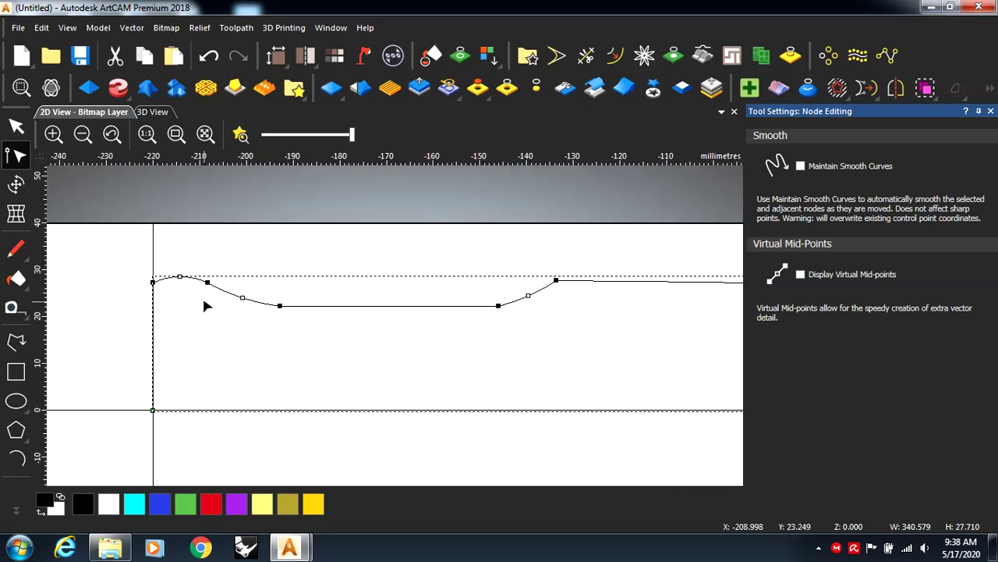
{"action": "scroll", "coordinate": [205, 305], "scroll_direction": "down", "scroll_amount": 1}
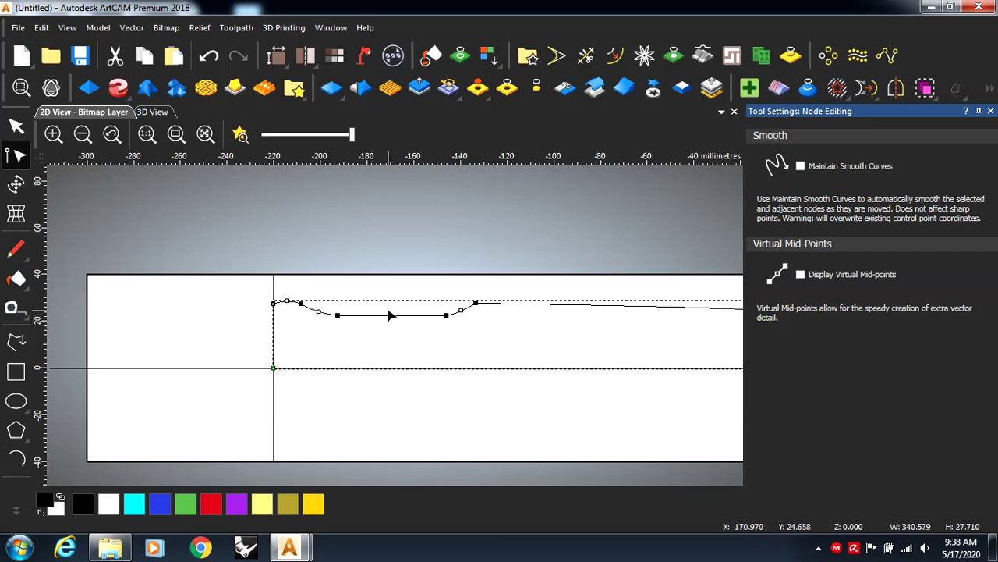
{"action": "scroll", "coordinate": [382, 320], "scroll_direction": "up", "scroll_amount": 1}
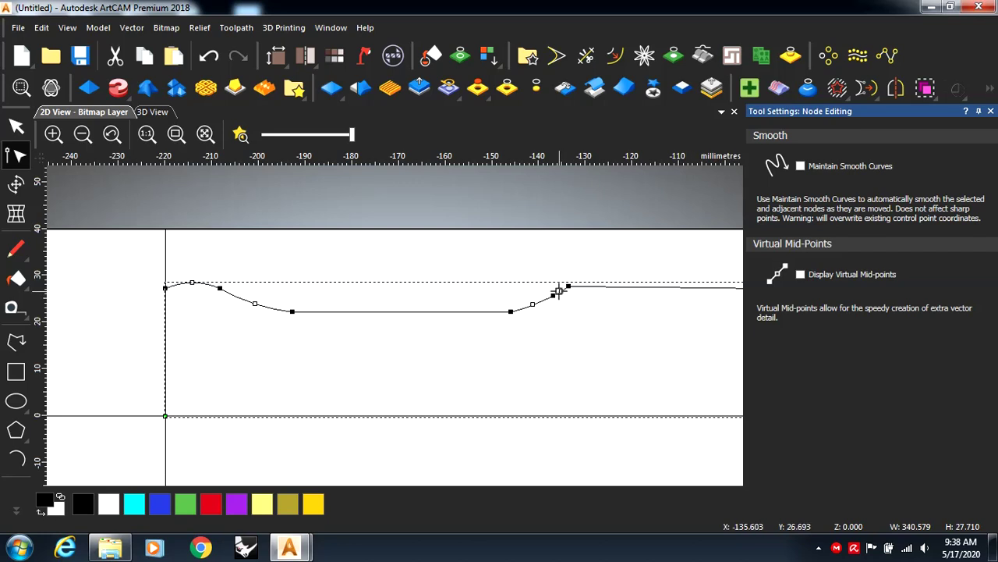
{"action": "scroll", "coordinate": [560, 290], "scroll_direction": "up", "scroll_amount": 2}
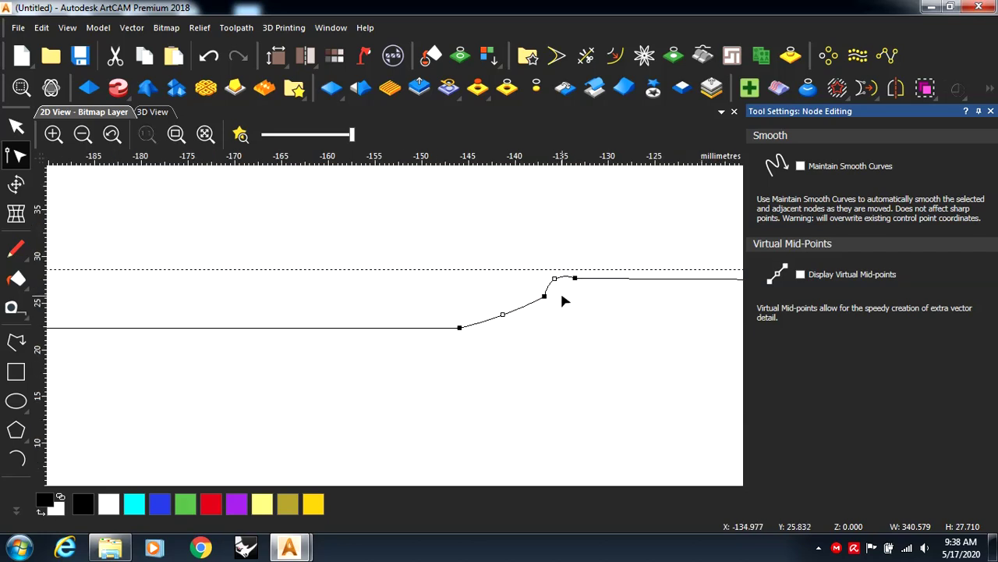
{"action": "left_click_drag", "start_coordinate": [557, 279], "coordinate": [556, 281]}
{"action": "left_click_drag", "start_coordinate": [502, 314], "coordinate": [505, 318]}
{"action": "scroll", "coordinate": [505, 318], "scroll_direction": "down", "scroll_amount": 1}
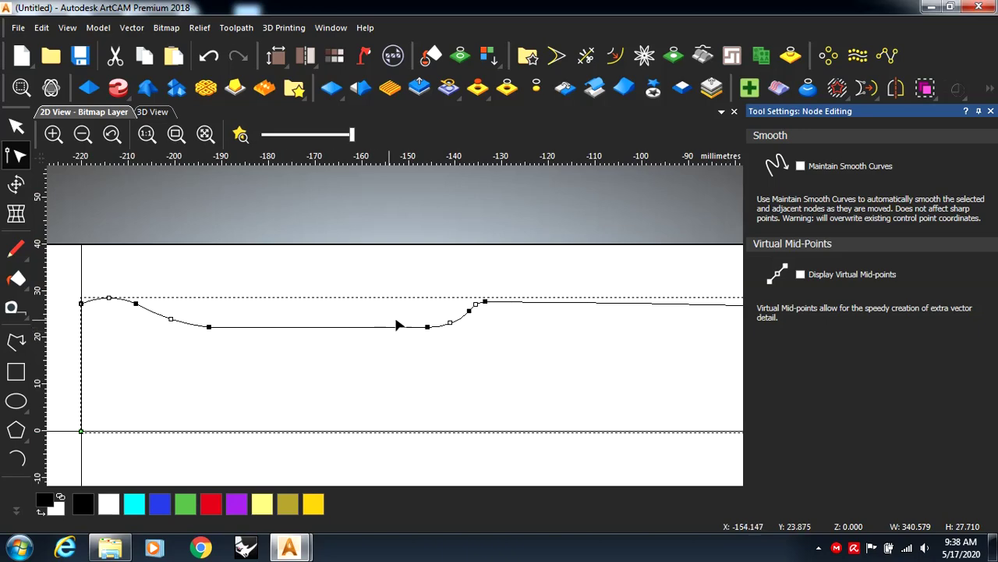
Step: Insert a node near the long taper's narrow end, convert the short end span to an arc, and move the node to about 109, 17.6 mm
{"action": "scroll", "coordinate": [401, 325], "scroll_direction": "down", "scroll_amount": 1}
{"action": "scroll", "coordinate": [549, 329], "scroll_direction": "down", "scroll_amount": 1}
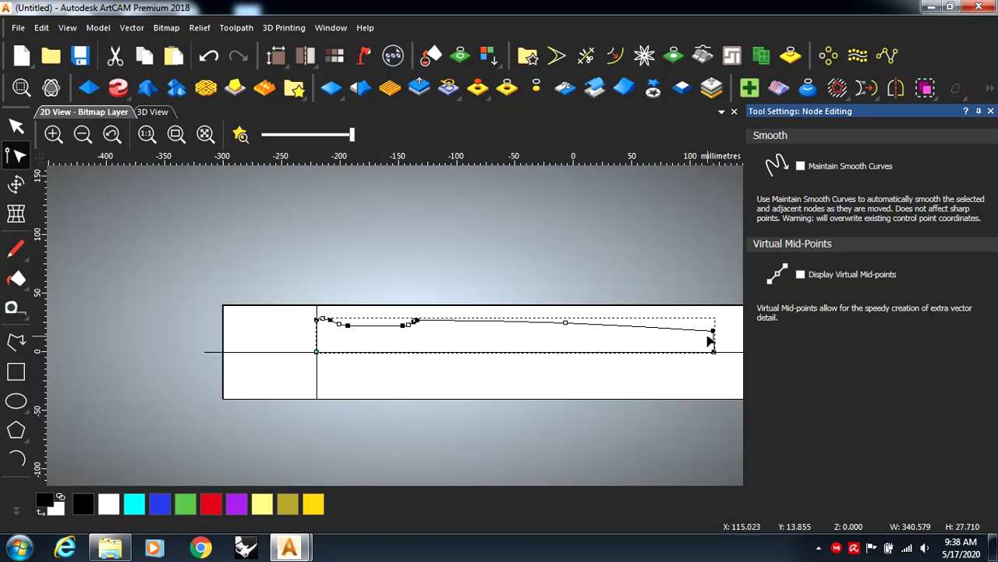
{"action": "scroll", "coordinate": [706, 334], "scroll_direction": "up", "scroll_amount": 1}
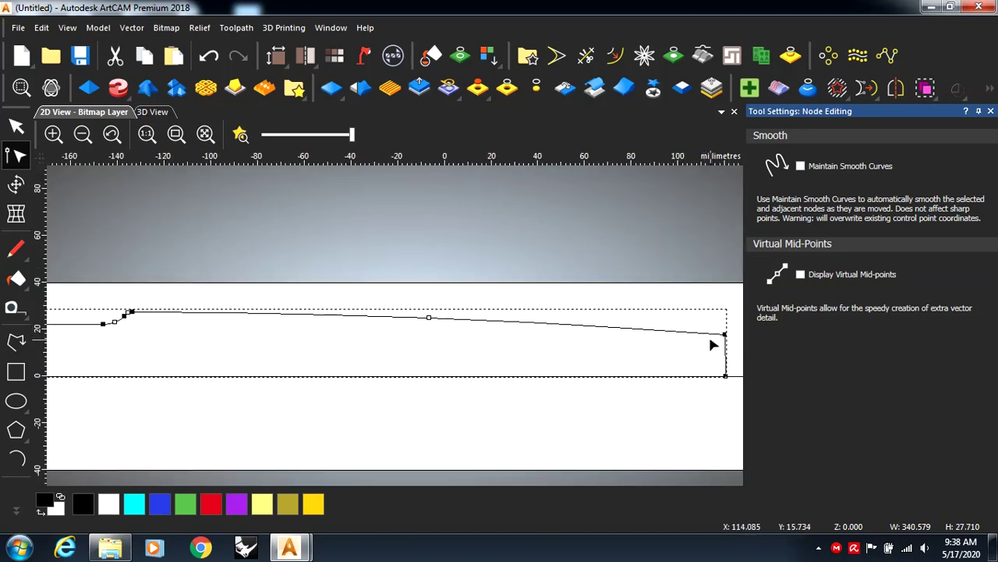
{"action": "scroll", "coordinate": [713, 345], "scroll_direction": "up", "scroll_amount": 1}
{"action": "scroll", "coordinate": [723, 343], "scroll_direction": "up", "scroll_amount": 1}
{"action": "scroll", "coordinate": [718, 327], "scroll_direction": "down", "scroll_amount": 1}
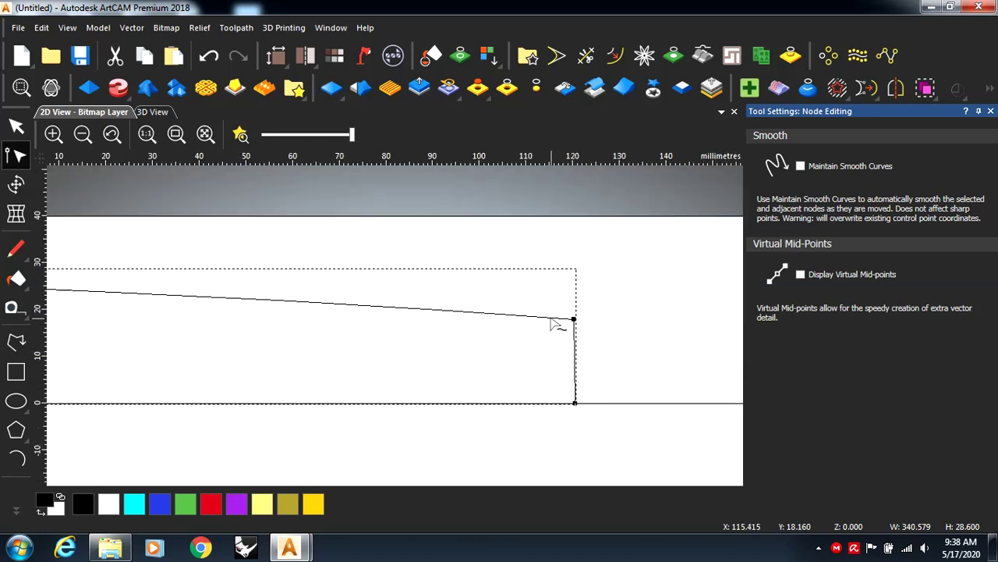
{"action": "scroll", "coordinate": [559, 320], "scroll_direction": "up", "scroll_amount": 1}
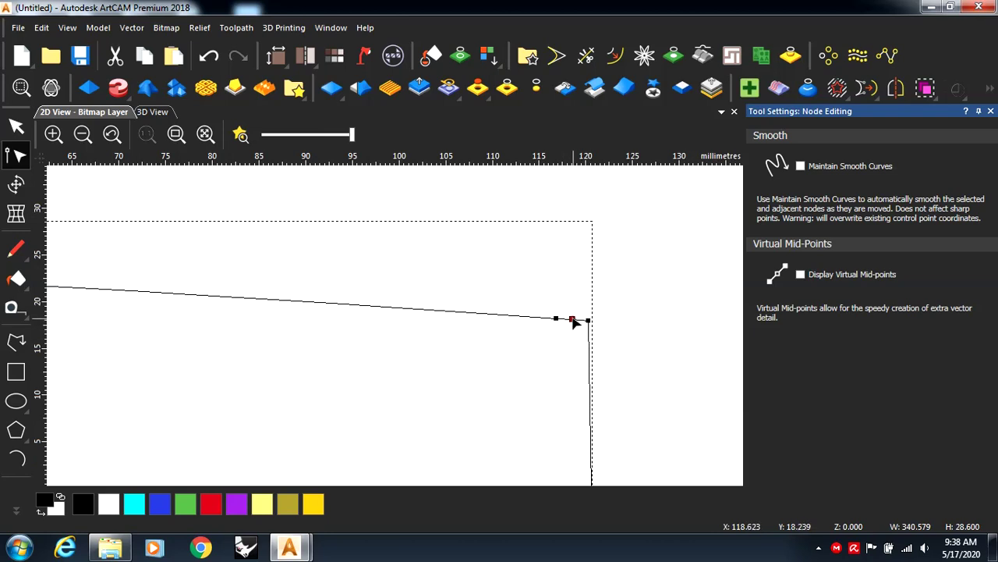
{"action": "left_click_drag", "start_coordinate": [573, 319], "coordinate": [573, 310]}
{"action": "left_click_drag", "start_coordinate": [555, 318], "coordinate": [487, 327]}
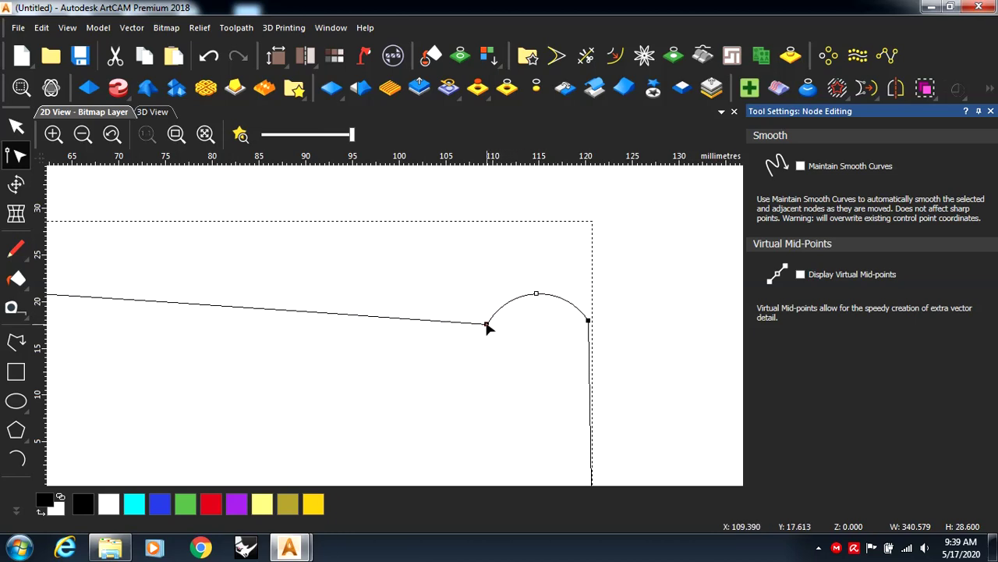
Step: Flatten the narrow end's arc into a shallow convex bead with its middle control point near Y 19.5 mm, and finish node editing
{"action": "left_click_drag", "start_coordinate": [537, 293], "coordinate": [537, 305]}
{"action": "scroll", "coordinate": [536, 334], "scroll_direction": "down", "scroll_amount": 1}
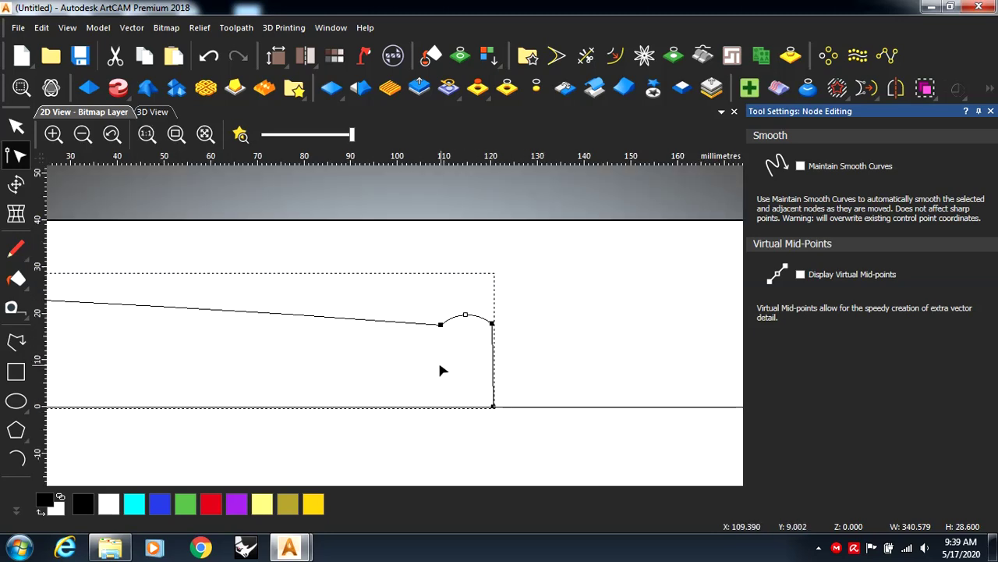
{"action": "scroll", "coordinate": [440, 363], "scroll_direction": "down", "scroll_amount": 2}
{"action": "scroll", "coordinate": [234, 327], "scroll_direction": "down", "scroll_amount": 2}
{"action": "scroll", "coordinate": [304, 345], "scroll_direction": "up", "scroll_amount": 2}
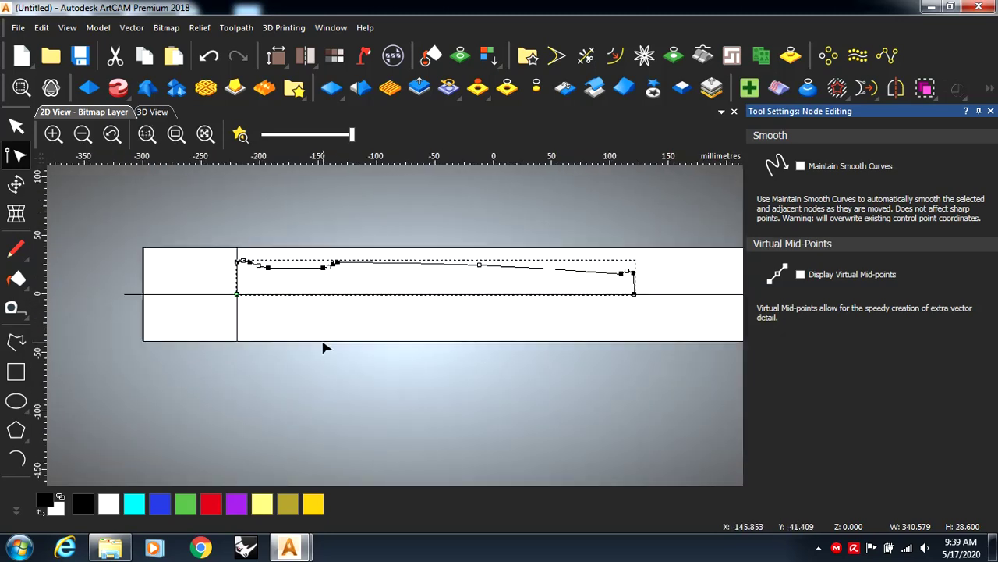
{"action": "left_click", "coordinate": [16, 126]}
{"action": "scroll", "coordinate": [355, 351], "scroll_direction": "up", "scroll_amount": 1}
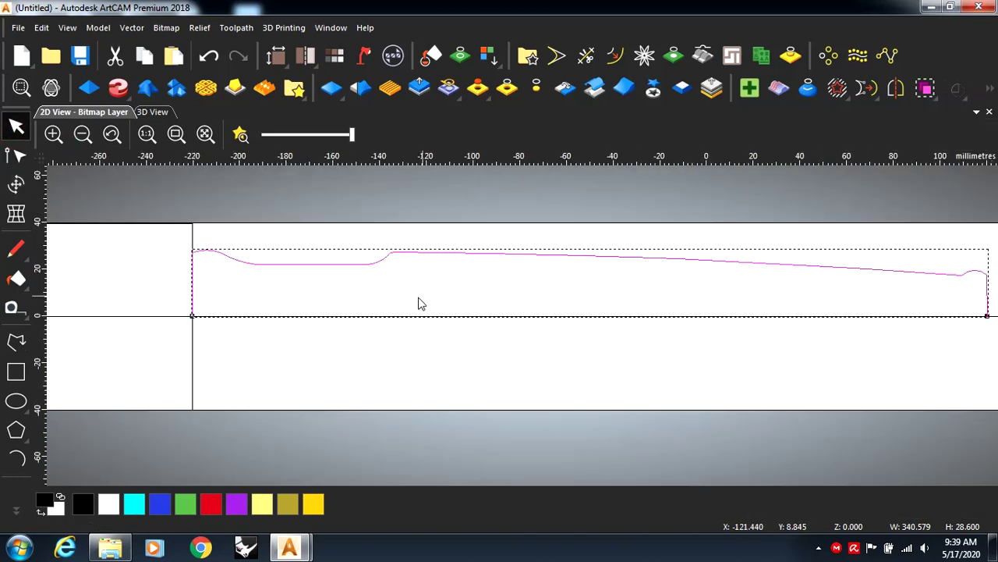
{"action": "scroll", "coordinate": [421, 300], "scroll_direction": "down", "scroll_amount": 1}
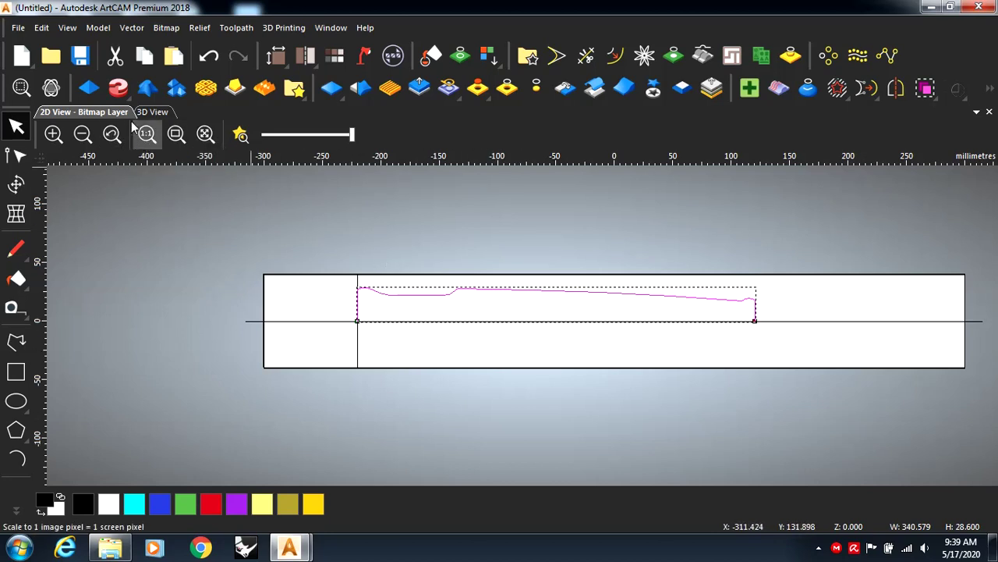
{"action": "left_click", "coordinate": [127, 94]}
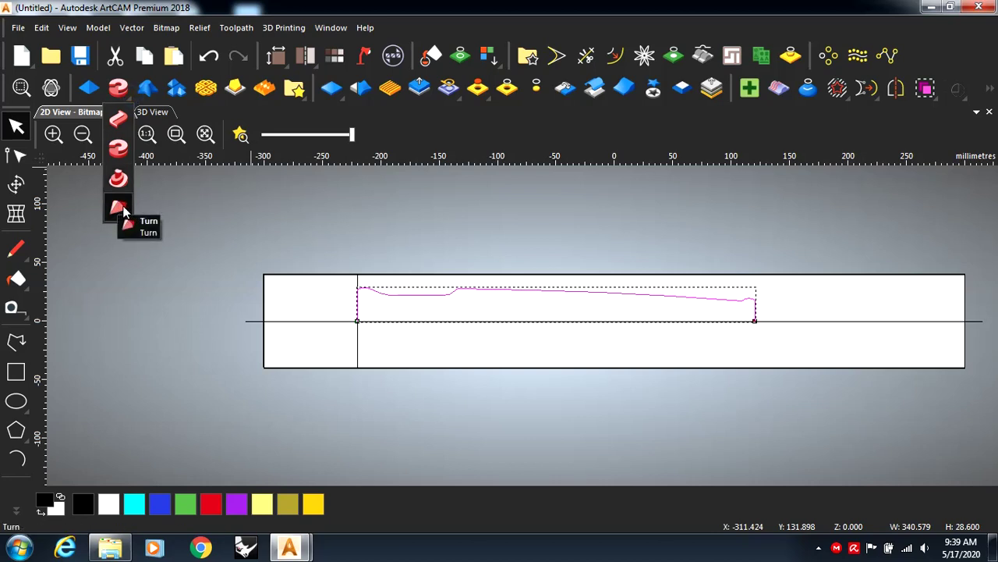
{"action": "scroll", "coordinate": [335, 207], "scroll_direction": "down", "scroll_amount": 1}
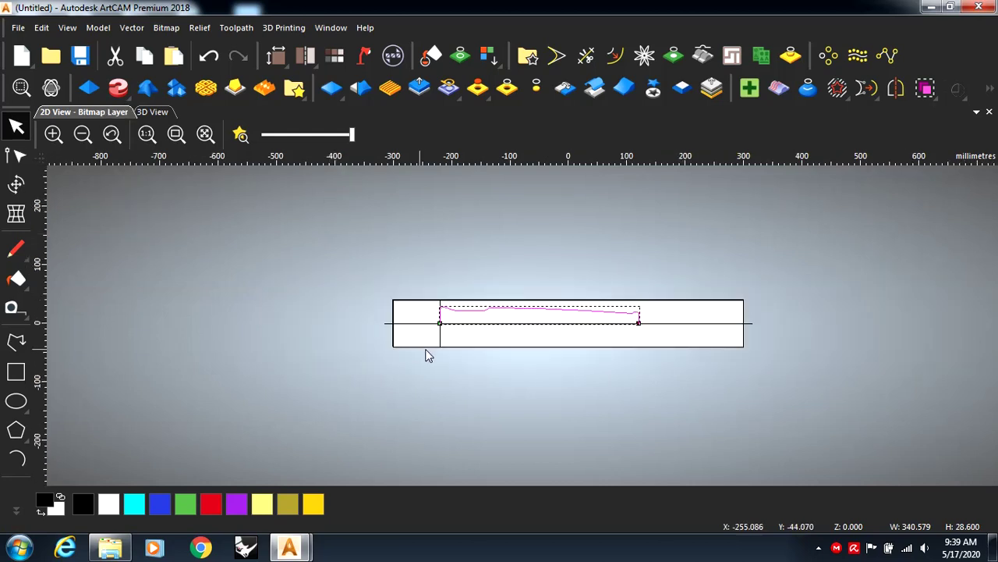
{"action": "scroll", "coordinate": [431, 351], "scroll_direction": "up", "scroll_amount": 2}
{"action": "scroll", "coordinate": [535, 245], "scroll_direction": "down", "scroll_amount": 1}
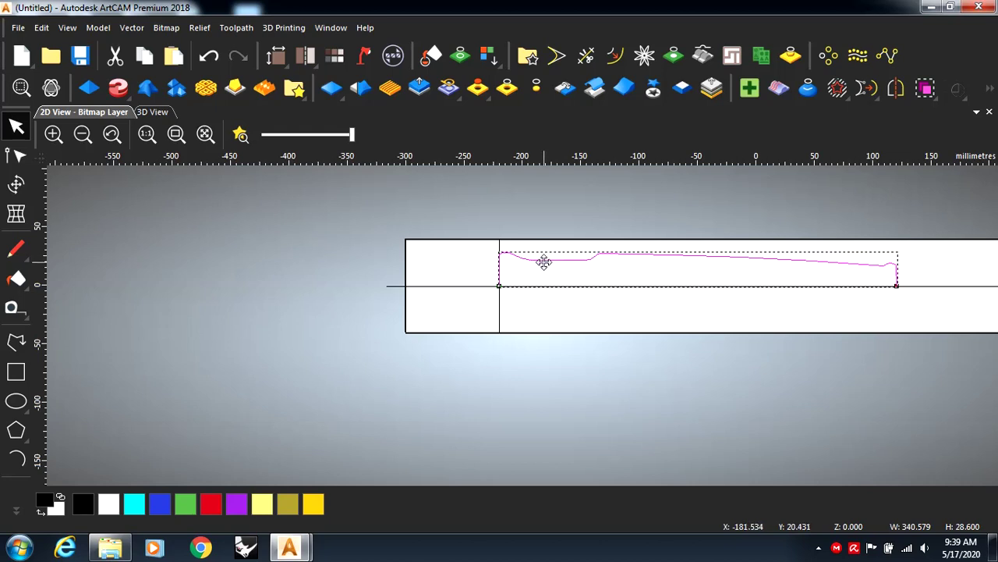
{"action": "scroll", "coordinate": [546, 260], "scroll_direction": "up", "scroll_amount": 2}
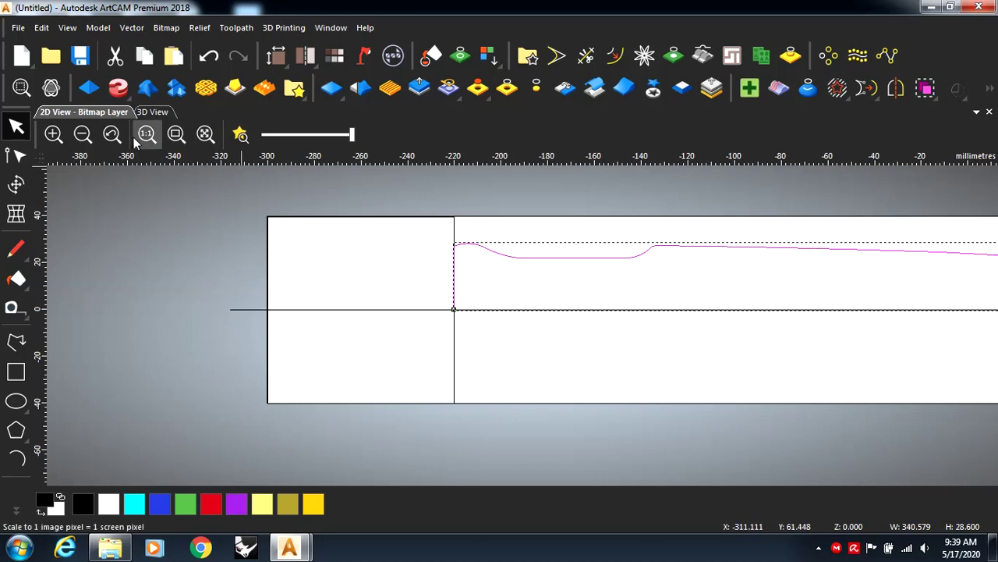
Step: In 3D, turn the half-profile into a relief with Z scale factor 1 and the Add combine mode
{"action": "left_click", "coordinate": [152, 112]}
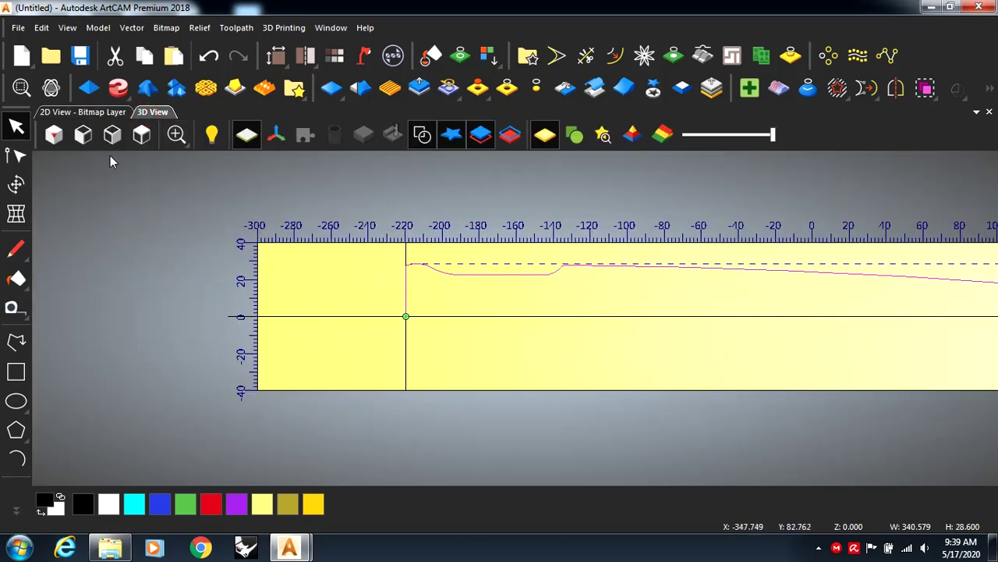
{"action": "left_click", "coordinate": [128, 100]}
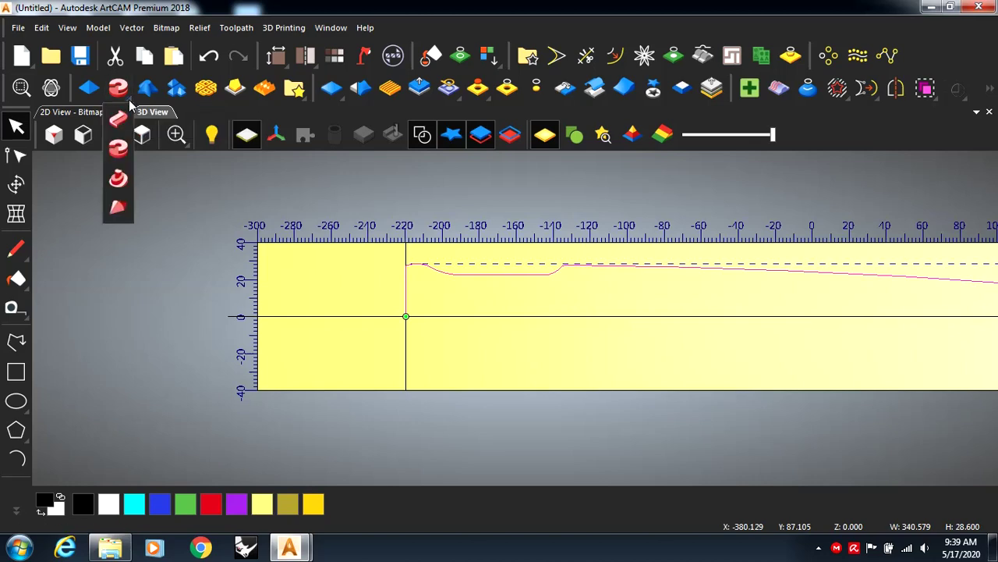
{"action": "left_click", "coordinate": [118, 206]}
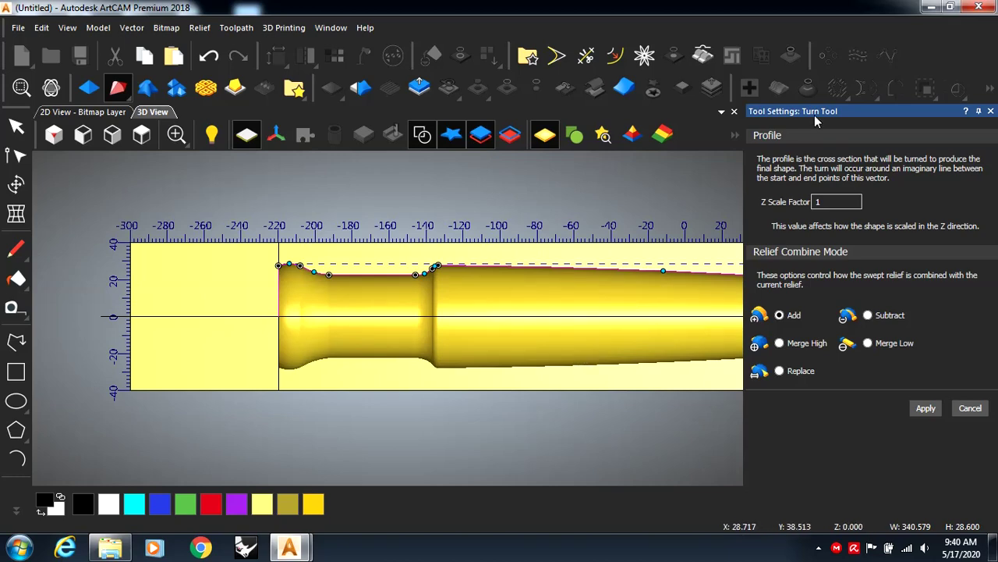
{"action": "left_click_drag", "start_coordinate": [815, 117], "coordinate": [728, 91]}
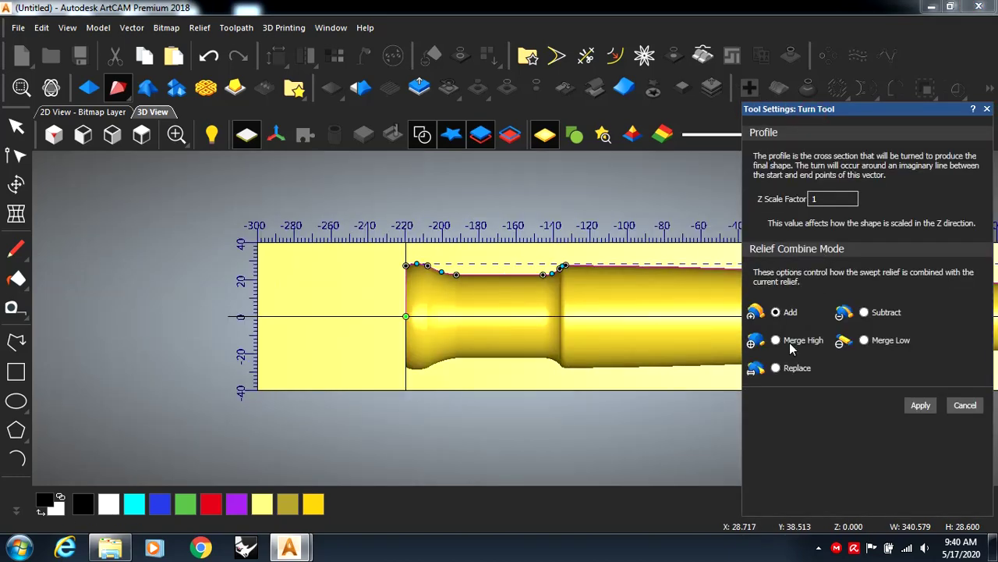
{"action": "left_click", "coordinate": [920, 406]}
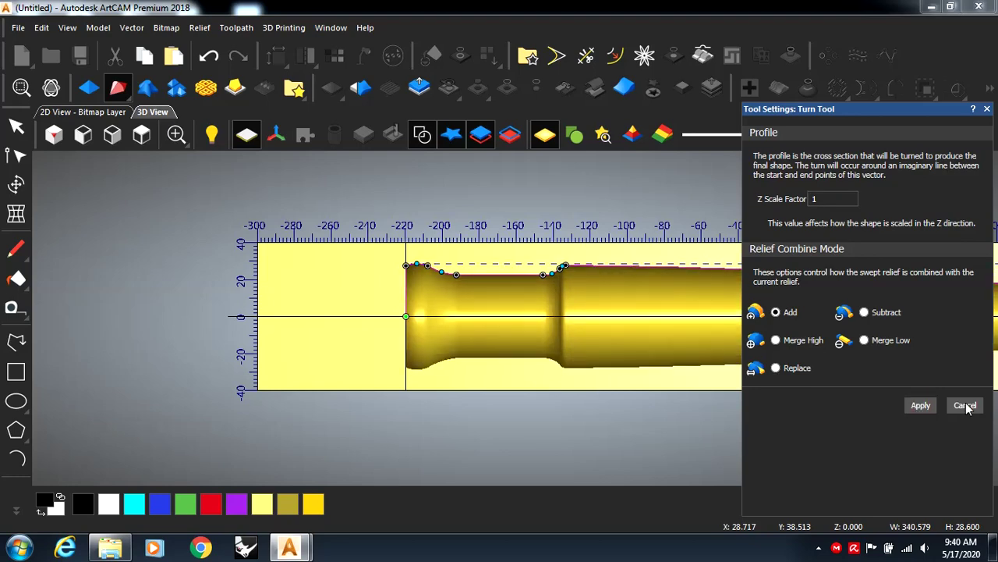
{"action": "left_click", "coordinate": [986, 110]}
Step: Examine the turned baluster relief from several angles, including its flared end beside the square block
{"action": "left_click_drag", "start_coordinate": [657, 348], "coordinate": [642, 361]}
{"action": "scroll", "coordinate": [642, 361], "scroll_direction": "down", "scroll_amount": 3}
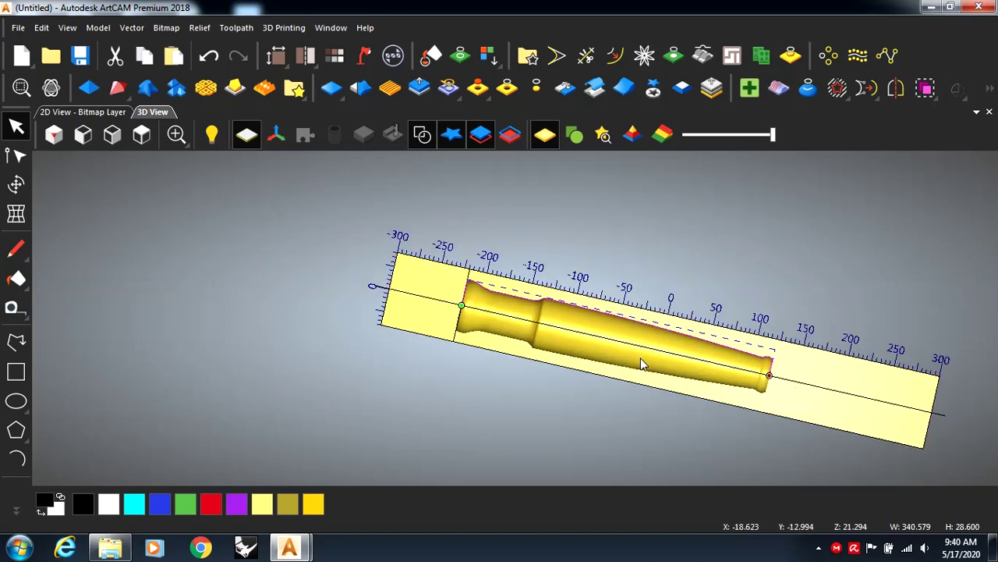
{"action": "left_click_drag", "start_coordinate": [706, 375], "coordinate": [712, 356]}
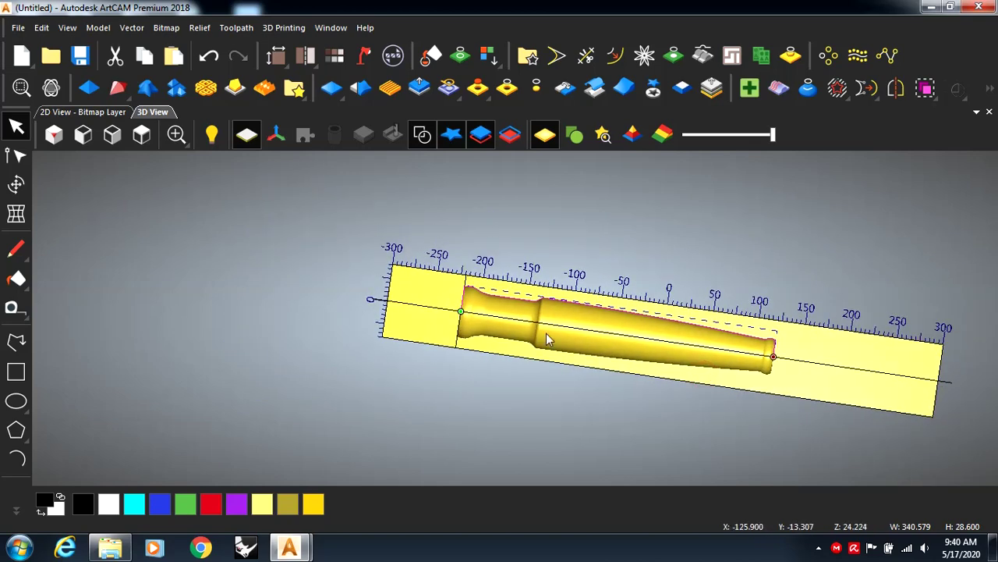
{"action": "scroll", "coordinate": [546, 337], "scroll_direction": "up", "scroll_amount": 2}
{"action": "left_click_drag", "start_coordinate": [558, 327], "coordinate": [550, 254]}
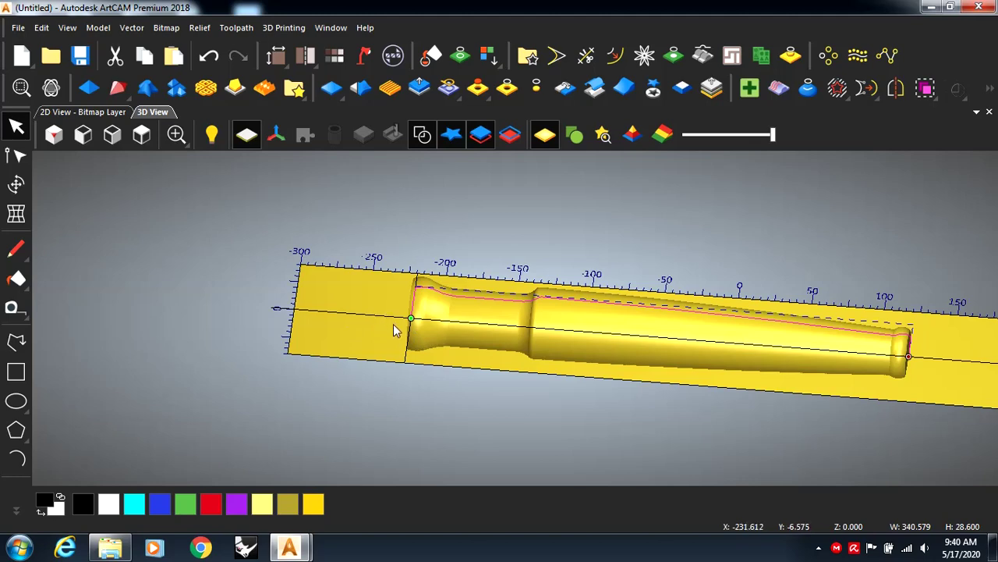
{"action": "mouse_move", "coordinate": [416, 327]}
{"action": "left_mouse_down"}
{"action": "mouse_move", "coordinate": [427, 378]}
{"action": "mouse_move", "coordinate": [419, 347]}
{"action": "left_mouse_up"}
{"action": "scroll", "coordinate": [416, 350], "scroll_direction": "up", "scroll_amount": 3}
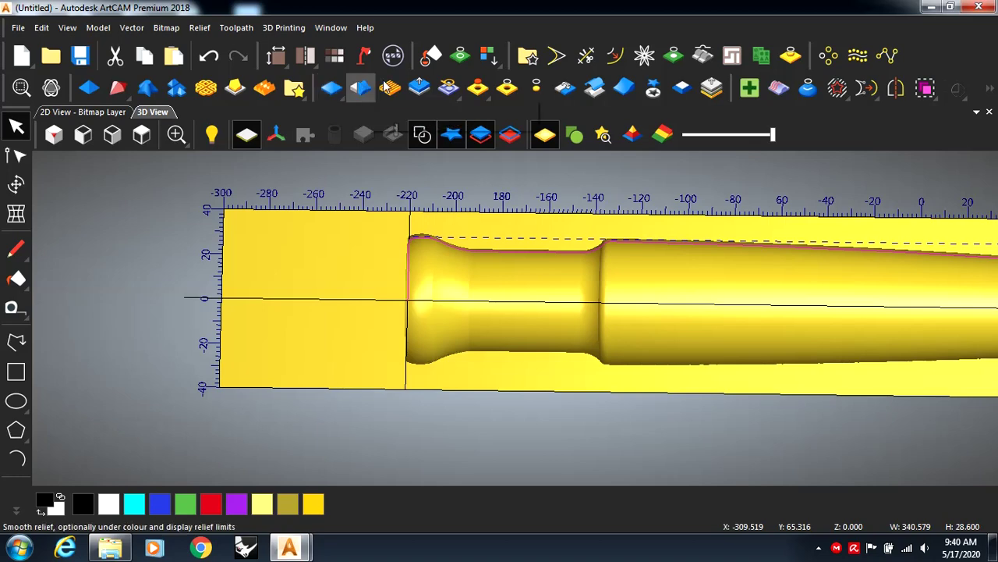
Step: Scale the whole relief to a height of 20 mm with no mask and no added detail
{"action": "left_click", "coordinate": [414, 87]}
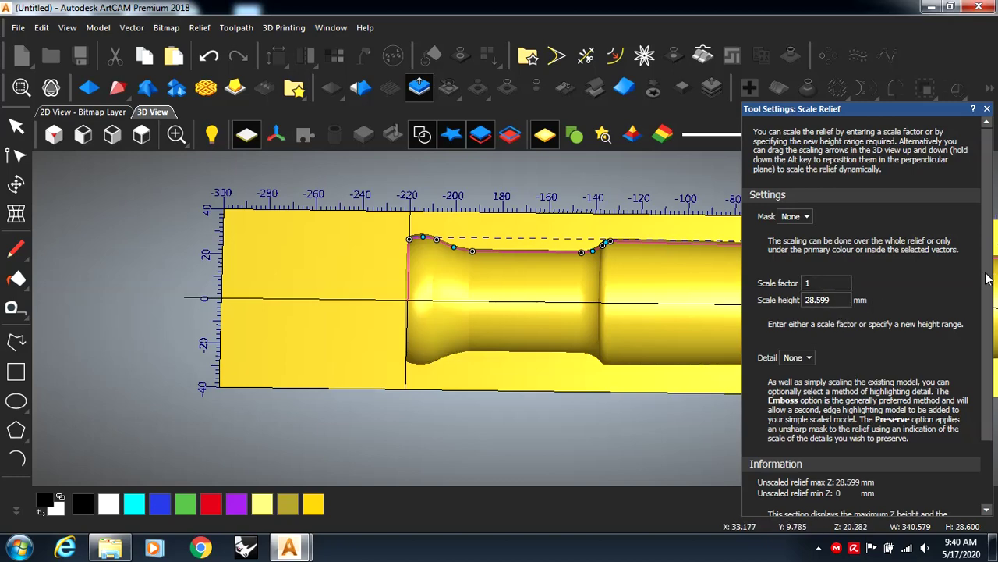
{"action": "left_click_drag", "start_coordinate": [989, 281], "coordinate": [994, 380]}
{"action": "left_click", "coordinate": [832, 220]}
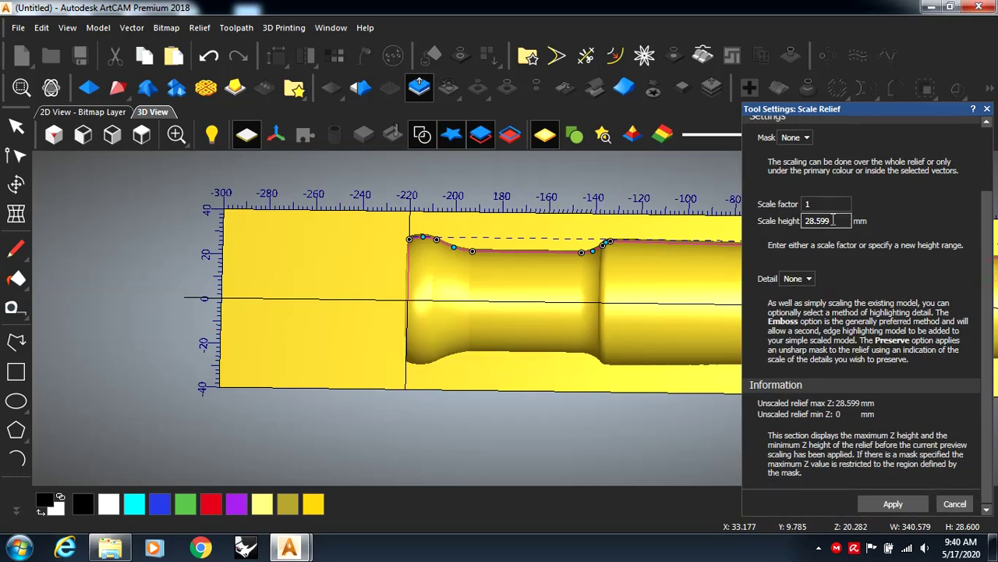
{"action": "left_click_drag", "start_coordinate": [839, 221], "coordinate": [755, 233]}
{"action": "type", "text": "20"}
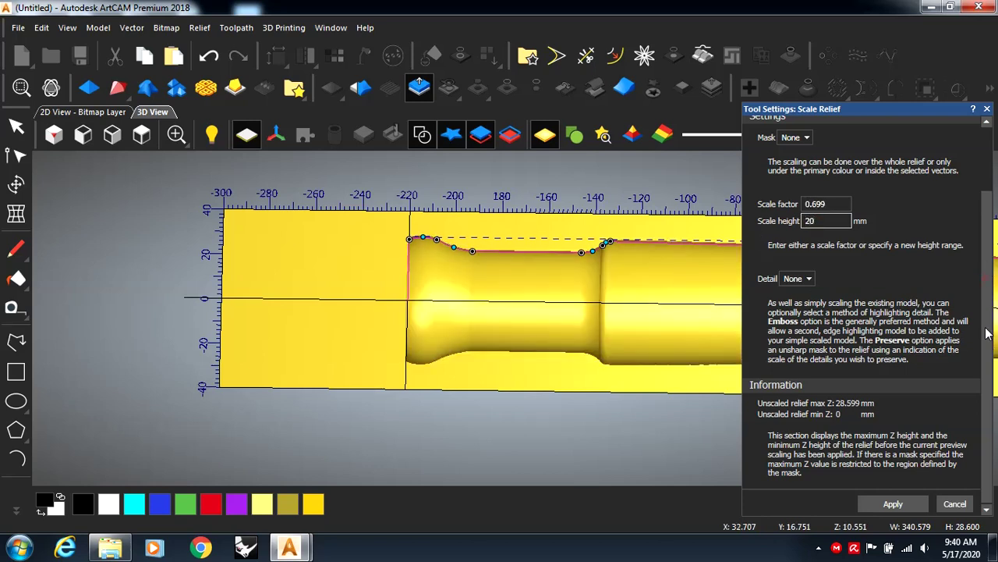
{"action": "left_click", "coordinate": [894, 504]}
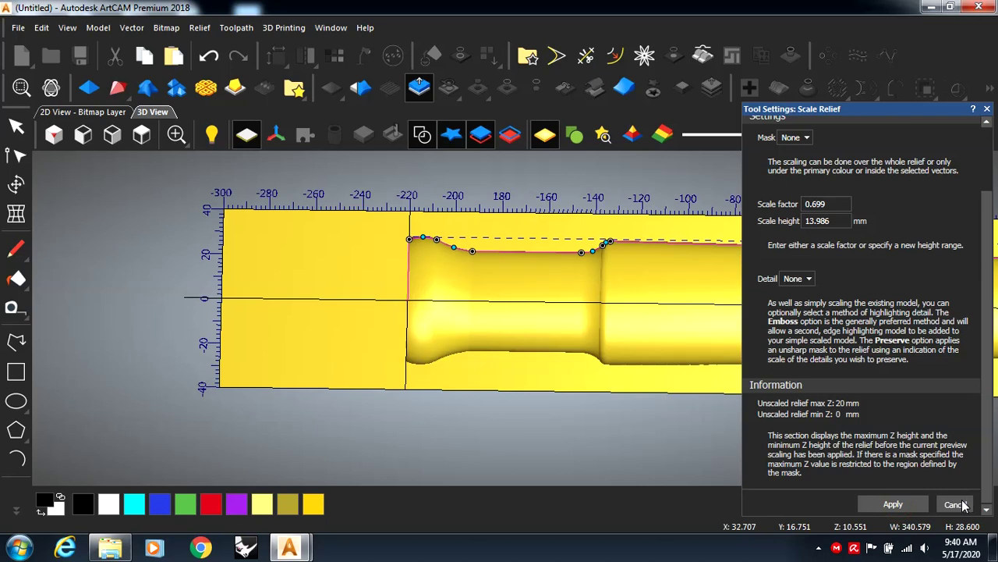
{"action": "left_click", "coordinate": [958, 504]}
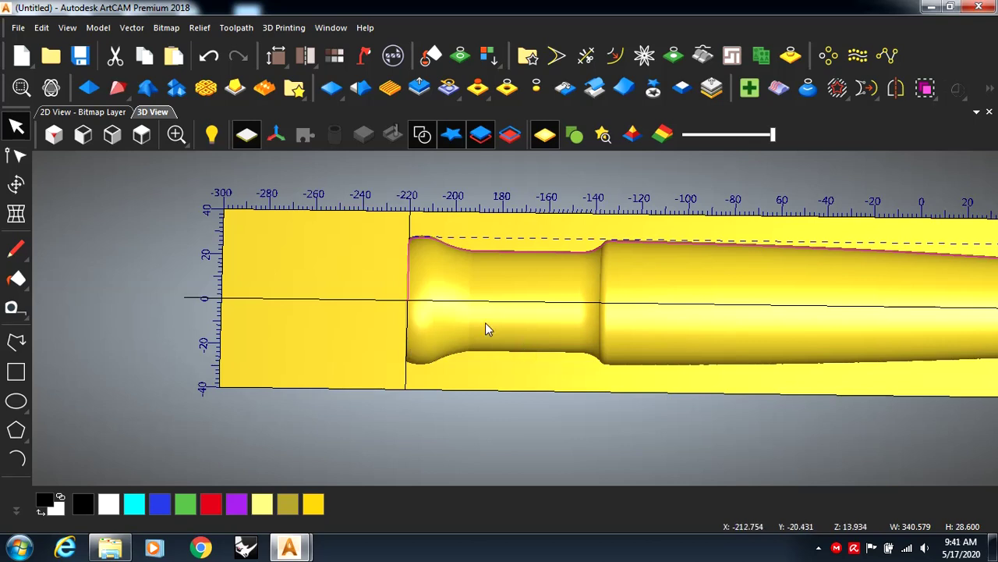
Step: Select the 80 mm end square in the 2D view and shift it about 1 mm towards the turned baluster
{"action": "scroll", "coordinate": [742, 334], "scroll_direction": "down", "scroll_amount": 2}
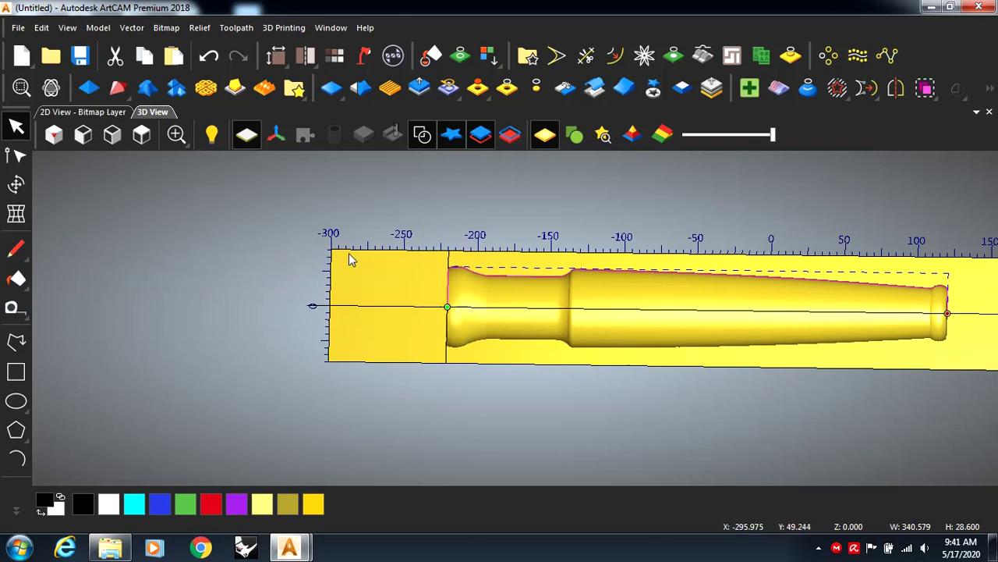
{"action": "left_click", "coordinate": [17, 156]}
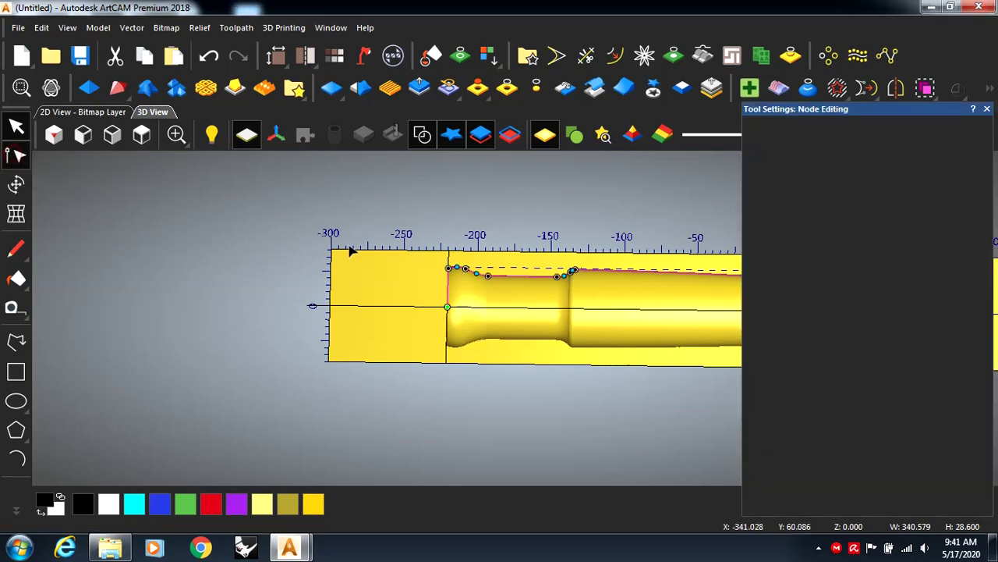
{"action": "left_click", "coordinate": [449, 263]}
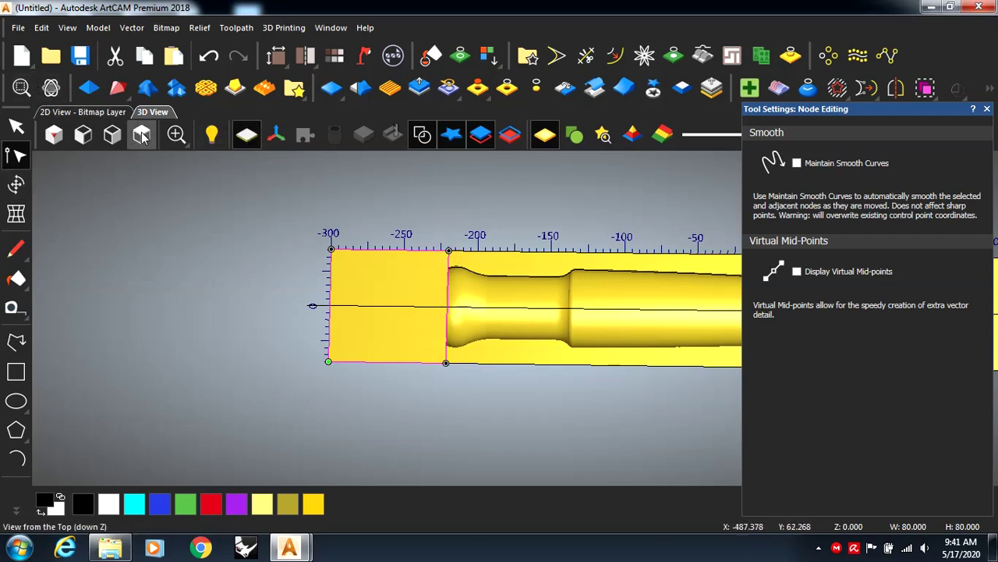
{"action": "left_click", "coordinate": [103, 115]}
{"action": "left_click", "coordinate": [179, 264]}
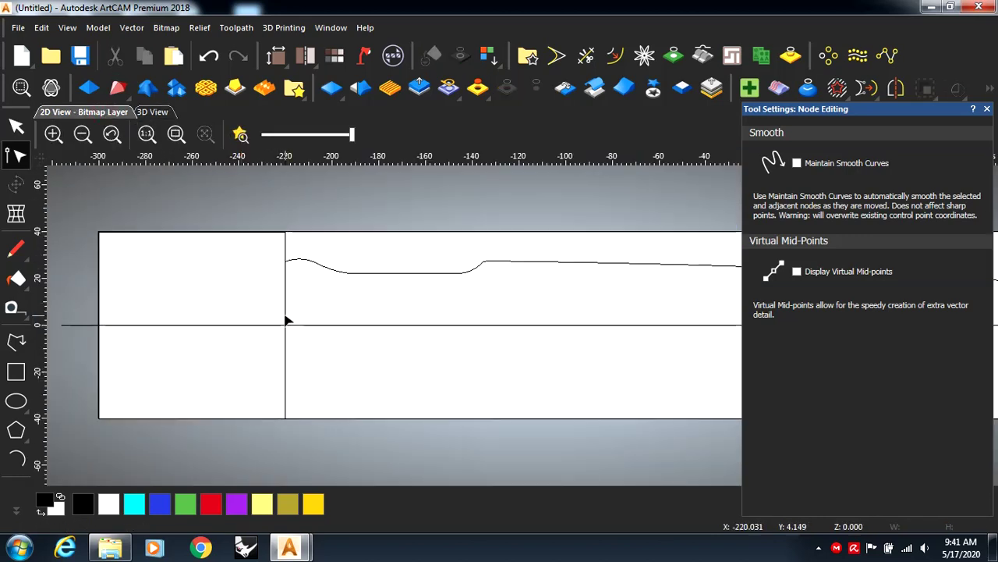
{"action": "left_click", "coordinate": [286, 252]}
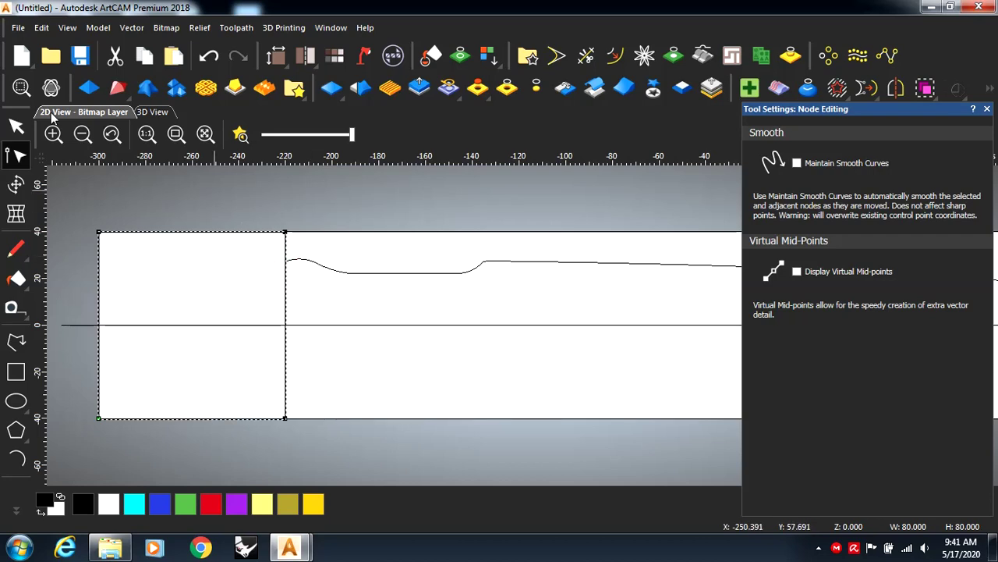
{"action": "left_click", "coordinate": [18, 126]}
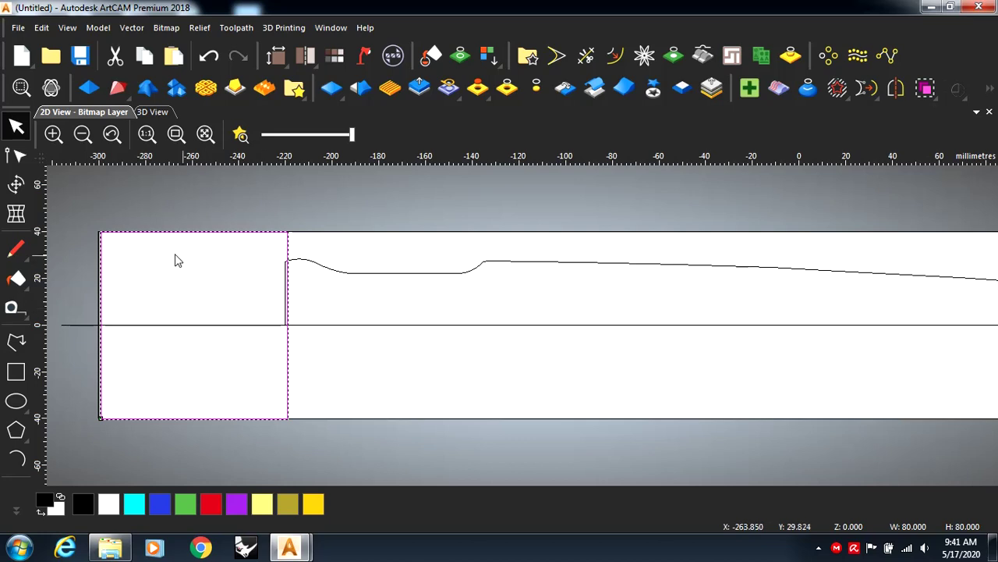
{"action": "left_click", "coordinate": [147, 113]}
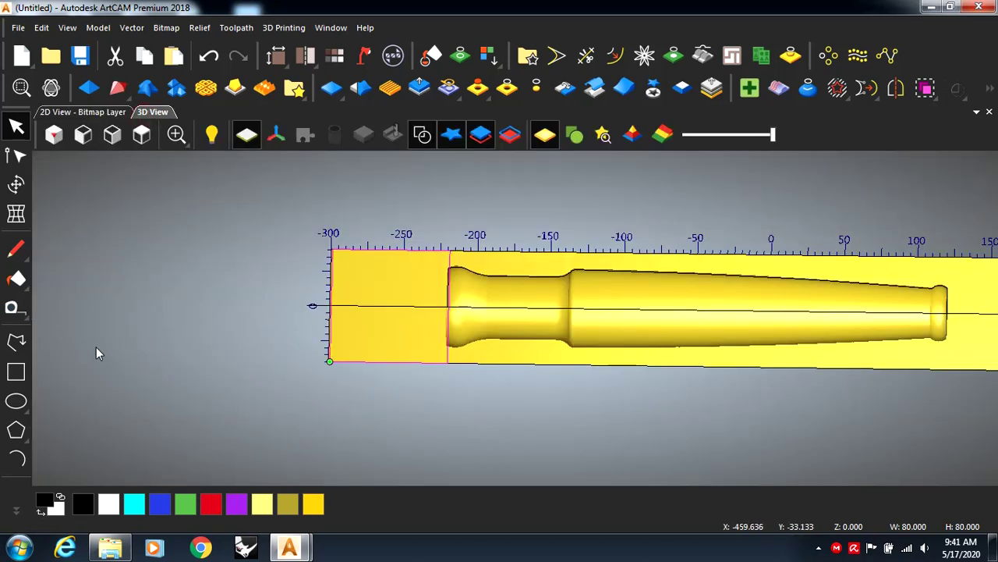
{"action": "left_click", "coordinate": [15, 156]}
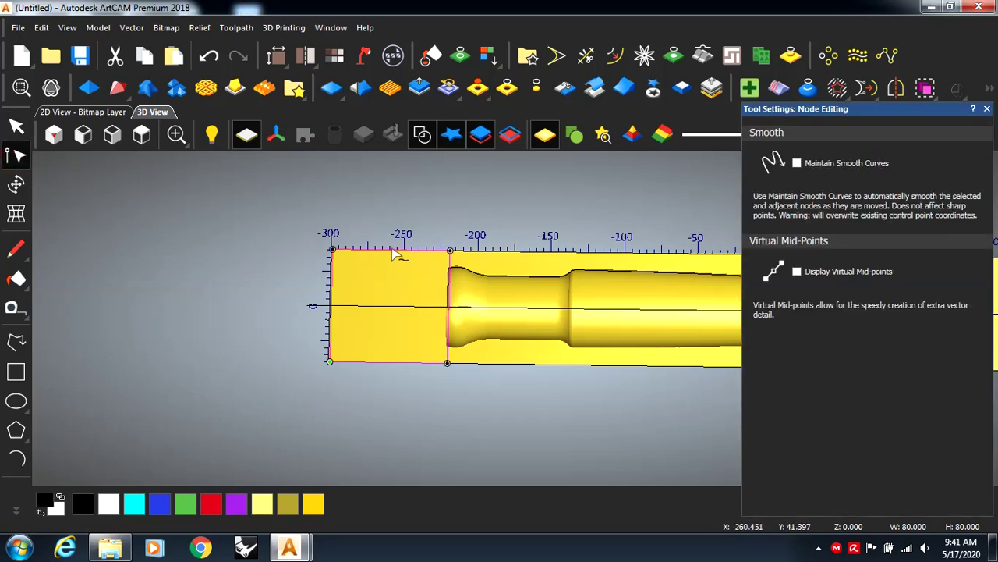
{"action": "left_click", "coordinate": [91, 95]}
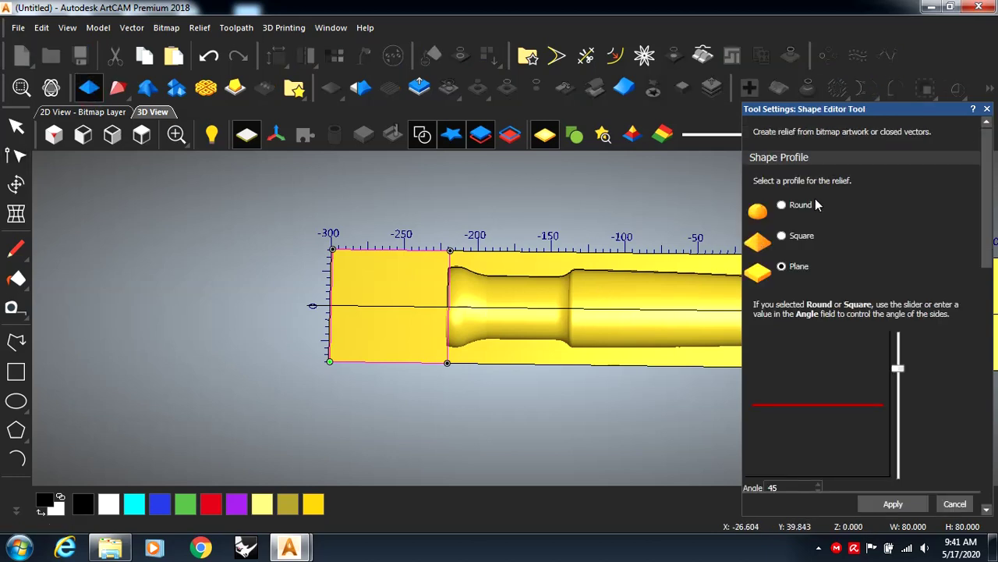
{"action": "left_click", "coordinate": [987, 110]}
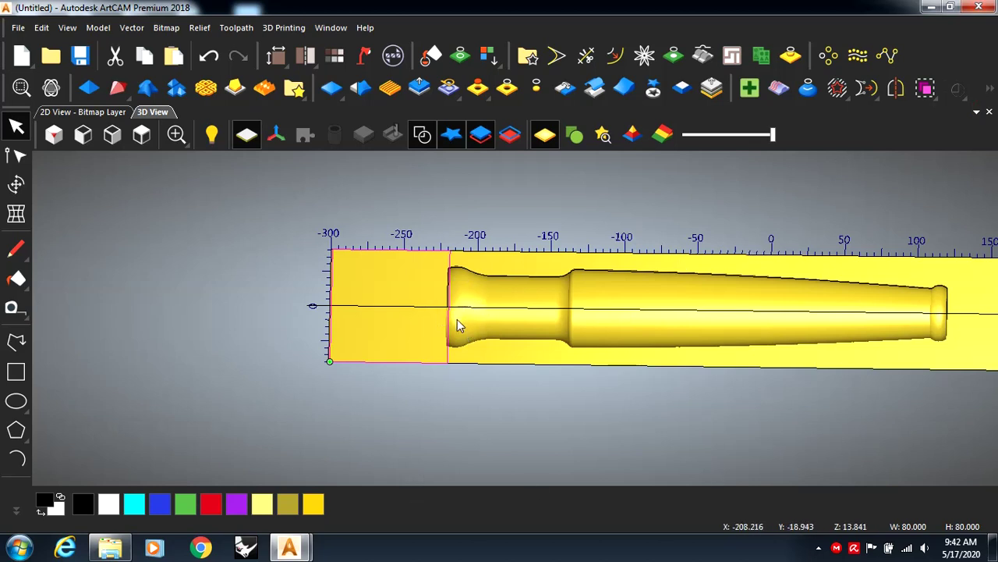
Step: Raise the end square as a Plane shape relief with no height limit and a start height of 22 mm
{"action": "scroll", "coordinate": [450, 311], "scroll_direction": "up", "scroll_amount": 2}
{"action": "scroll", "coordinate": [446, 307], "scroll_direction": "up", "scroll_amount": 2}
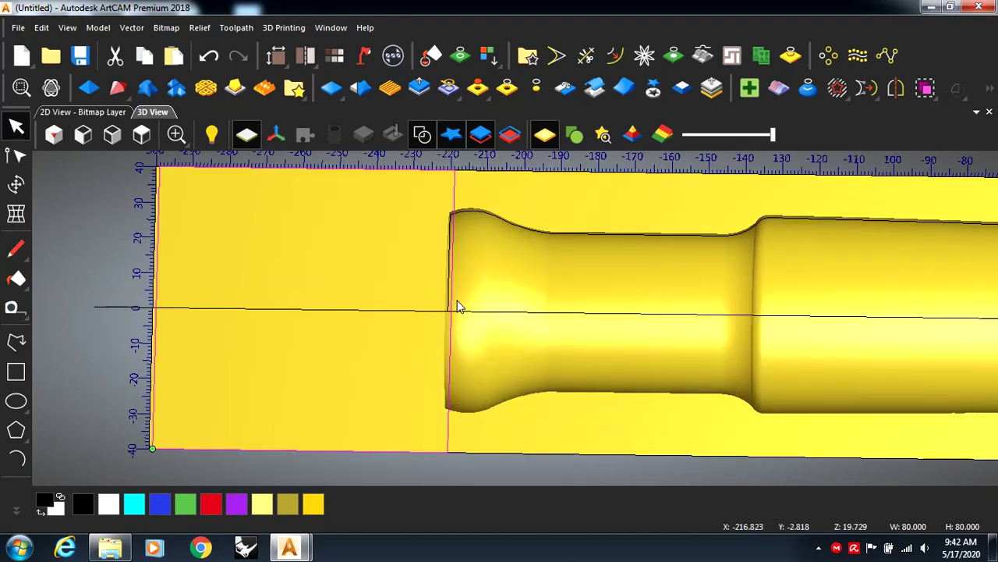
{"action": "scroll", "coordinate": [456, 306], "scroll_direction": "down", "scroll_amount": 2}
{"action": "scroll", "coordinate": [462, 305], "scroll_direction": "up", "scroll_amount": 1}
{"action": "scroll", "coordinate": [465, 305], "scroll_direction": "up", "scroll_amount": 1}
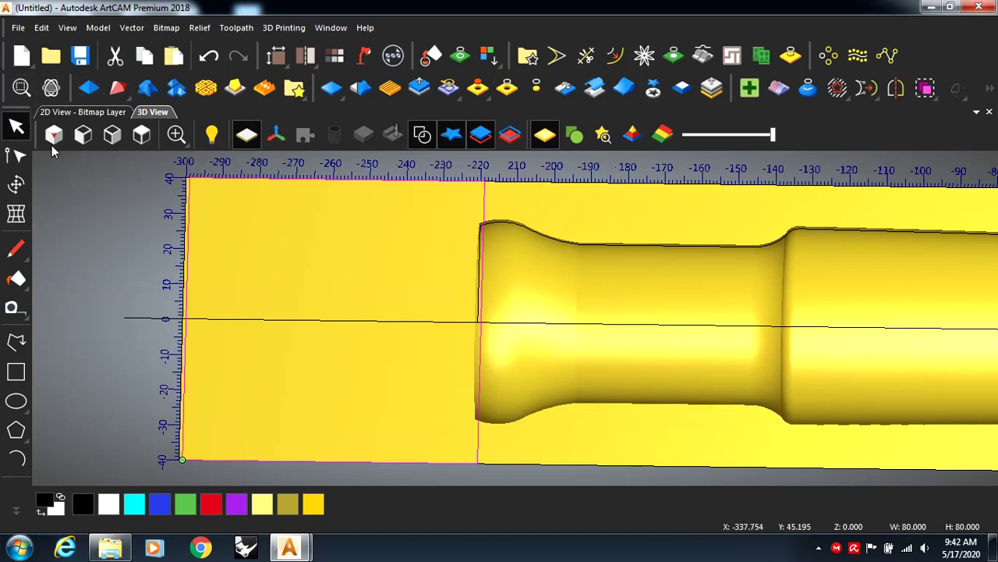
{"action": "left_click", "coordinate": [90, 87]}
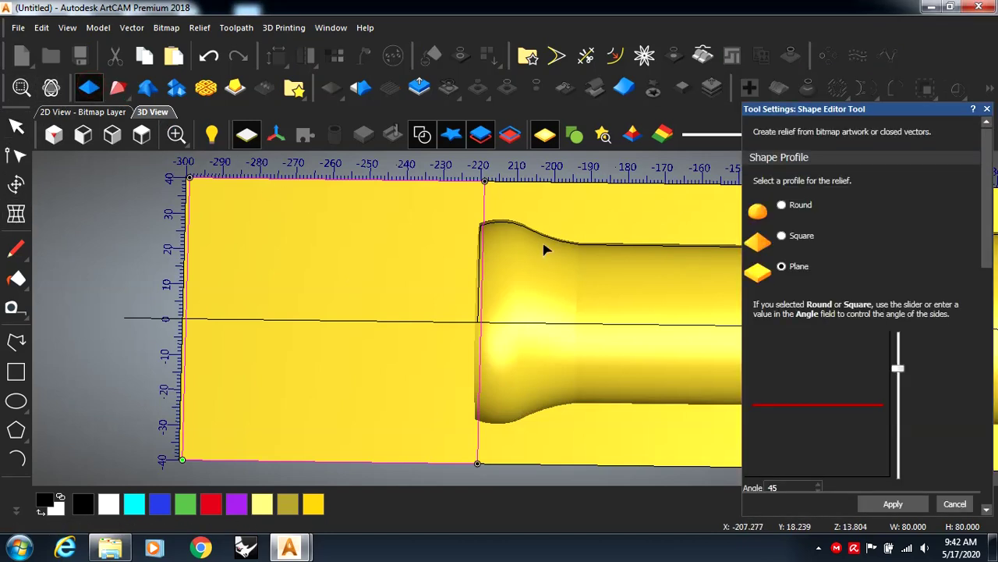
{"action": "left_click_drag", "start_coordinate": [985, 217], "coordinate": [995, 358]}
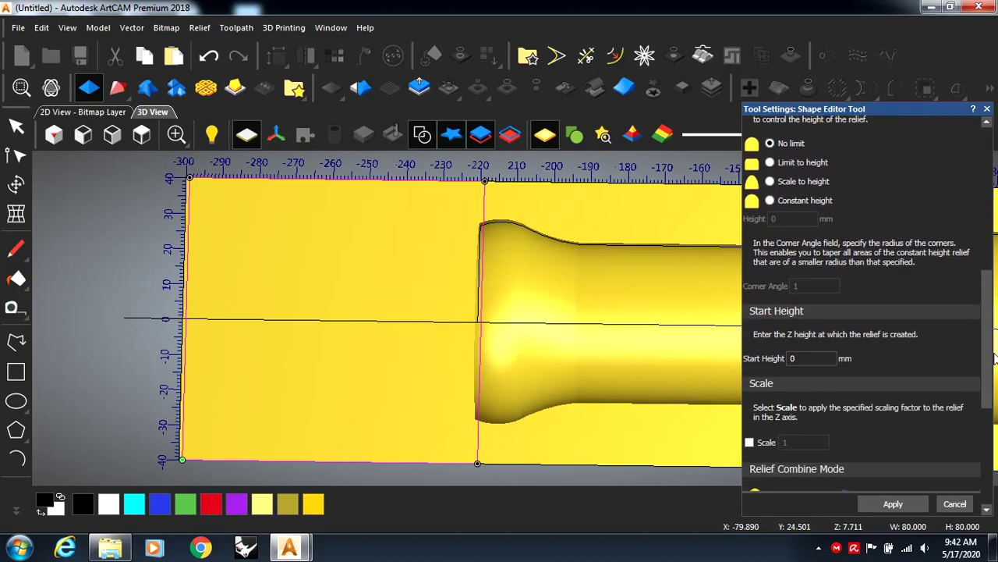
{"action": "left_click", "coordinate": [792, 354]}
{"action": "type", "text": "22"}
{"action": "key", "text": "Return"}
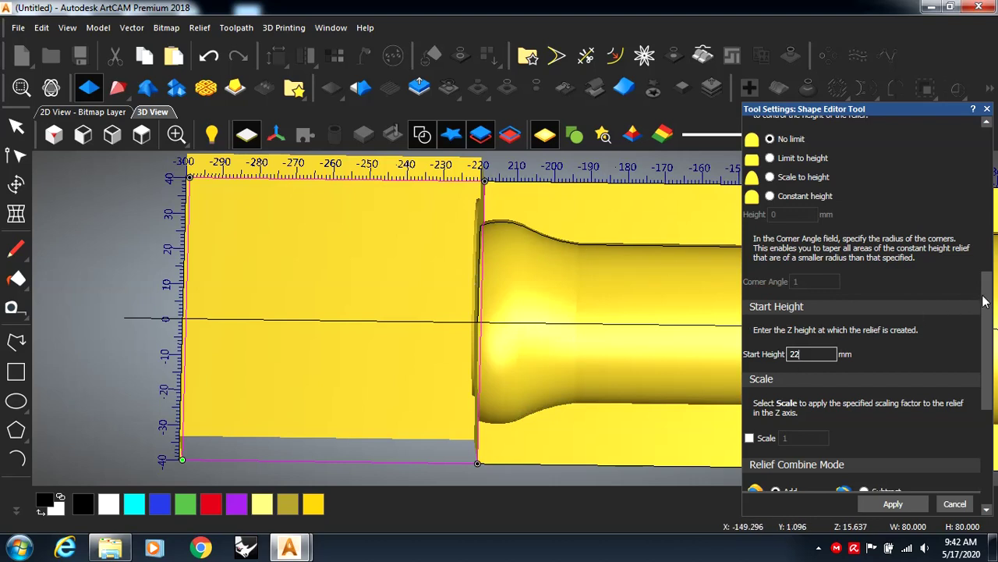
Step: Apply the square block's relief with the Merge High combine mode and finish shape editing
{"action": "scroll", "coordinate": [988, 300], "scroll_direction": "down", "scroll_amount": 4}
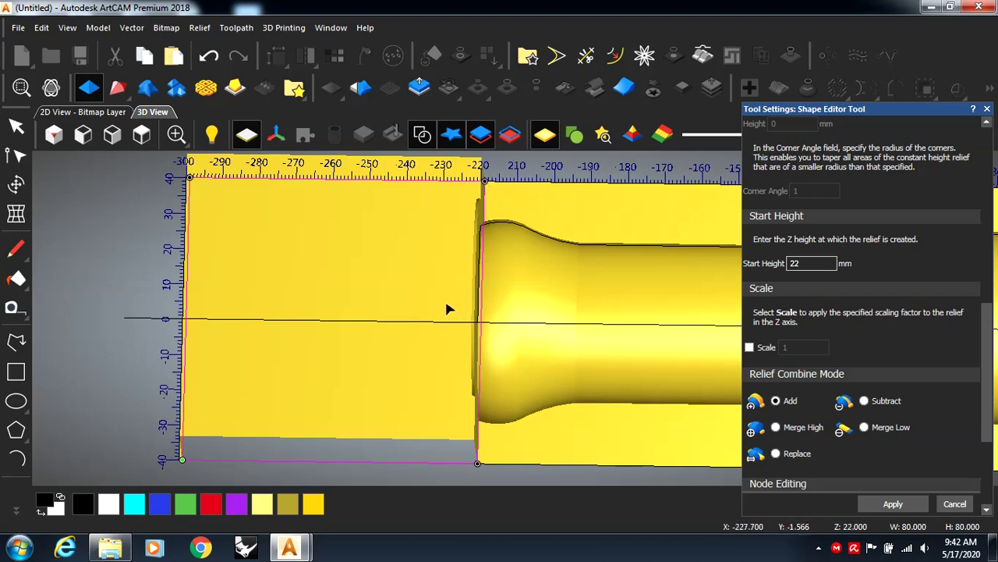
{"action": "left_click_drag", "start_coordinate": [989, 340], "coordinate": [906, 377]}
{"action": "left_click", "coordinate": [776, 323]}
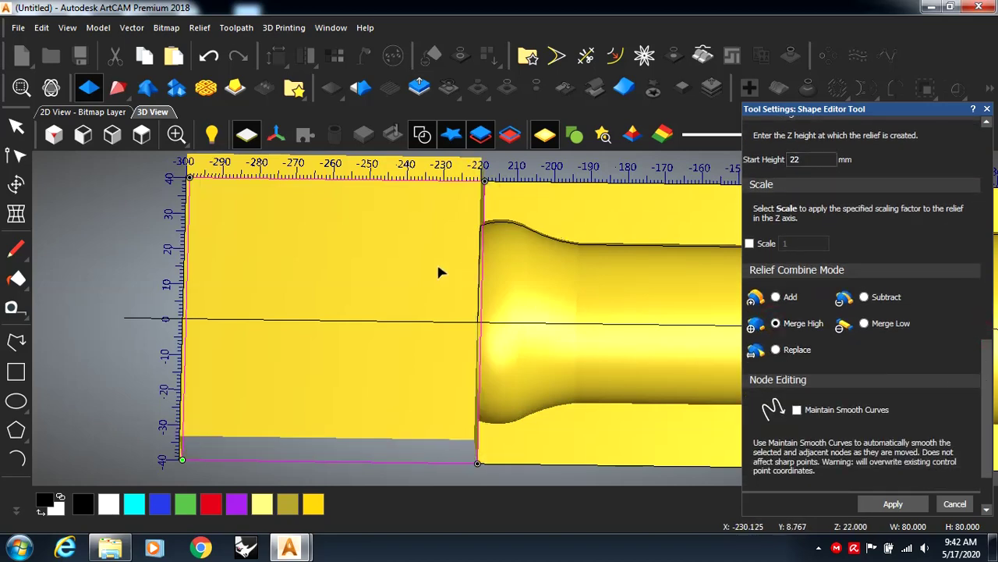
{"action": "left_click_drag", "start_coordinate": [989, 367], "coordinate": [991, 433]}
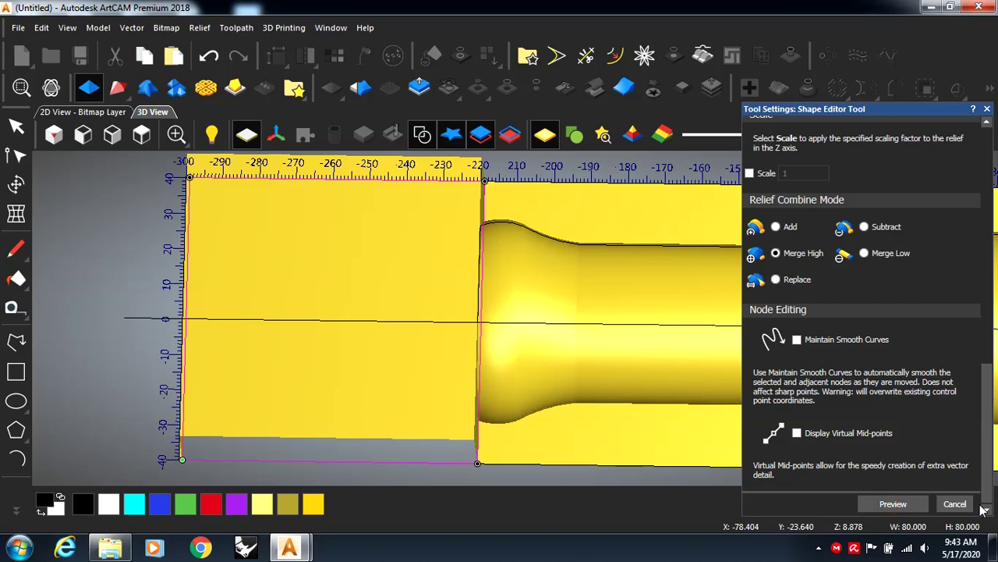
{"action": "left_click", "coordinate": [955, 504]}
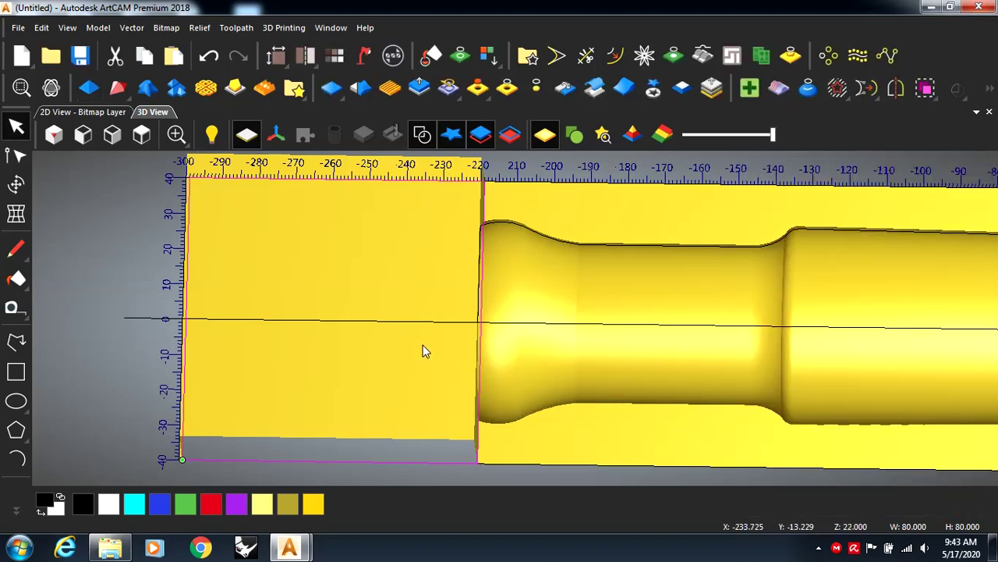
Step: Hide the vectors and the flat zero-height base around the relief in the 3D view
{"action": "left_click_drag", "start_coordinate": [423, 351], "coordinate": [283, 242]}
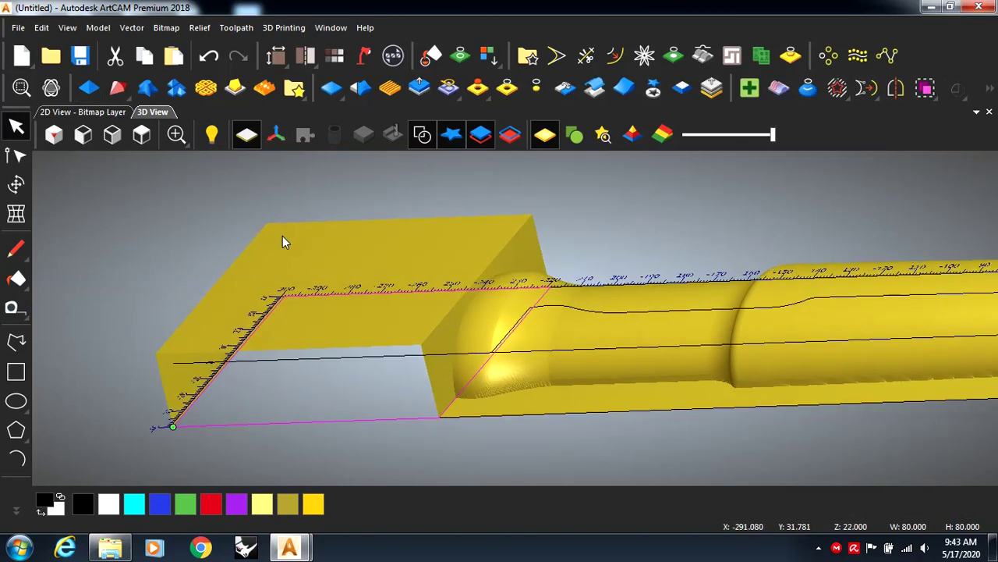
{"action": "left_click_drag", "start_coordinate": [404, 274], "coordinate": [414, 275]}
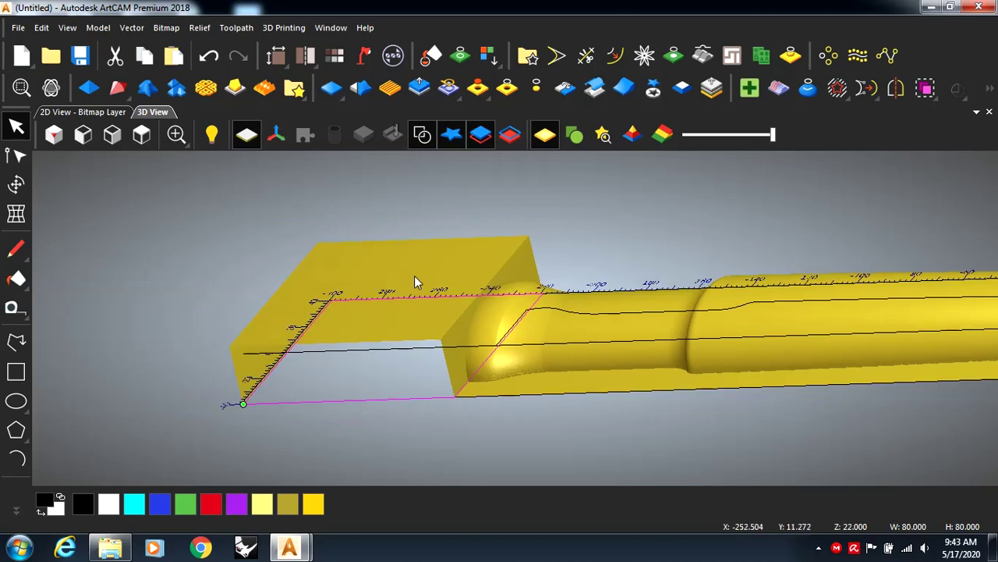
{"action": "left_click", "coordinate": [427, 138]}
{"action": "left_click_drag", "start_coordinate": [473, 223], "coordinate": [602, 195]}
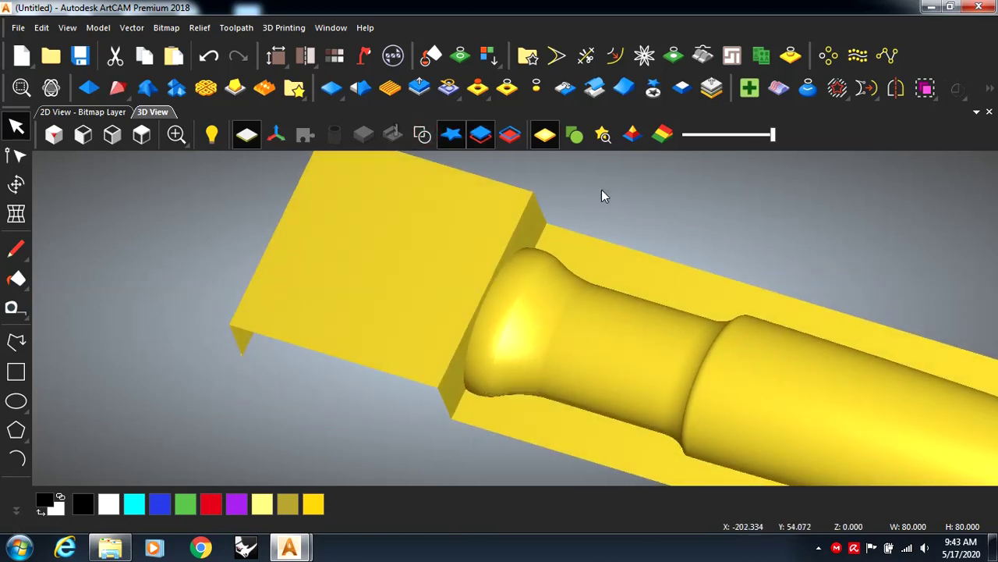
{"action": "left_click", "coordinate": [517, 137]}
Step: Examine the joint between the square block and the flared baluster end from several angles and from above
{"action": "mouse_move", "coordinate": [518, 312]}
{"action": "left_mouse_down"}
{"action": "mouse_move", "coordinate": [506, 271]}
{"action": "mouse_move", "coordinate": [648, 208]}
{"action": "mouse_move", "coordinate": [564, 279]}
{"action": "mouse_move", "coordinate": [508, 294]}
{"action": "mouse_move", "coordinate": [520, 305]}
{"action": "mouse_move", "coordinate": [508, 296]}
{"action": "left_mouse_up"}
{"action": "scroll", "coordinate": [504, 292], "scroll_direction": "up", "scroll_amount": 3}
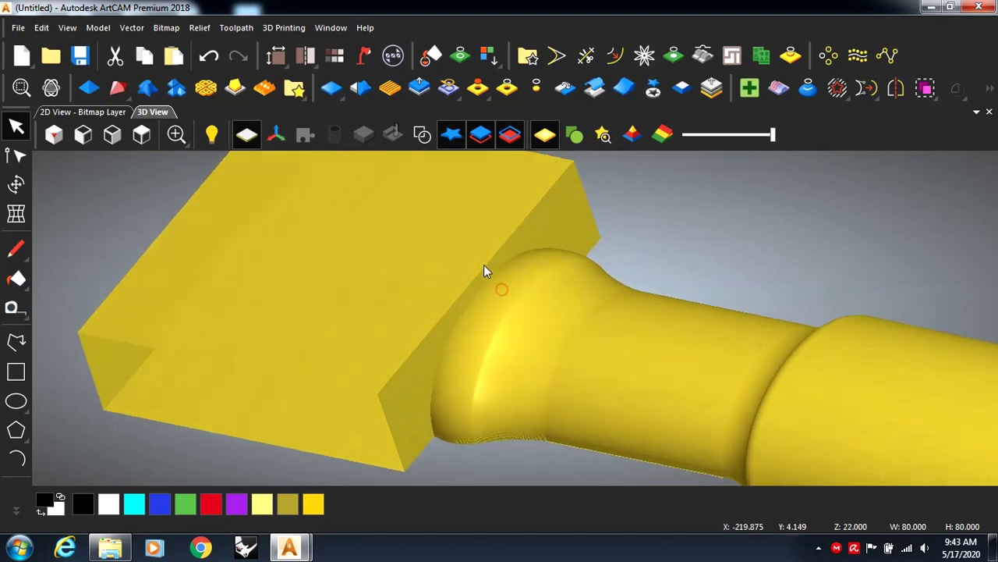
{"action": "left_click_drag", "start_coordinate": [484, 266], "coordinate": [481, 276]}
{"action": "scroll", "coordinate": [481, 287], "scroll_direction": "down", "scroll_amount": 3}
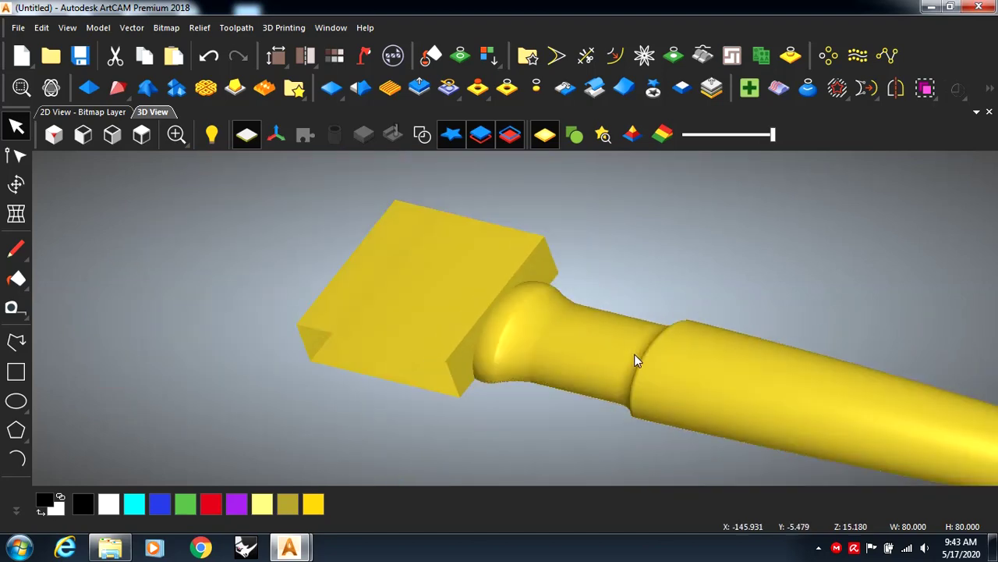
{"action": "left_click_drag", "start_coordinate": [830, 383], "coordinate": [864, 351]}
{"action": "left_click_drag", "start_coordinate": [660, 334], "coordinate": [697, 392]}
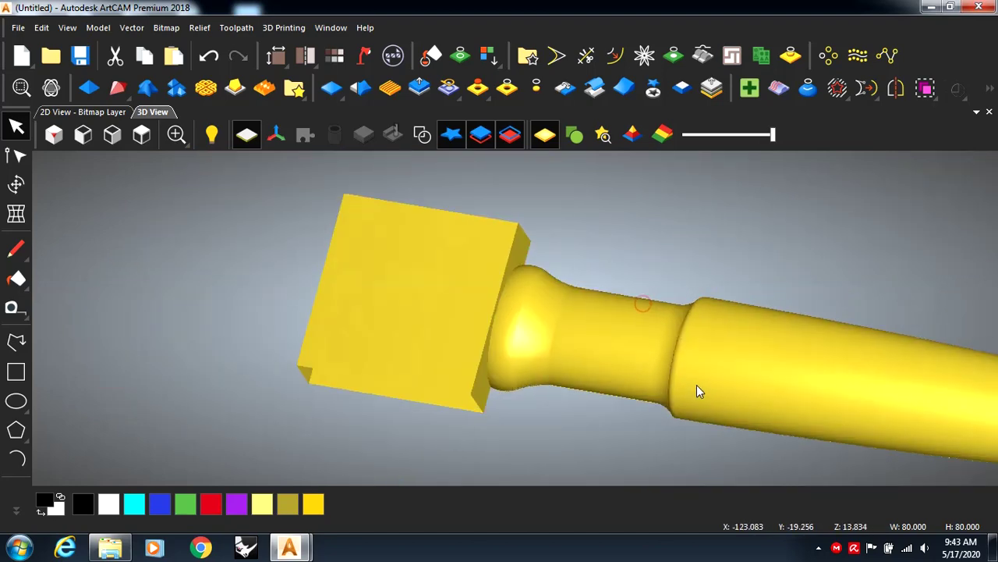
{"action": "left_click_drag", "start_coordinate": [414, 340], "coordinate": [414, 368]}
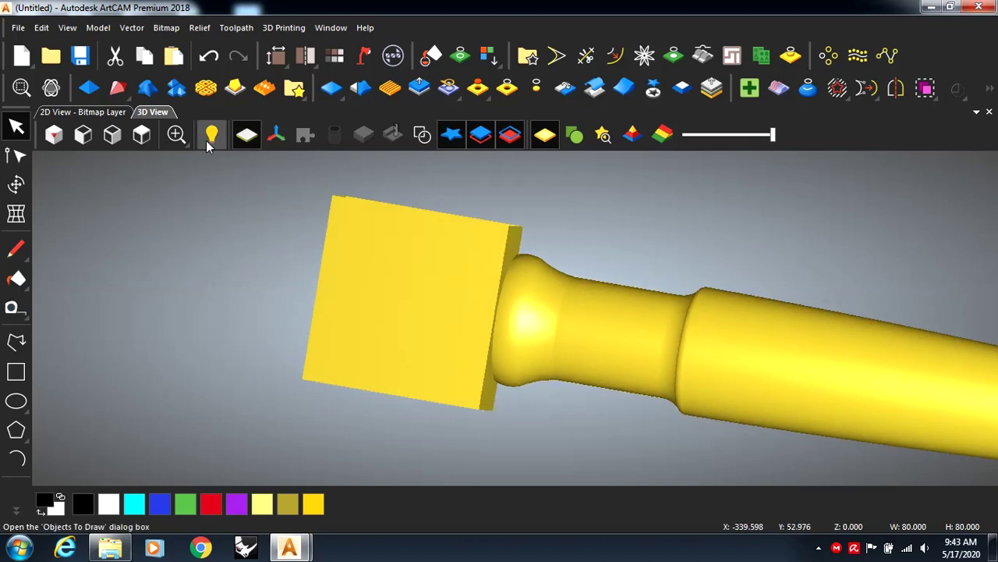
{"action": "left_click", "coordinate": [141, 134]}
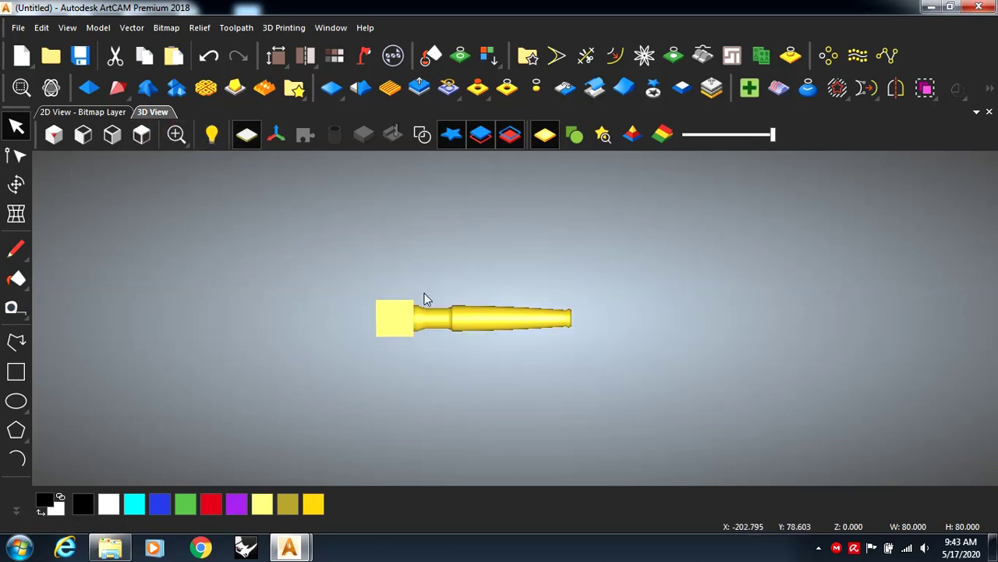
{"action": "scroll", "coordinate": [418, 324], "scroll_direction": "up", "scroll_amount": 2}
{"action": "scroll", "coordinate": [359, 269], "scroll_direction": "up", "scroll_amount": 2}
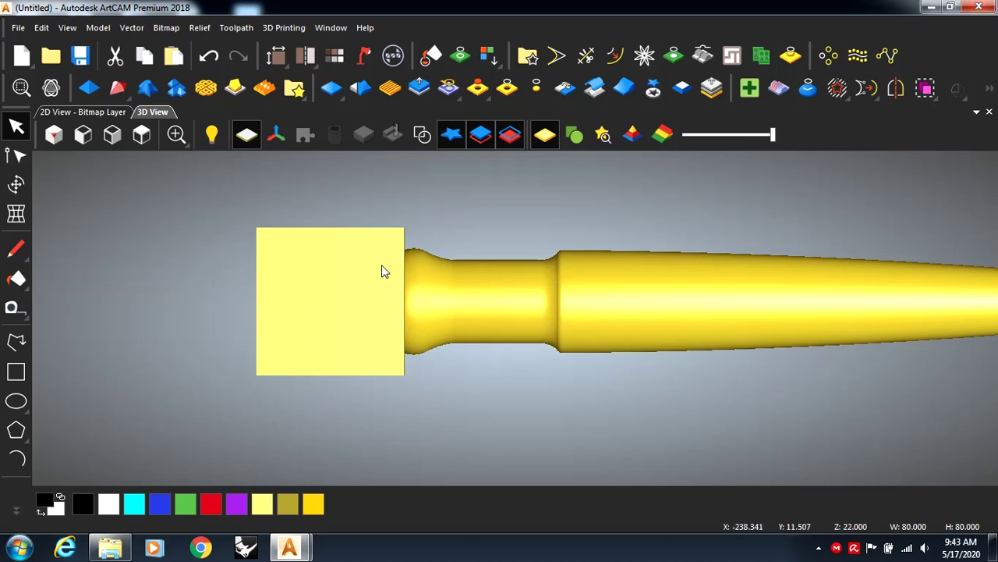
{"action": "scroll", "coordinate": [341, 306], "scroll_direction": "up", "scroll_amount": 1}
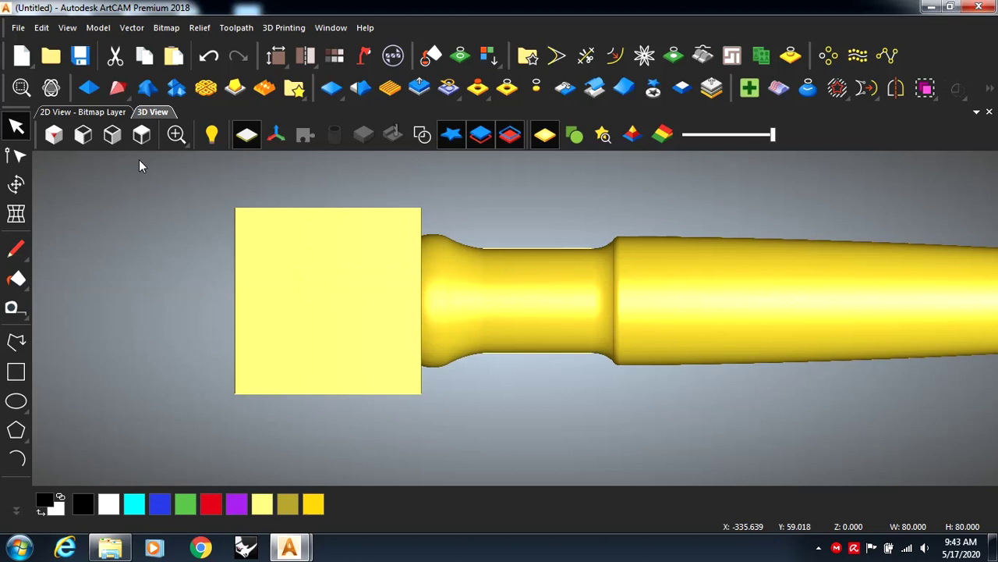
Step: In 2D, offset the end square inwards by 10 mm, keeping the original vector and selecting the resulting offset
{"action": "left_click", "coordinate": [81, 112]}
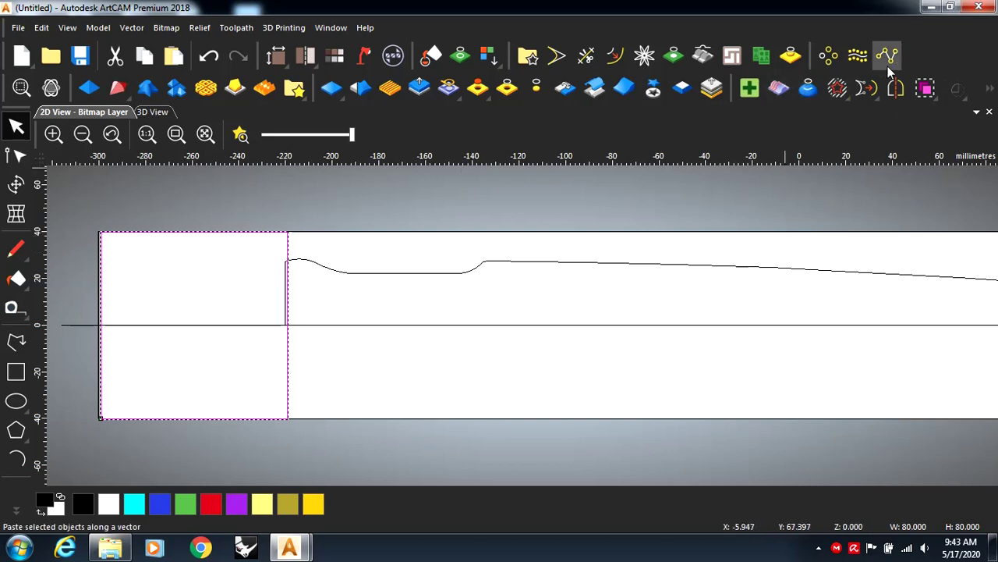
{"action": "left_click", "coordinate": [622, 60]}
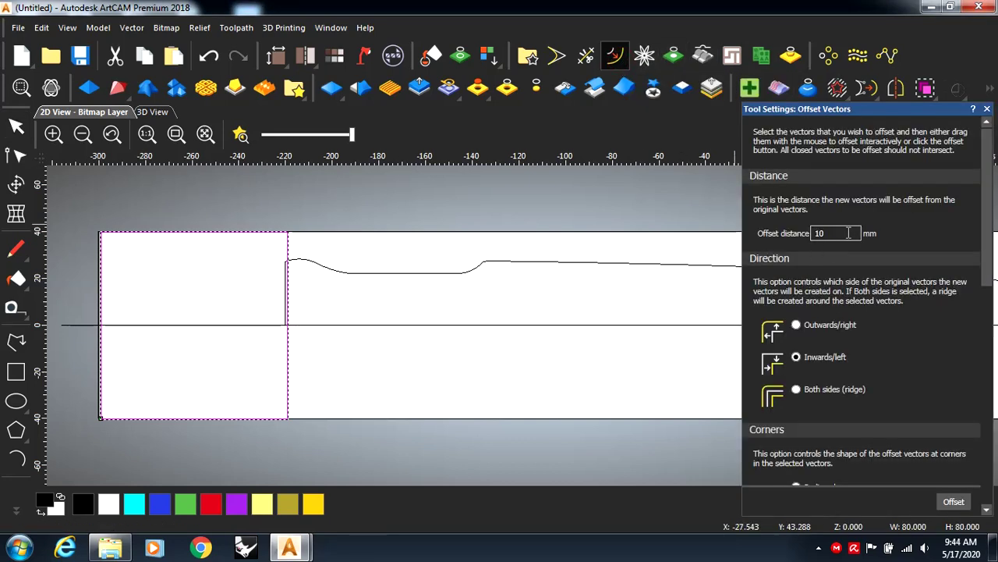
{"action": "scroll", "coordinate": [987, 203], "scroll_direction": "down", "scroll_amount": 3}
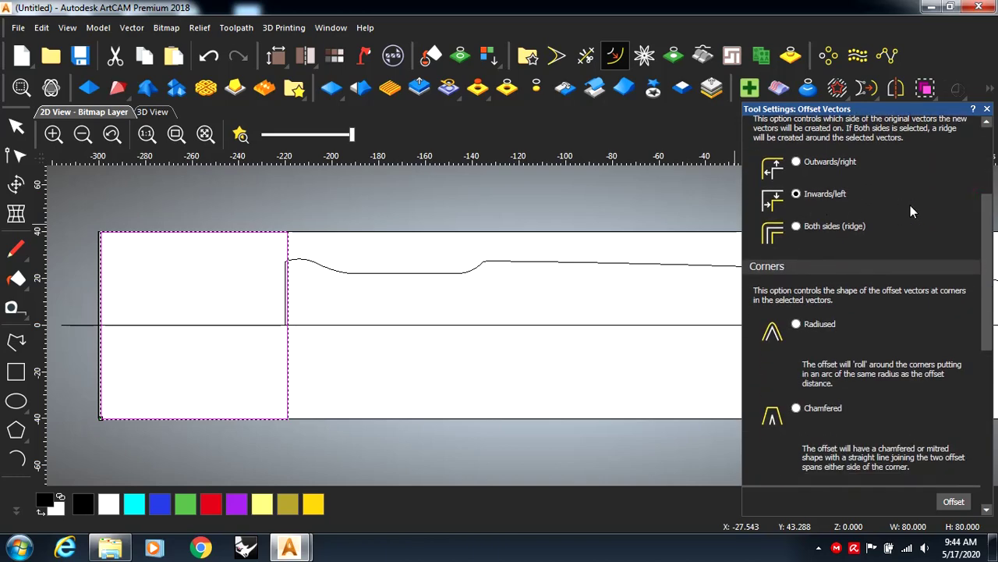
{"action": "left_click_drag", "start_coordinate": [986, 226], "coordinate": [983, 400]}
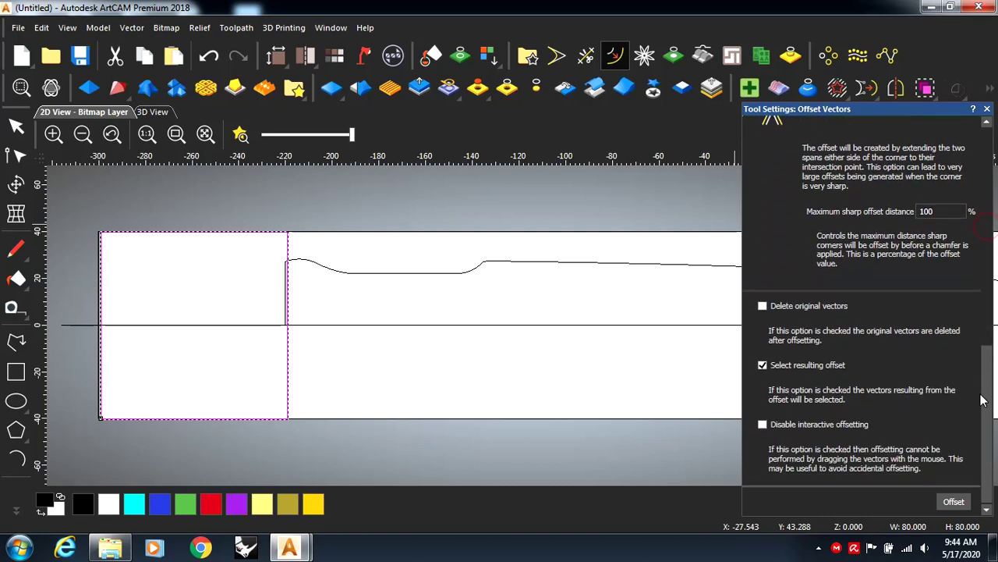
{"action": "left_click", "coordinate": [954, 503]}
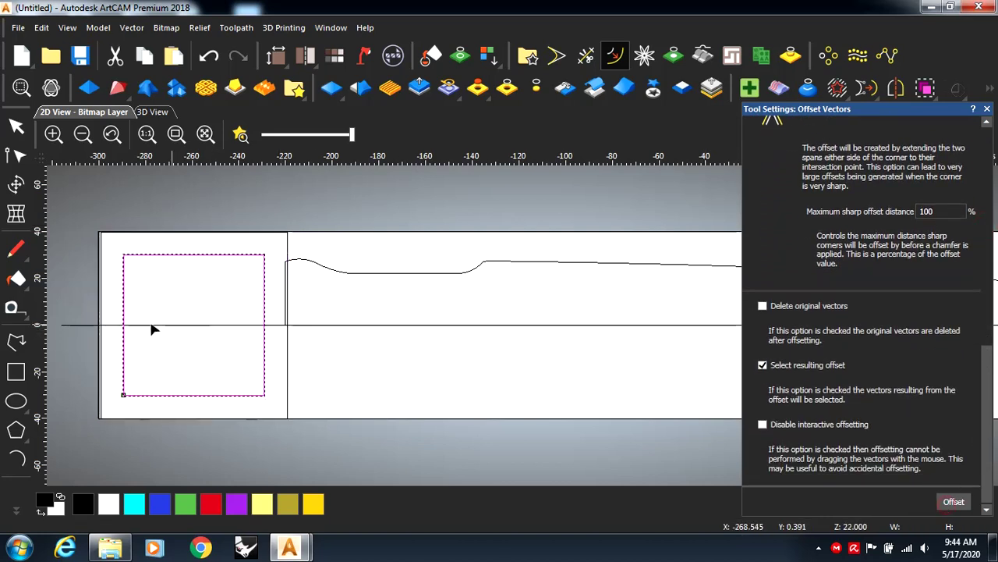
{"action": "left_click", "coordinate": [986, 110]}
{"action": "scroll", "coordinate": [198, 352], "scroll_direction": "up", "scroll_amount": 1}
{"action": "scroll", "coordinate": [197, 343], "scroll_direction": "down", "scroll_amount": 1}
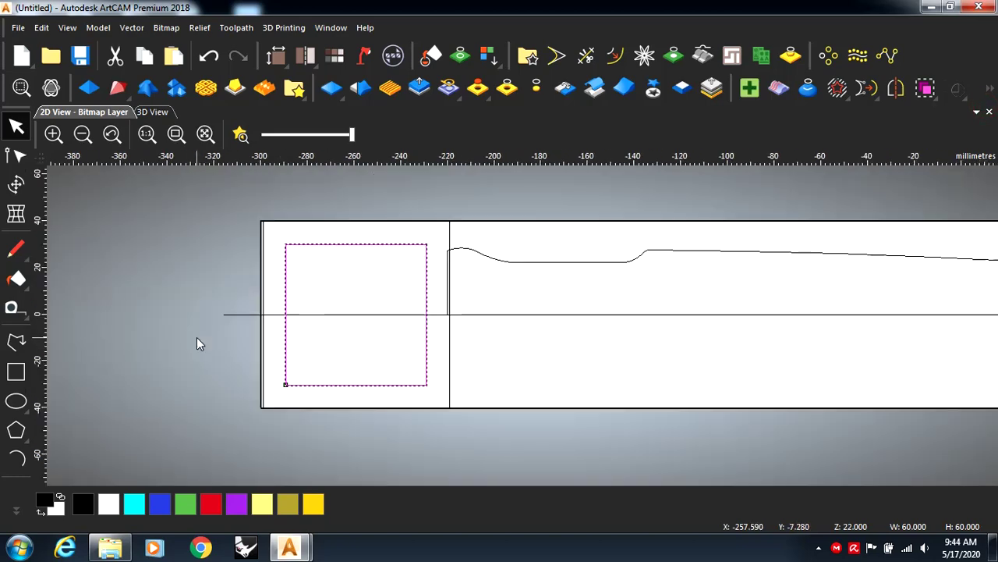
Step: Return to the 3D view and show the vectors over the relief
{"action": "scroll", "coordinate": [312, 322], "scroll_direction": "up", "scroll_amount": 1}
{"action": "scroll", "coordinate": [312, 319], "scroll_direction": "down", "scroll_amount": 1}
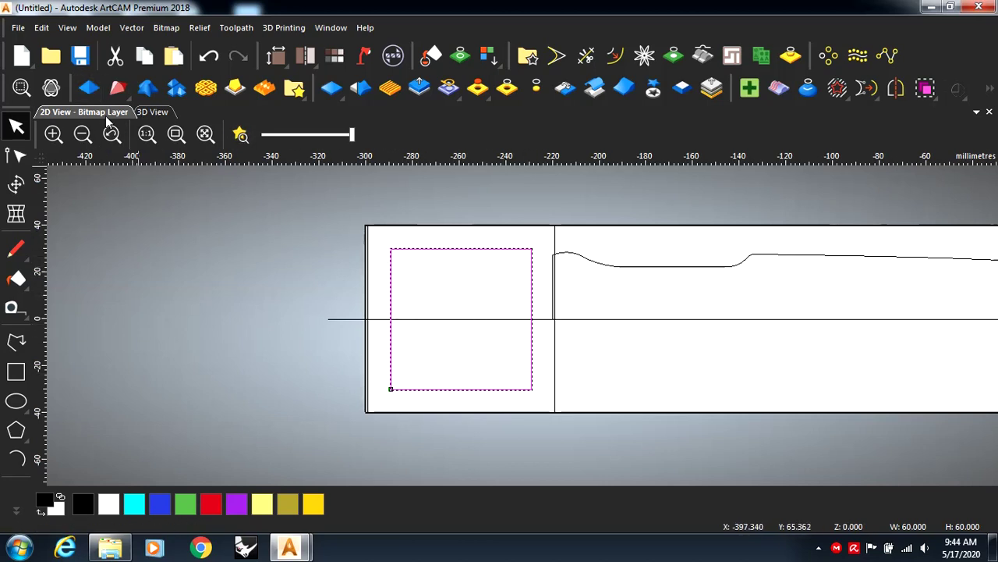
{"action": "left_click", "coordinate": [148, 112]}
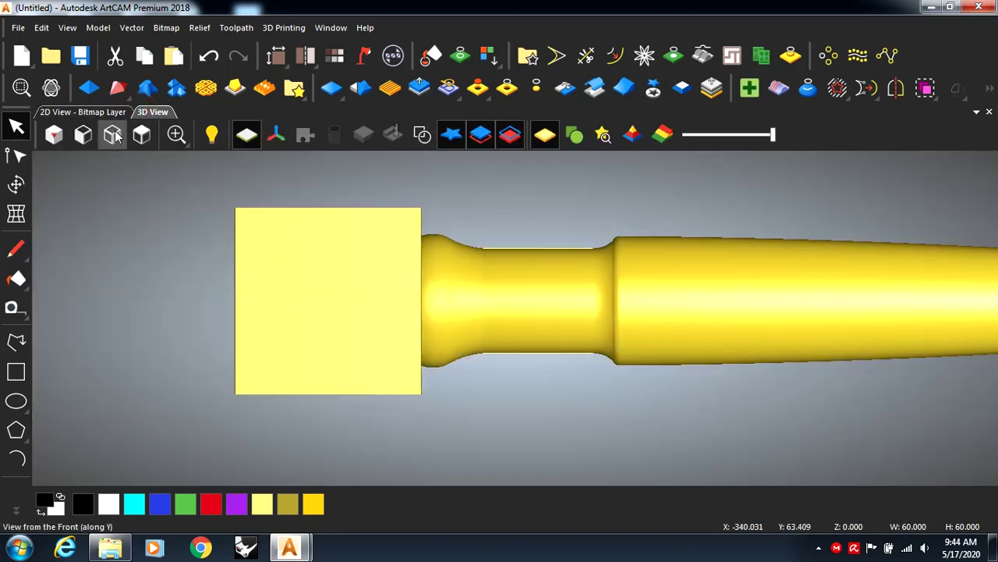
{"action": "left_click", "coordinate": [422, 134]}
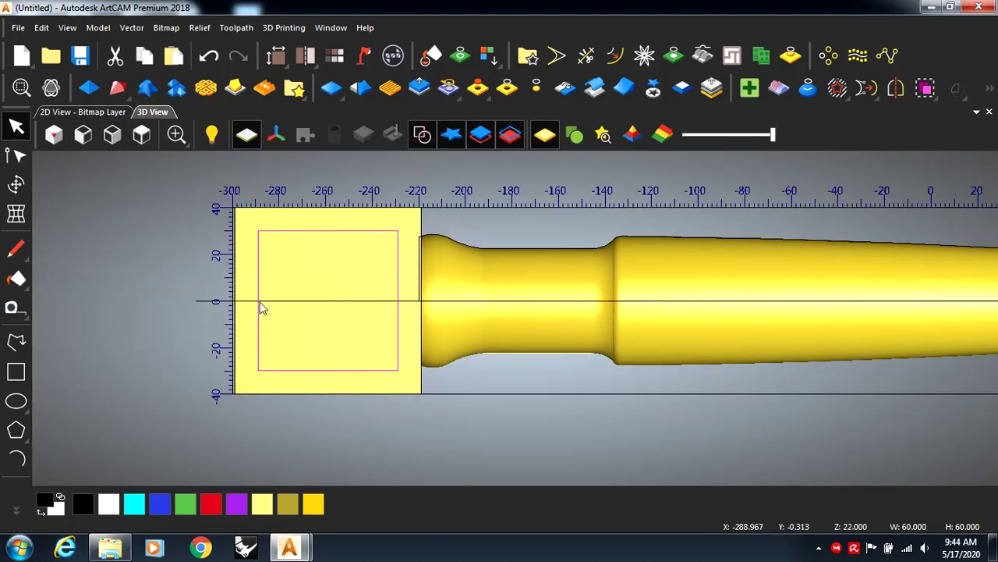
Step: Open the inset square in the Shape Editor with the Plane profile and set its start height to -10 mm
{"action": "left_click", "coordinate": [16, 155]}
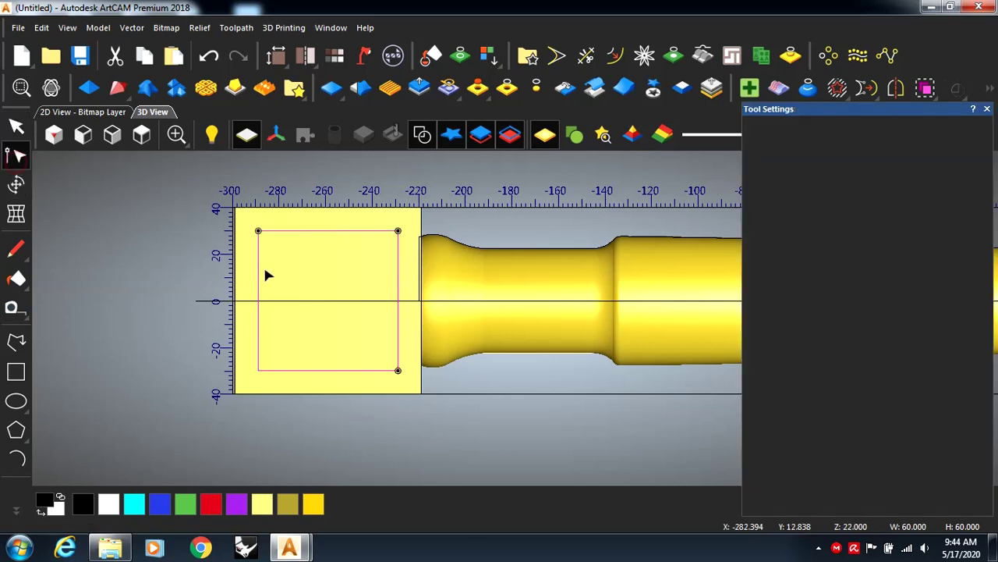
{"action": "left_click", "coordinate": [101, 93]}
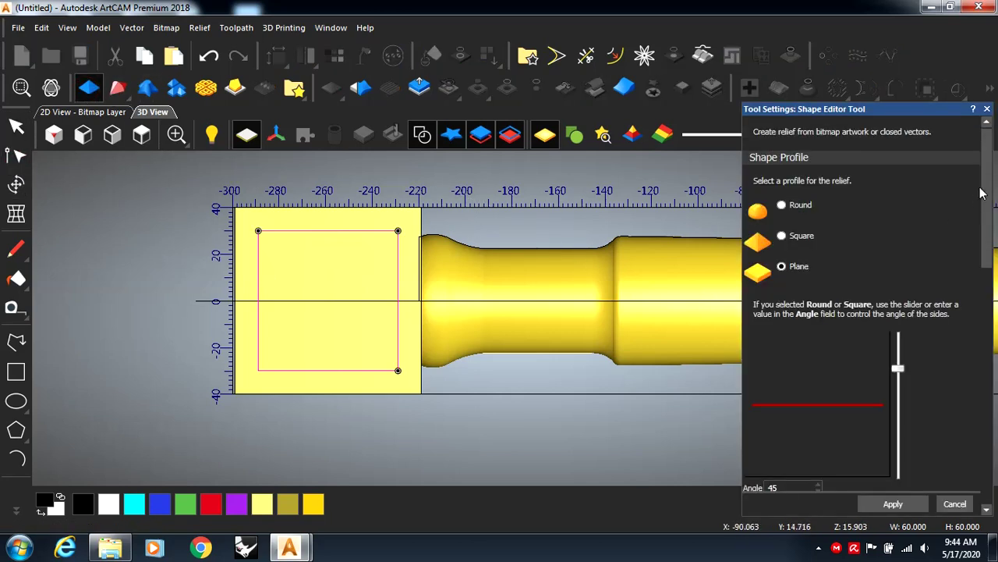
{"action": "left_click_drag", "start_coordinate": [988, 190], "coordinate": [988, 346]}
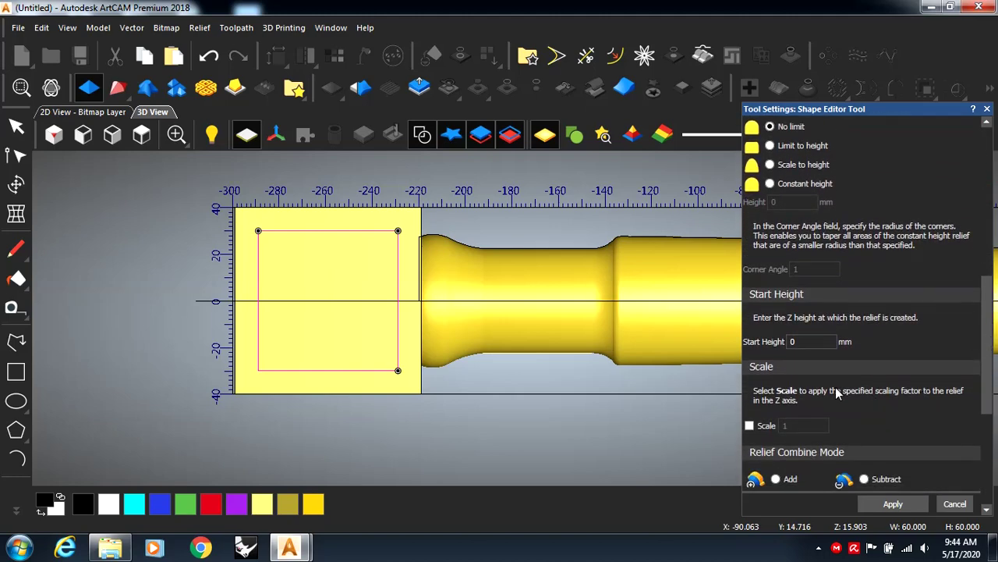
{"action": "double_click", "coordinate": [807, 341]}
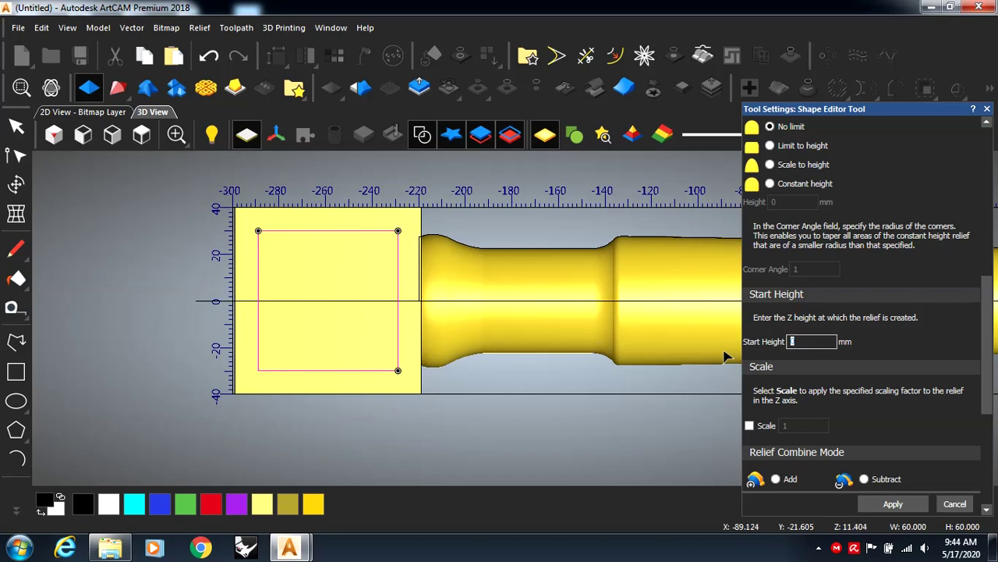
{"action": "type", "text": "-10"}
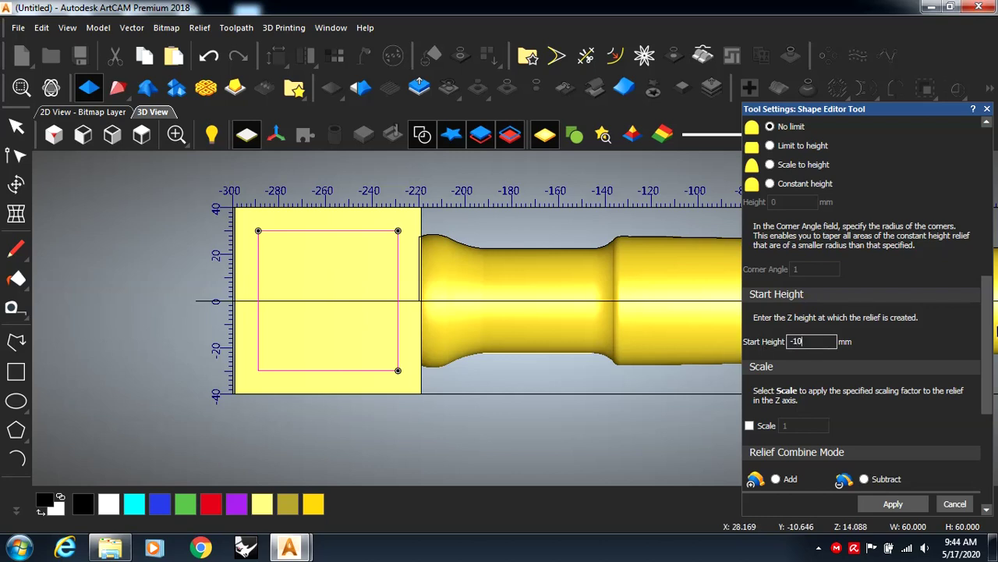
{"action": "left_click_drag", "start_coordinate": [990, 314], "coordinate": [982, 409]}
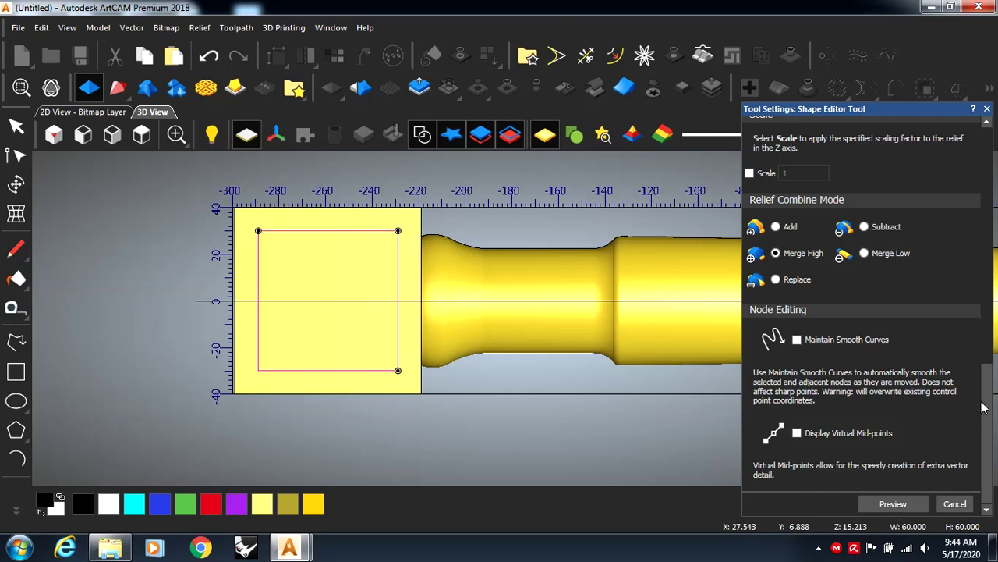
Step: Reopen the Shape Editor for the inset square, apply its plane relief with the Add combine mode, and finish shape editing
{"action": "left_click", "coordinate": [20, 161]}
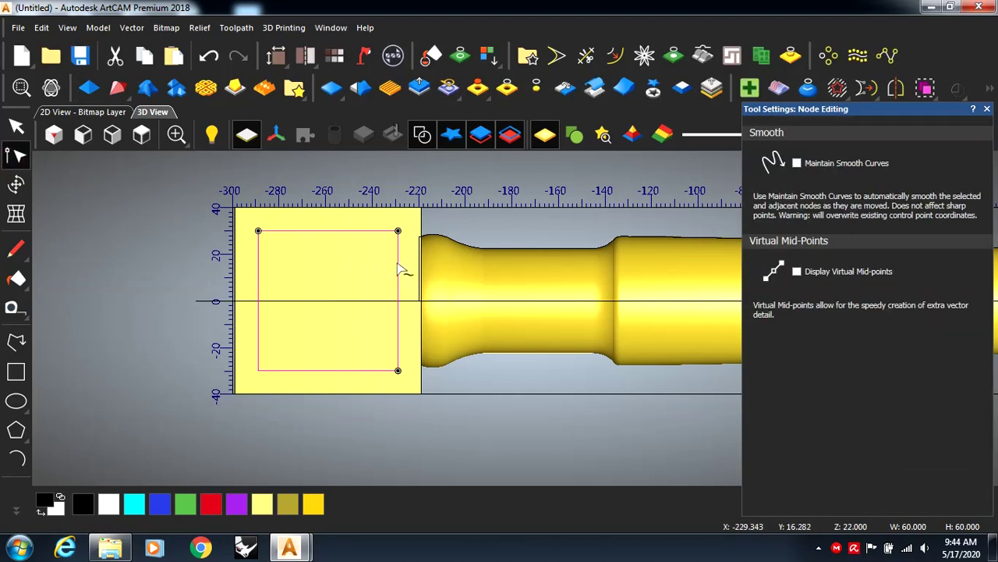
{"action": "left_click", "coordinate": [987, 109]}
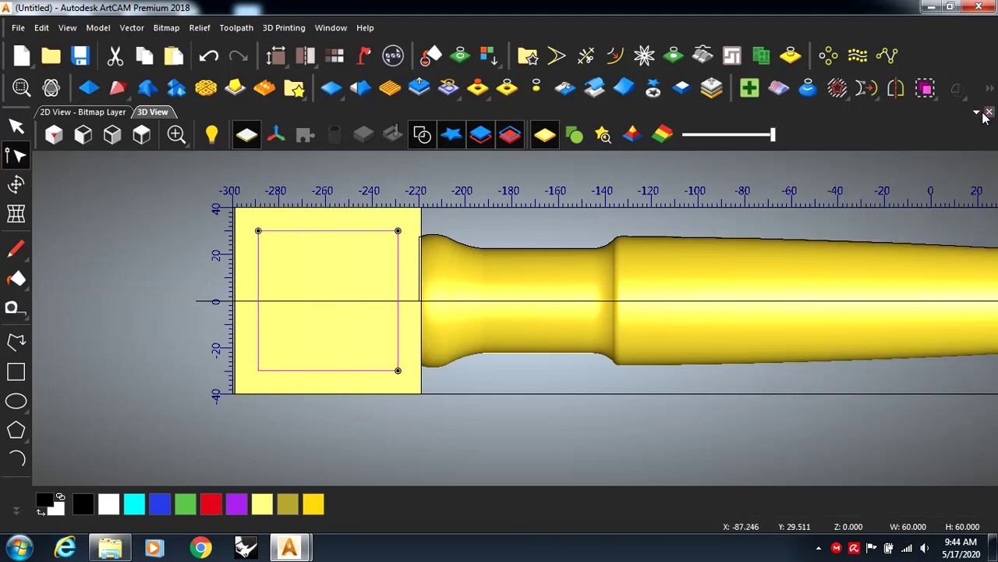
{"action": "left_click", "coordinate": [16, 155]}
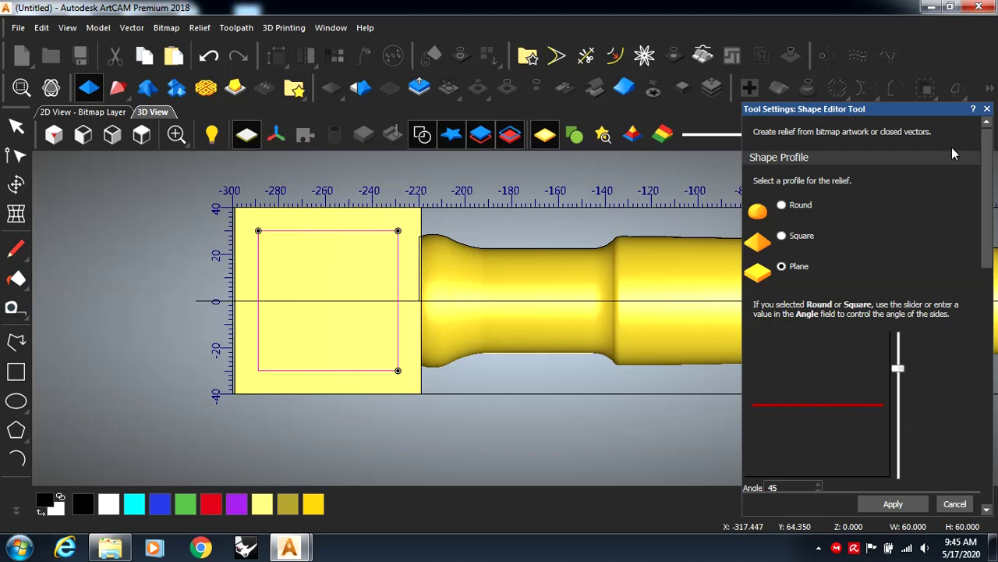
{"action": "left_click_drag", "start_coordinate": [981, 259], "coordinate": [981, 398]}
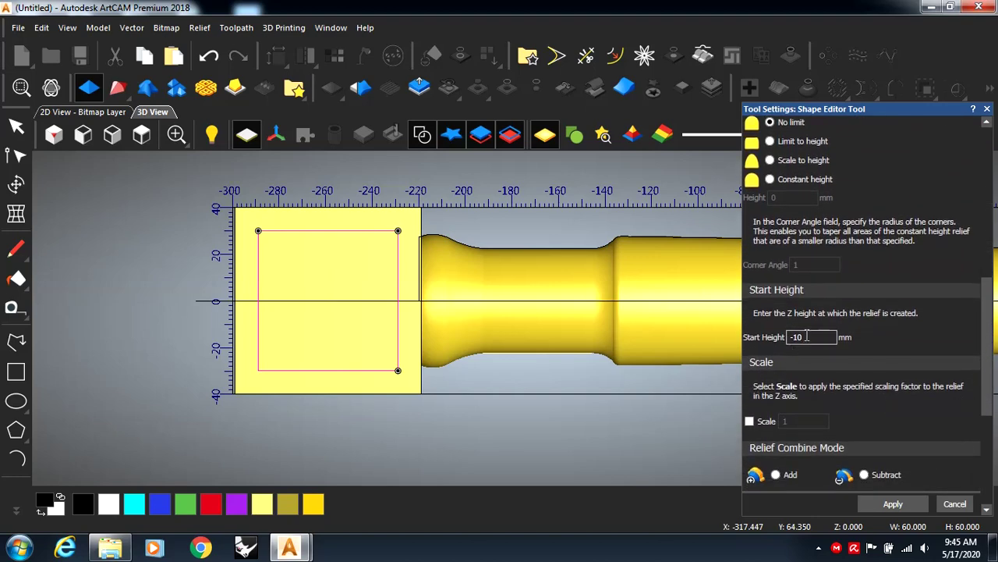
{"action": "left_click_drag", "start_coordinate": [985, 312], "coordinate": [984, 371]}
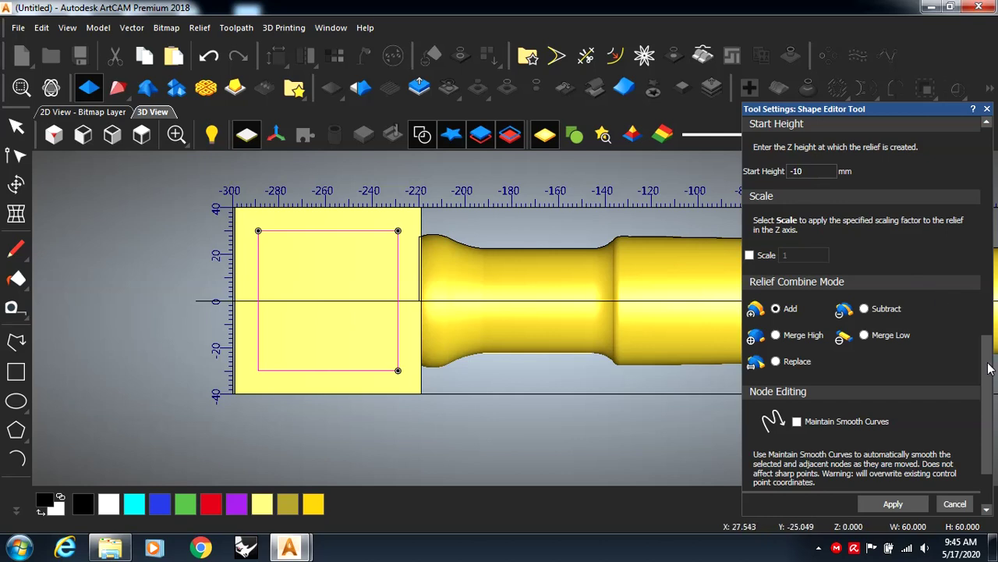
{"action": "left_click_drag", "start_coordinate": [989, 367], "coordinate": [994, 432]}
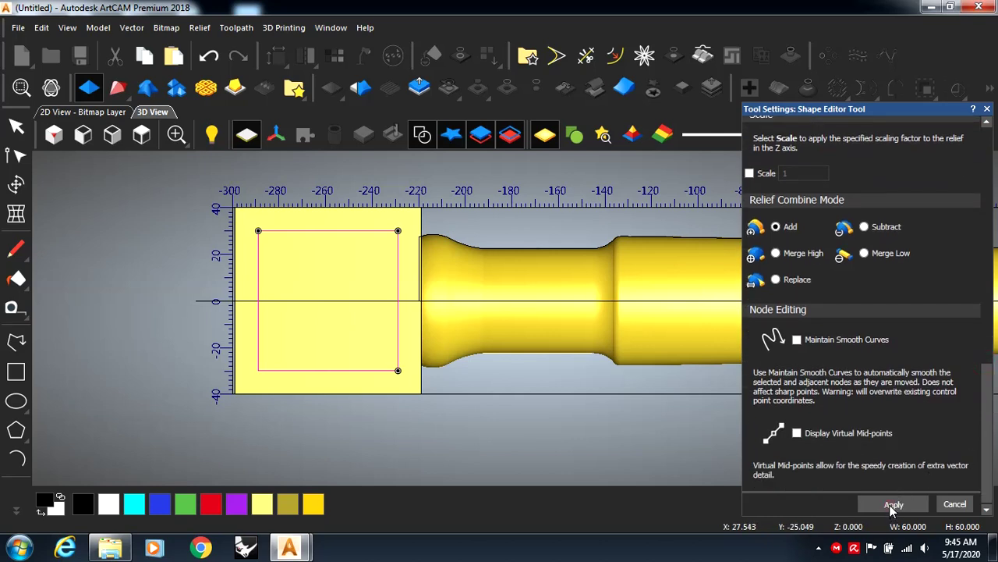
{"action": "left_click", "coordinate": [955, 504]}
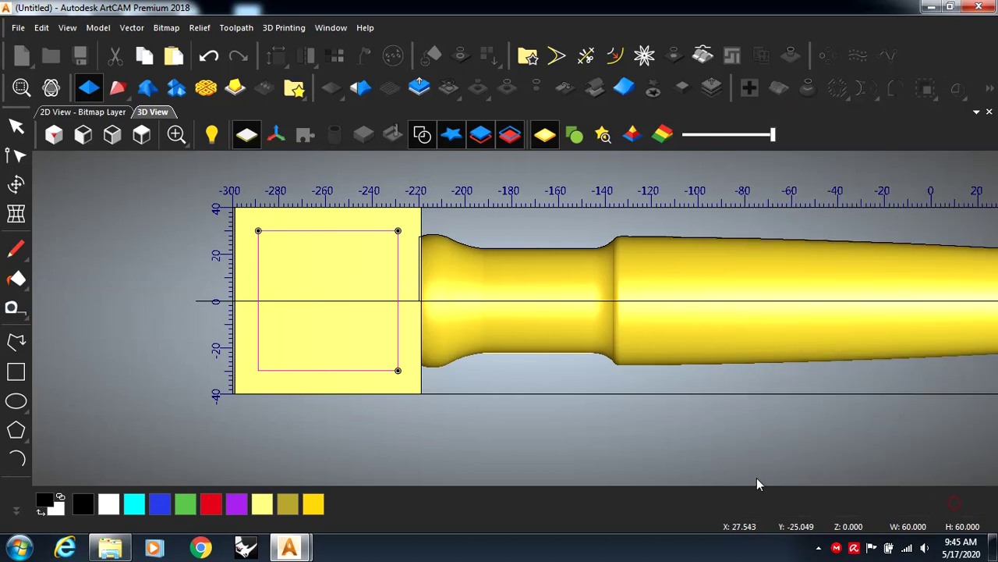
Step: Hide the vectors and examine the square recess in the end block from several angles and distances
{"action": "left_click_drag", "start_coordinate": [301, 354], "coordinate": [354, 160]}
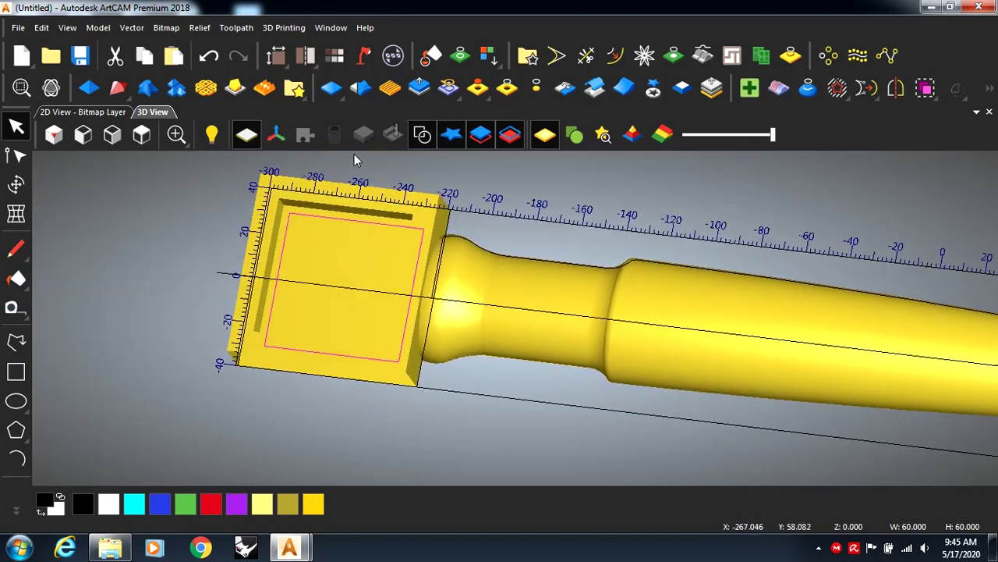
{"action": "left_click", "coordinate": [422, 134]}
{"action": "scroll", "coordinate": [323, 296], "scroll_direction": "up", "scroll_amount": 3}
{"action": "left_click_drag", "start_coordinate": [314, 313], "coordinate": [437, 348]}
{"action": "scroll", "coordinate": [437, 346], "scroll_direction": "up", "scroll_amount": 2}
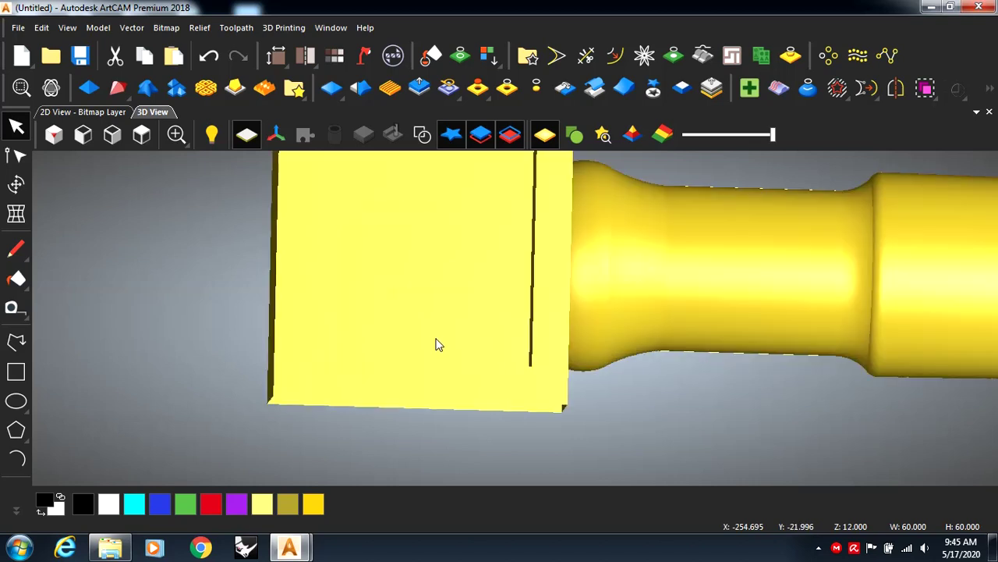
{"action": "scroll", "coordinate": [417, 352], "scroll_direction": "down", "scroll_amount": 3}
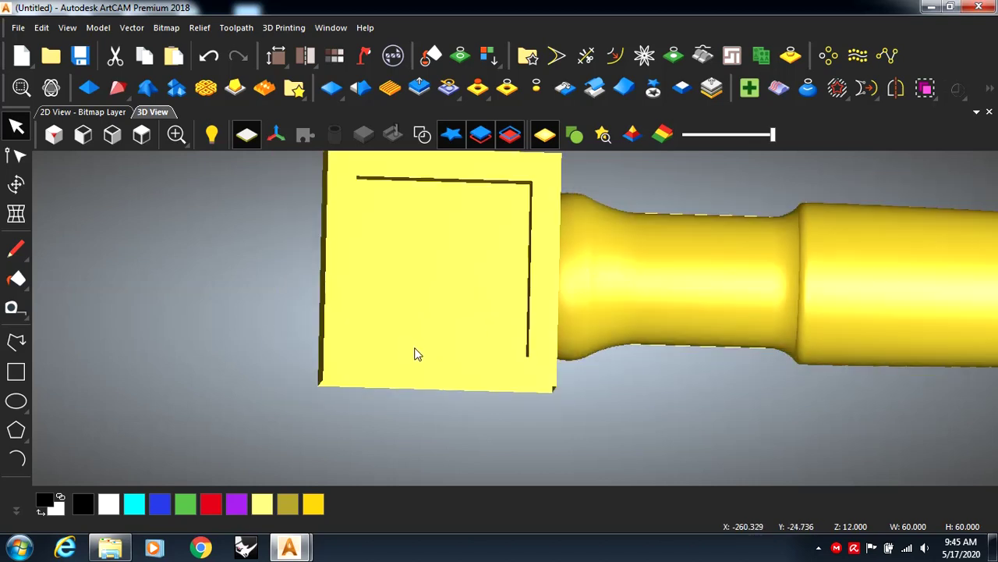
{"action": "left_click_drag", "start_coordinate": [419, 348], "coordinate": [428, 328]}
{"action": "scroll", "coordinate": [467, 306], "scroll_direction": "down", "scroll_amount": 2}
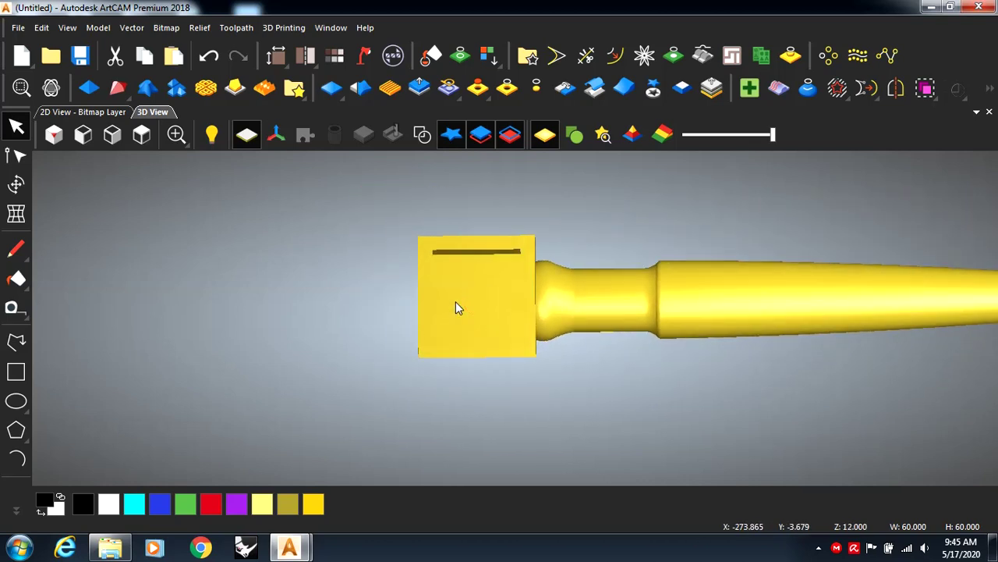
{"action": "scroll", "coordinate": [445, 304], "scroll_direction": "up", "scroll_amount": 3}
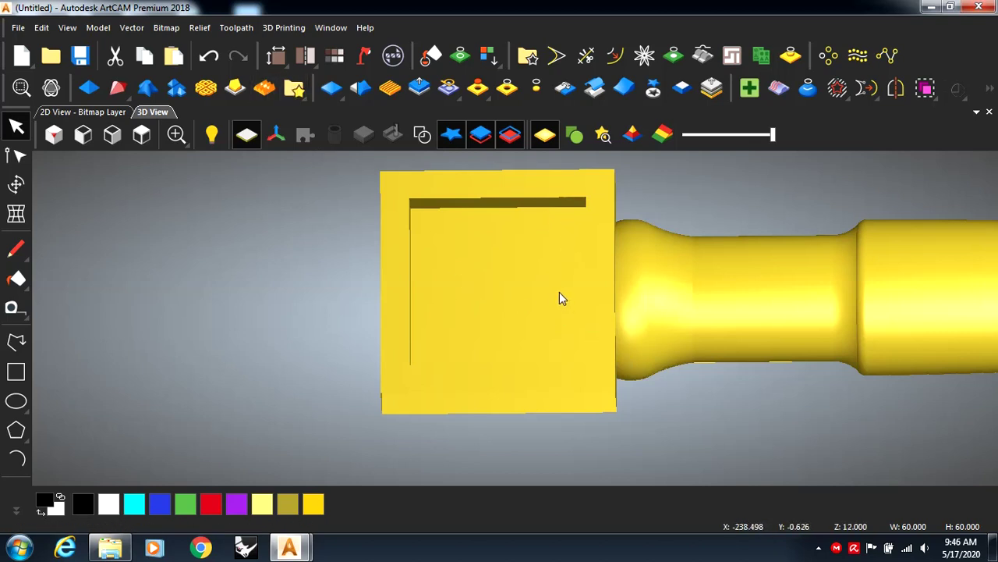
{"action": "scroll", "coordinate": [560, 295], "scroll_direction": "down", "scroll_amount": 2}
{"action": "scroll", "coordinate": [647, 316], "scroll_direction": "down", "scroll_amount": 1}
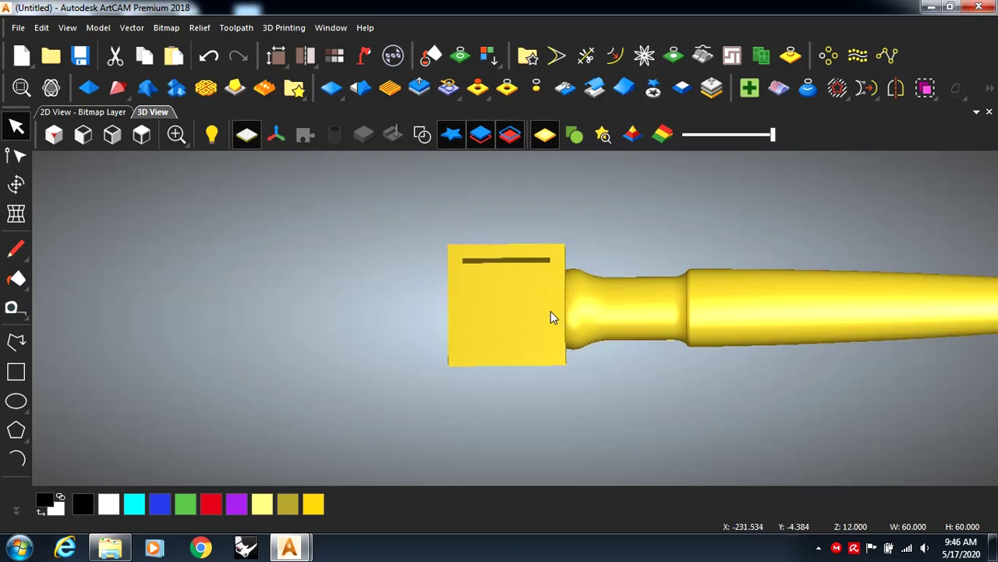
{"action": "scroll", "coordinate": [546, 311], "scroll_direction": "up", "scroll_amount": 2}
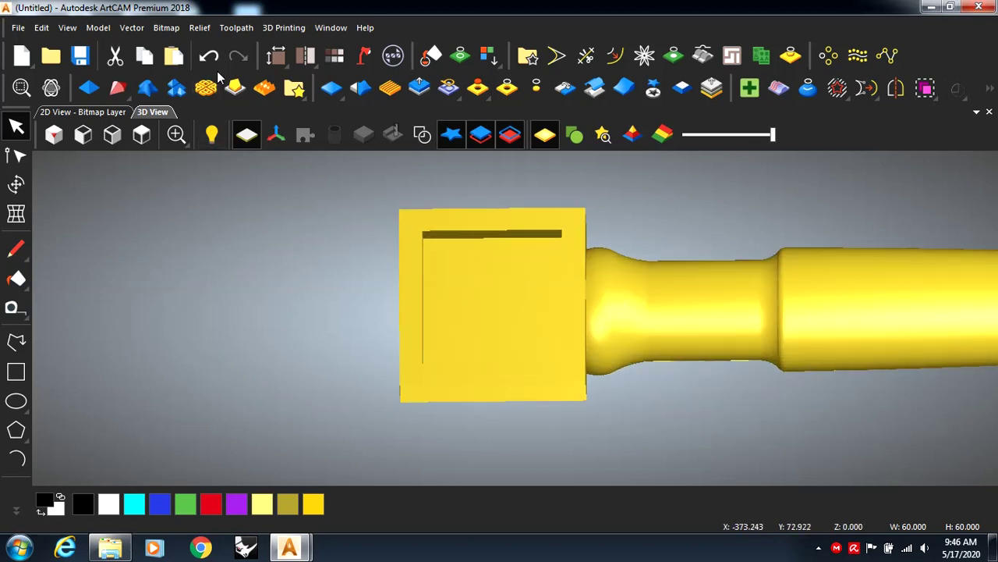
Step: Show the vectors and insert the Design5 relief from the Motifs clipart library, closing the library
{"action": "left_click", "coordinate": [300, 92]}
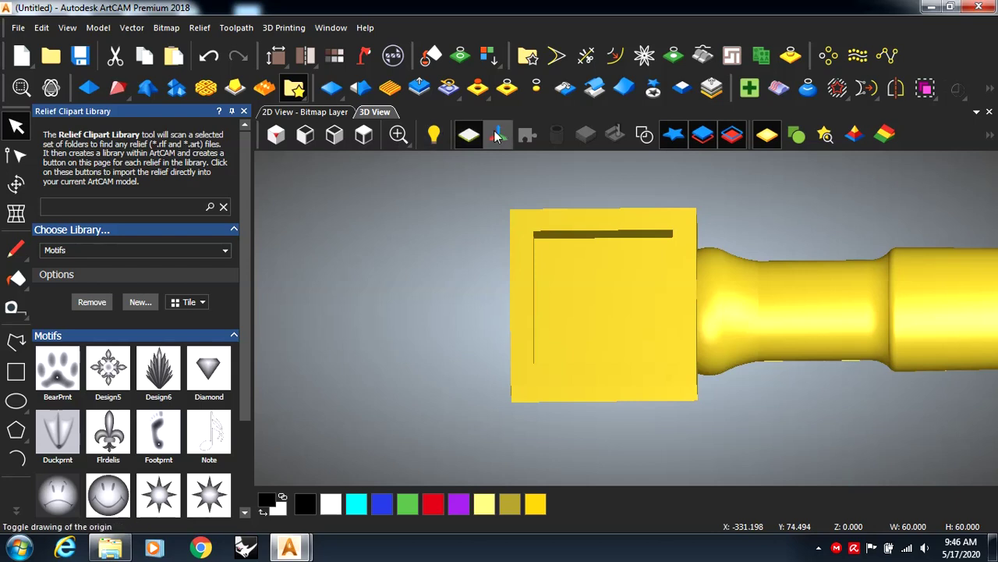
{"action": "left_click", "coordinate": [644, 138]}
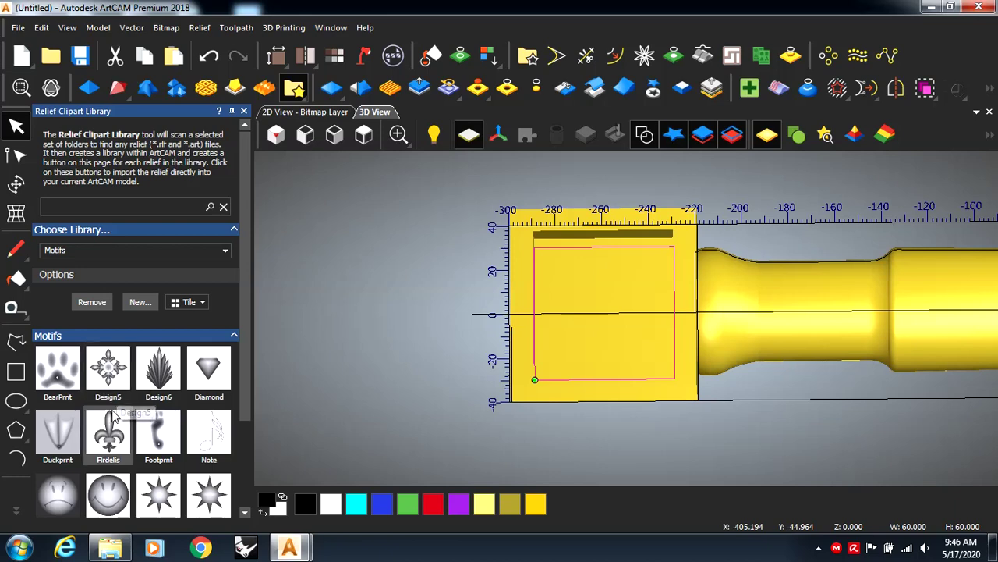
{"action": "left_click", "coordinate": [107, 376]}
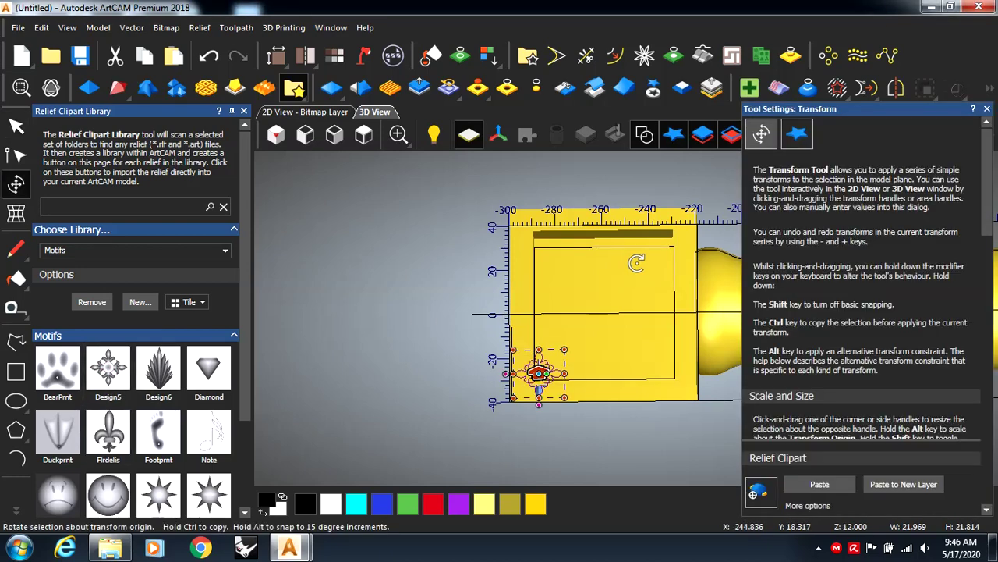
{"action": "left_click", "coordinate": [244, 111]}
{"action": "scroll", "coordinate": [407, 371], "scroll_direction": "up", "scroll_amount": 5}
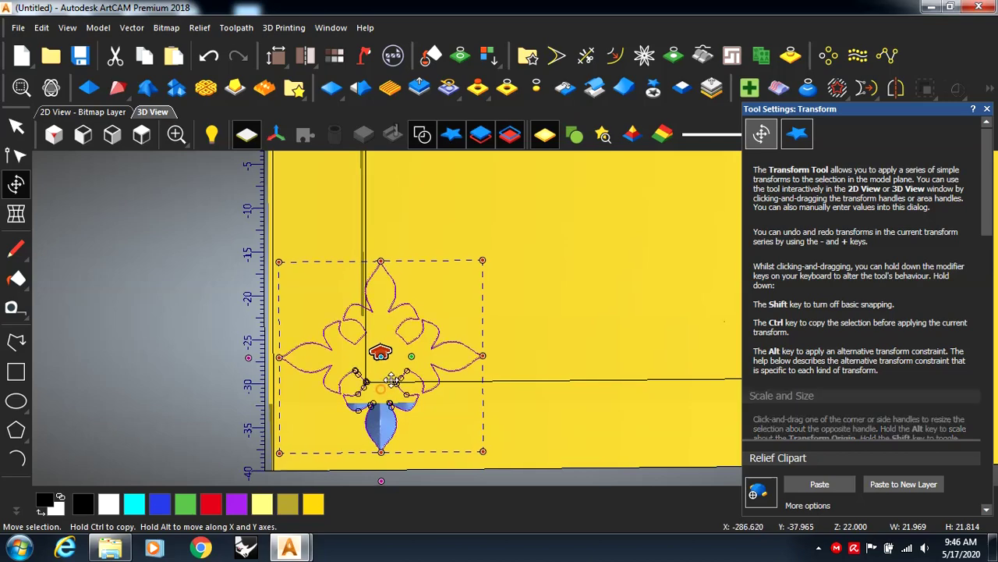
Step: Move the Design5 motif from the inset square's lower corner onto the baluster's centre line inside the square
{"action": "left_click_drag", "start_coordinate": [384, 390], "coordinate": [570, 211]}
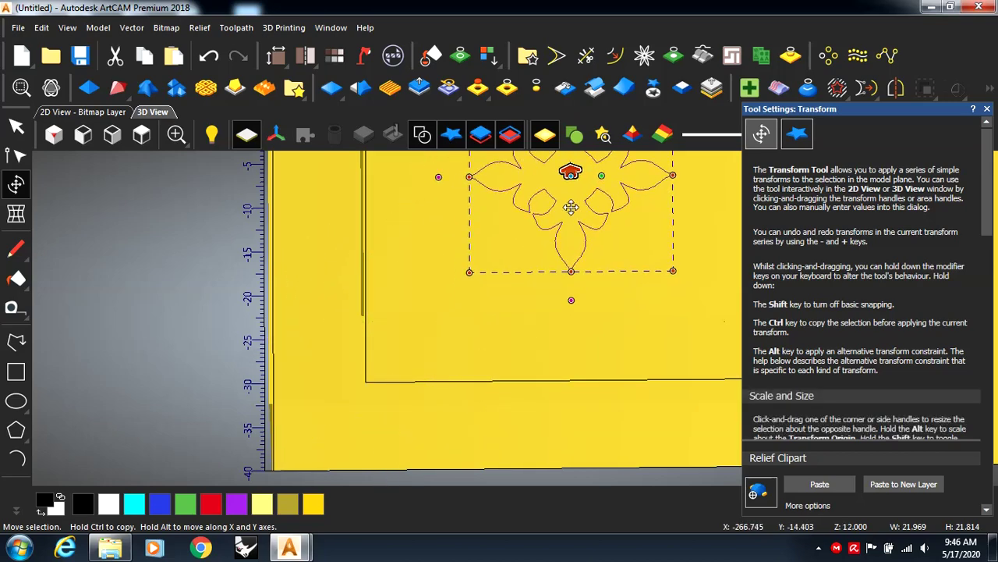
{"action": "scroll", "coordinate": [565, 280], "scroll_direction": "down", "scroll_amount": 3}
{"action": "scroll", "coordinate": [565, 278], "scroll_direction": "up", "scroll_amount": 1}
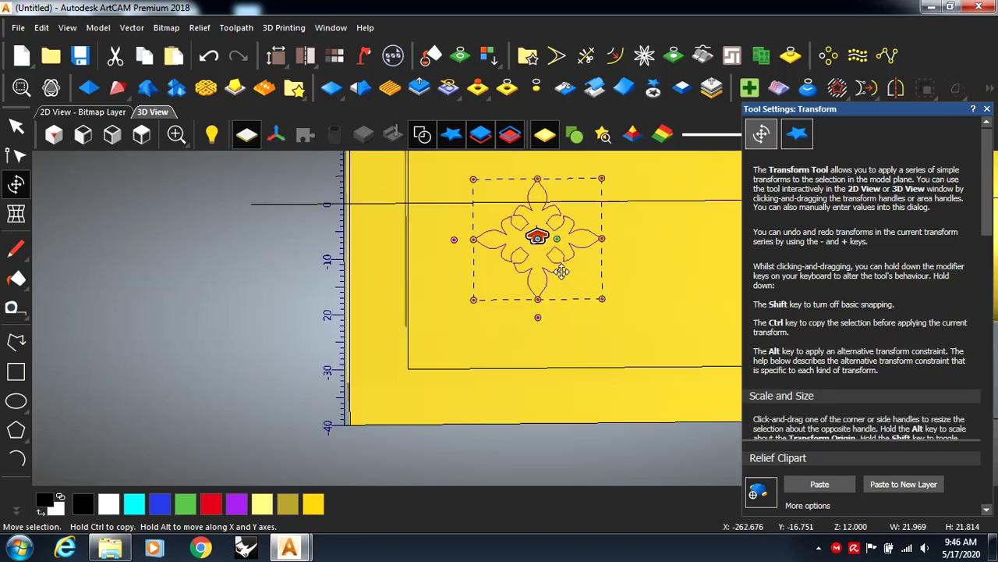
{"action": "left_click_drag", "start_coordinate": [564, 241], "coordinate": [608, 197]}
{"action": "scroll", "coordinate": [605, 205], "scroll_direction": "down", "scroll_amount": 2}
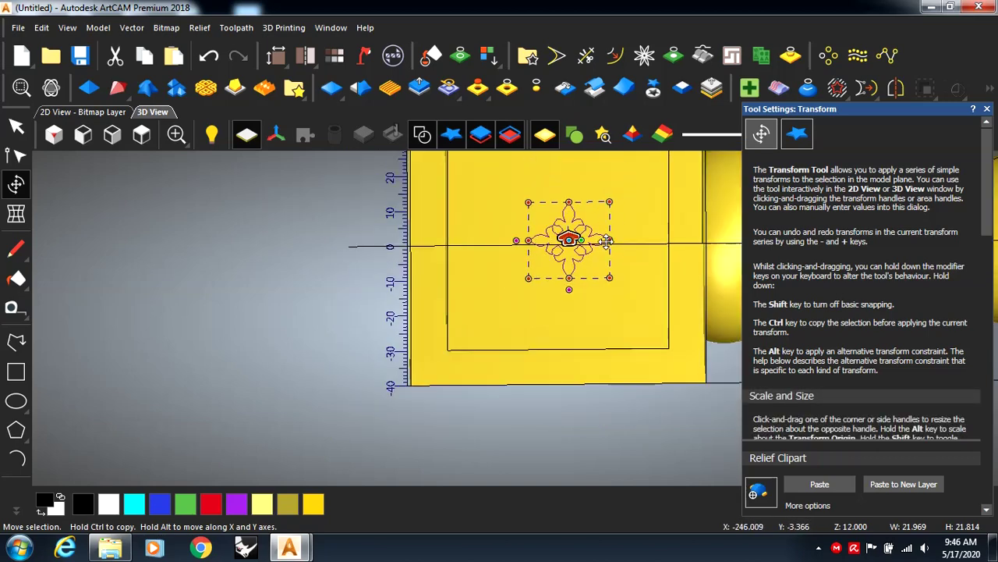
Step: Stretch the Design5 motif outward on all four sides towards the edges of the inset square
{"action": "left_click_drag", "start_coordinate": [612, 240], "coordinate": [668, 240]}
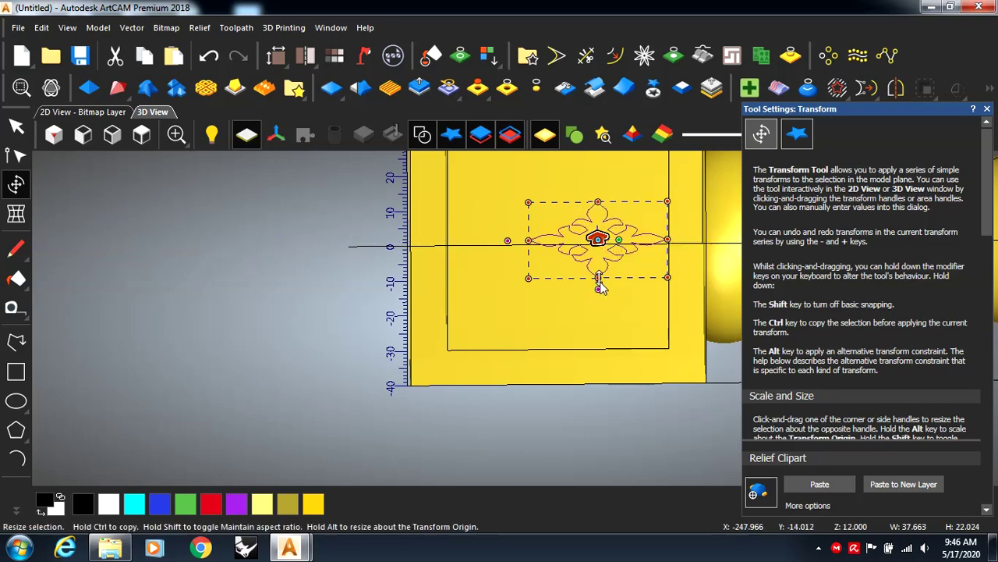
{"action": "left_click_drag", "start_coordinate": [600, 284], "coordinate": [599, 347]}
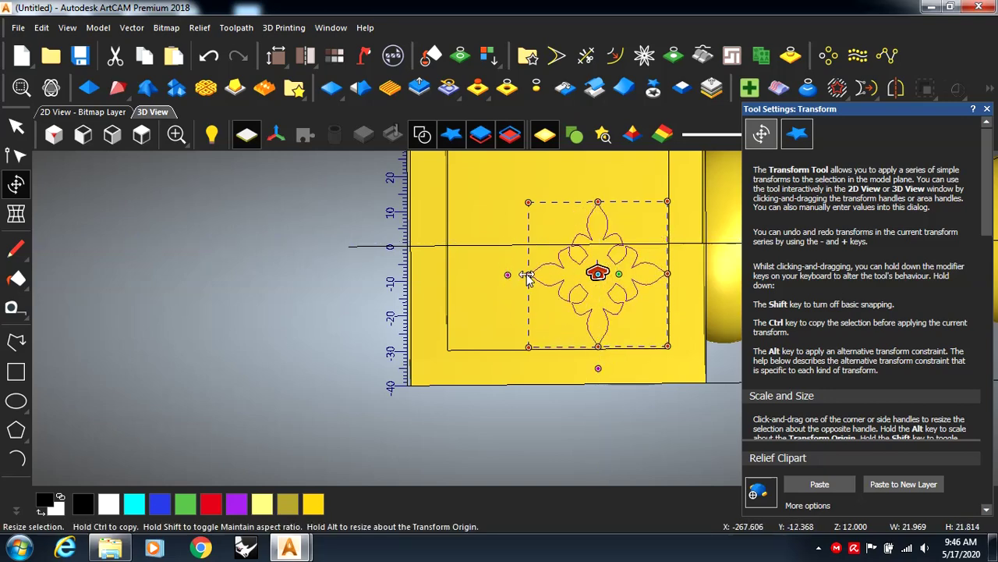
{"action": "left_click_drag", "start_coordinate": [529, 274], "coordinate": [466, 273]}
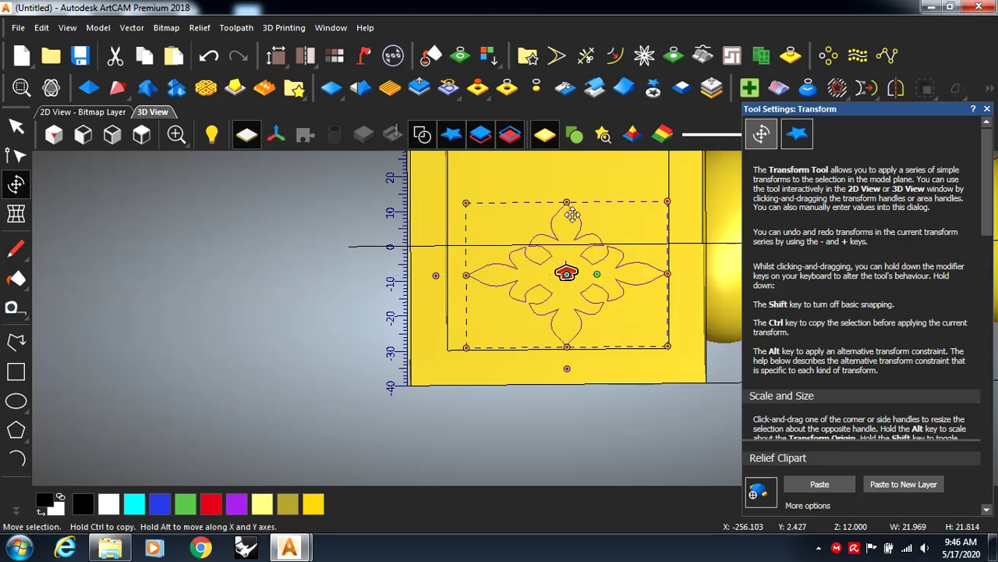
{"action": "left_click_drag", "start_coordinate": [567, 202], "coordinate": [555, 114]}
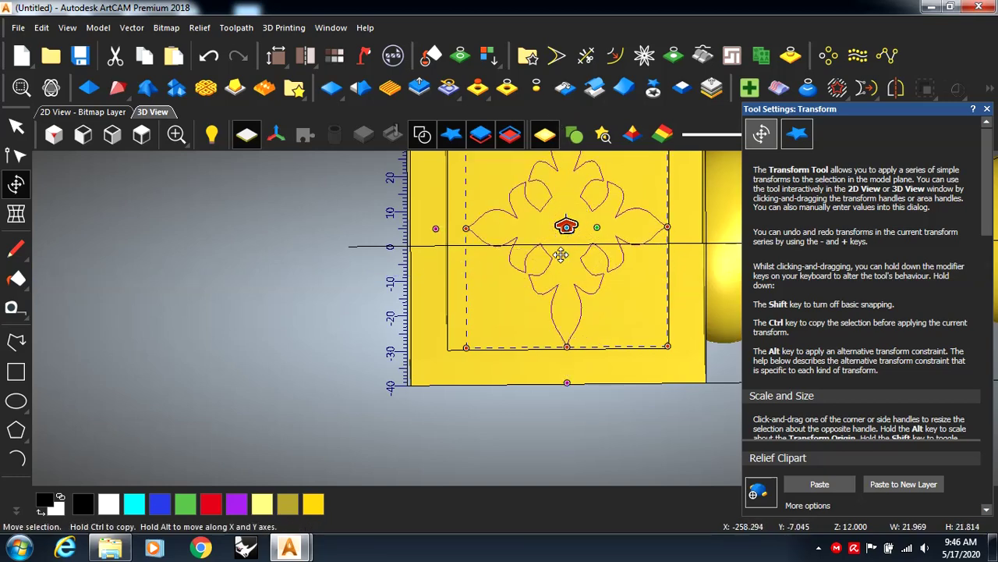
Step: Reposition the enlarged motif so its upper tip meets the inset square's top edge
{"action": "left_click_drag", "start_coordinate": [561, 255], "coordinate": [560, 220]}
{"action": "scroll", "coordinate": [561, 222], "scroll_direction": "down", "scroll_amount": 3}
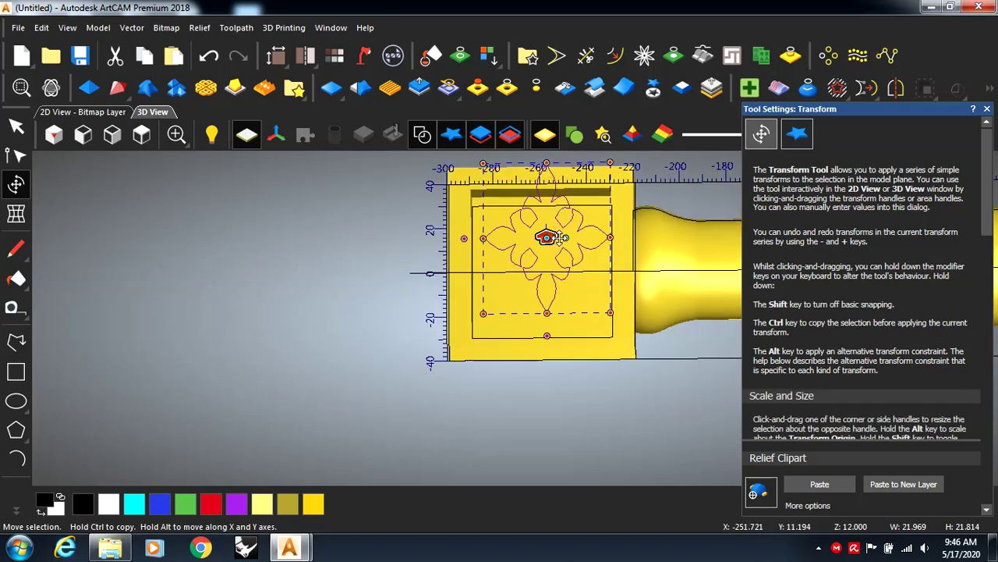
{"action": "scroll", "coordinate": [552, 236], "scroll_direction": "up", "scroll_amount": 1}
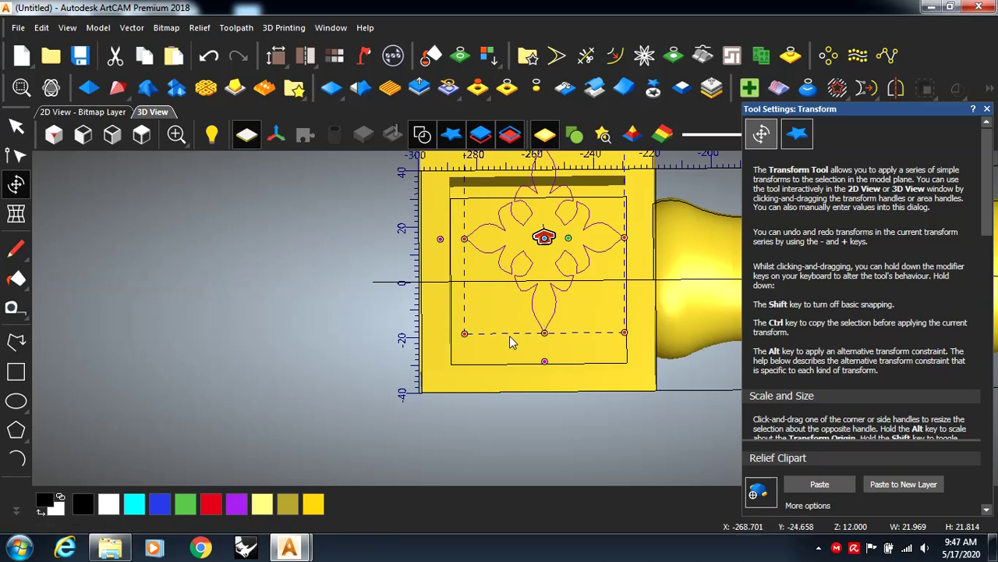
{"action": "left_click_drag", "start_coordinate": [531, 262], "coordinate": [522, 309]}
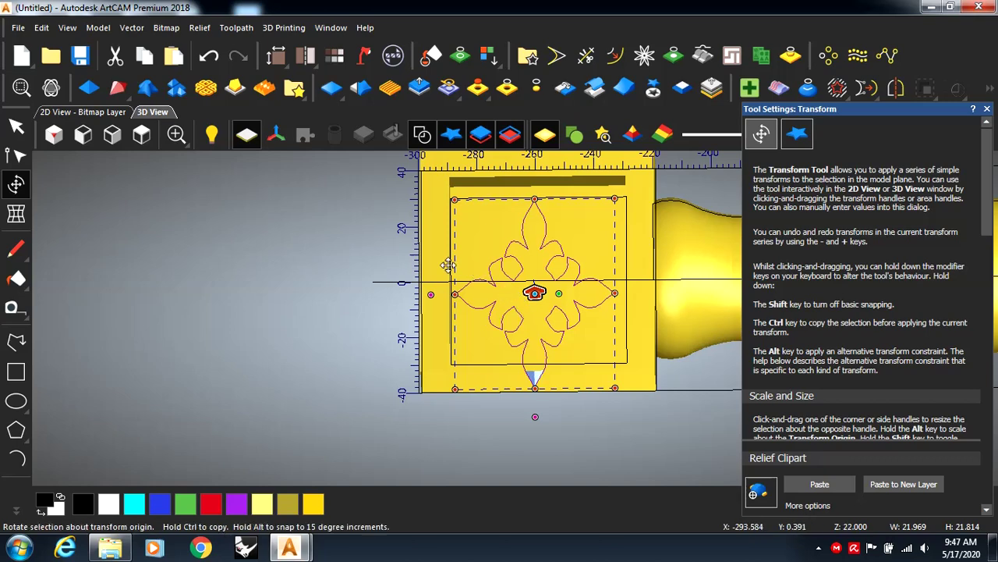
Step: In the 2D view, move the motif up to the square's lower edge and shorten it to fit the square's height
{"action": "left_click", "coordinate": [117, 113]}
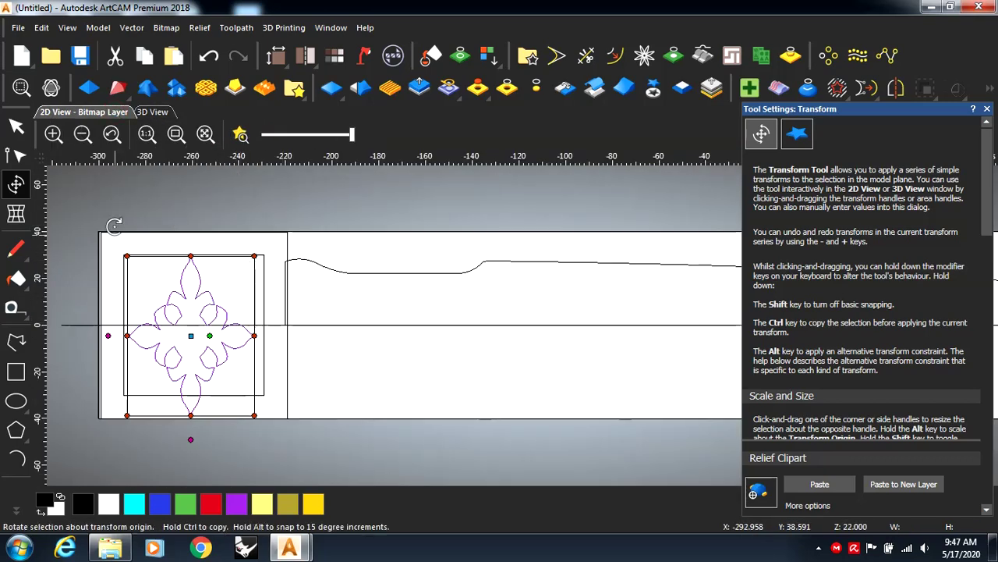
{"action": "scroll", "coordinate": [194, 339], "scroll_direction": "up", "scroll_amount": 3}
{"action": "scroll", "coordinate": [199, 338], "scroll_direction": "down", "scroll_amount": 2}
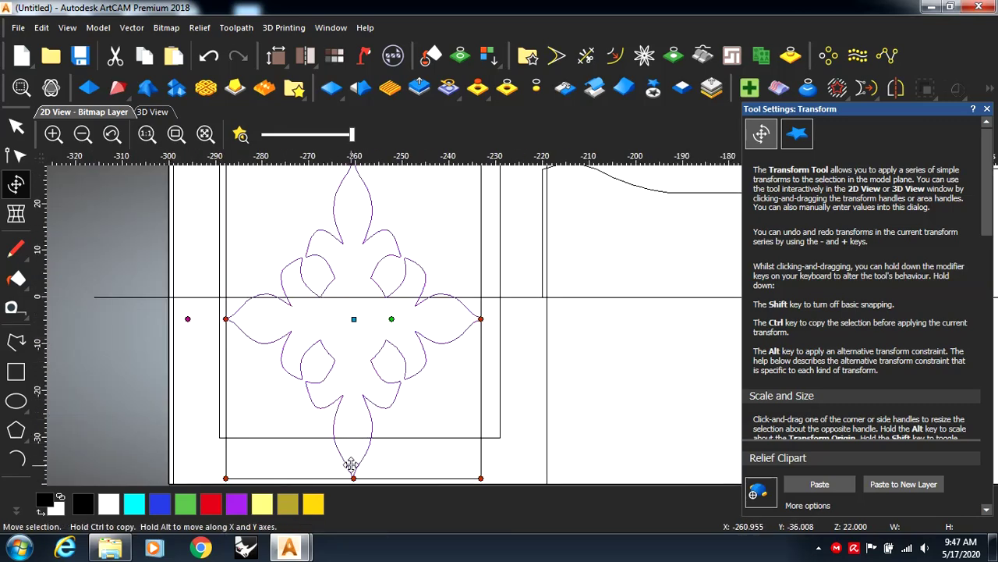
{"action": "left_click_drag", "start_coordinate": [351, 474], "coordinate": [356, 438]}
{"action": "scroll", "coordinate": [356, 438], "scroll_direction": "down", "scroll_amount": 2}
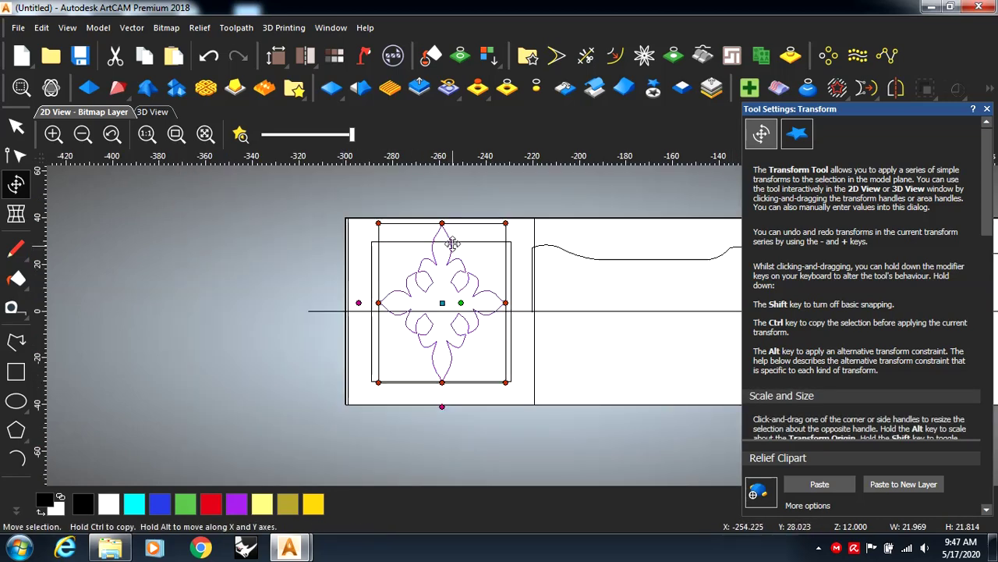
{"action": "left_click_drag", "start_coordinate": [440, 225], "coordinate": [438, 243]}
{"action": "scroll", "coordinate": [423, 305], "scroll_direction": "up", "scroll_amount": 2}
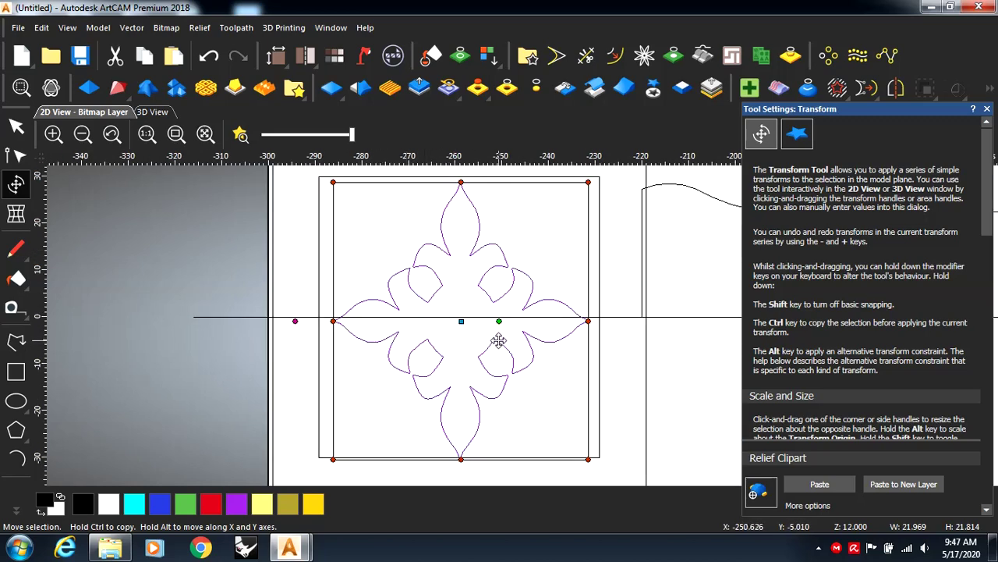
Step: Rotate the motif so its petals point at the square's corners and stretch it diagonally towards them
{"action": "mouse_move", "coordinate": [497, 320]}
{"action": "left_mouse_down"}
{"action": "mouse_move", "coordinate": [512, 292]}
{"action": "mouse_move", "coordinate": [502, 264]}
{"action": "left_mouse_up"}
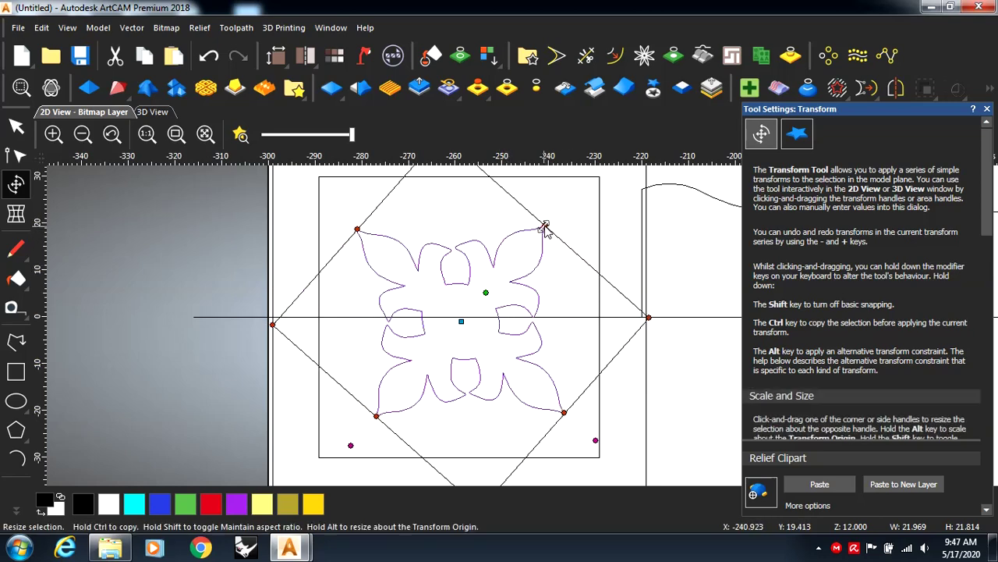
{"action": "left_click_drag", "start_coordinate": [546, 226], "coordinate": [575, 194]}
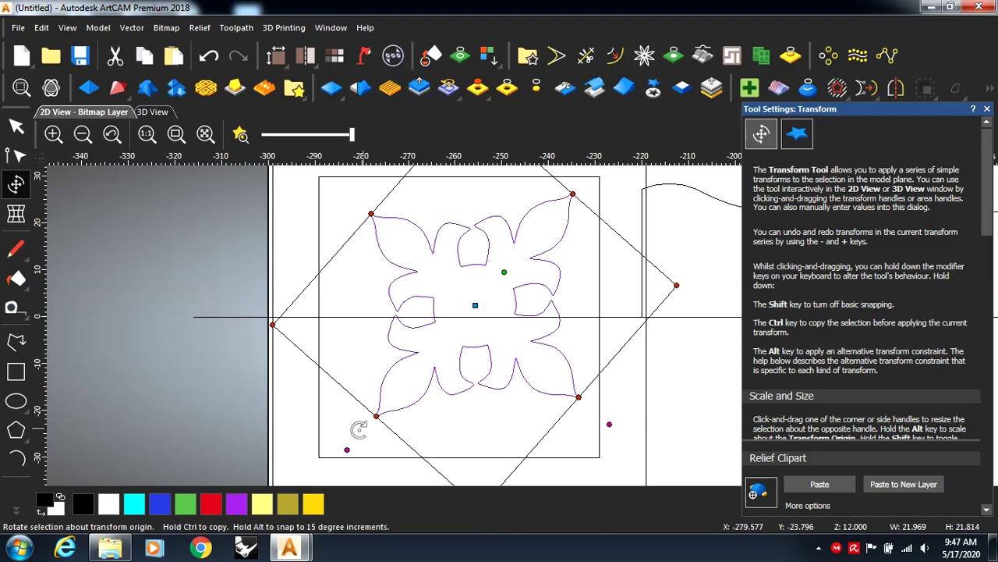
{"action": "left_click_drag", "start_coordinate": [375, 416], "coordinate": [360, 436]}
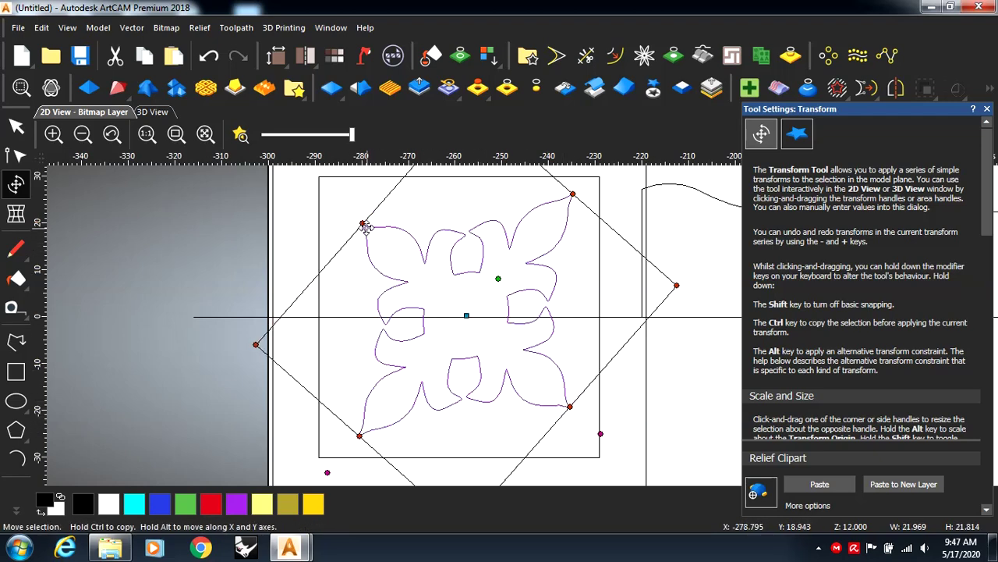
{"action": "left_click_drag", "start_coordinate": [362, 224], "coordinate": [340, 203]}
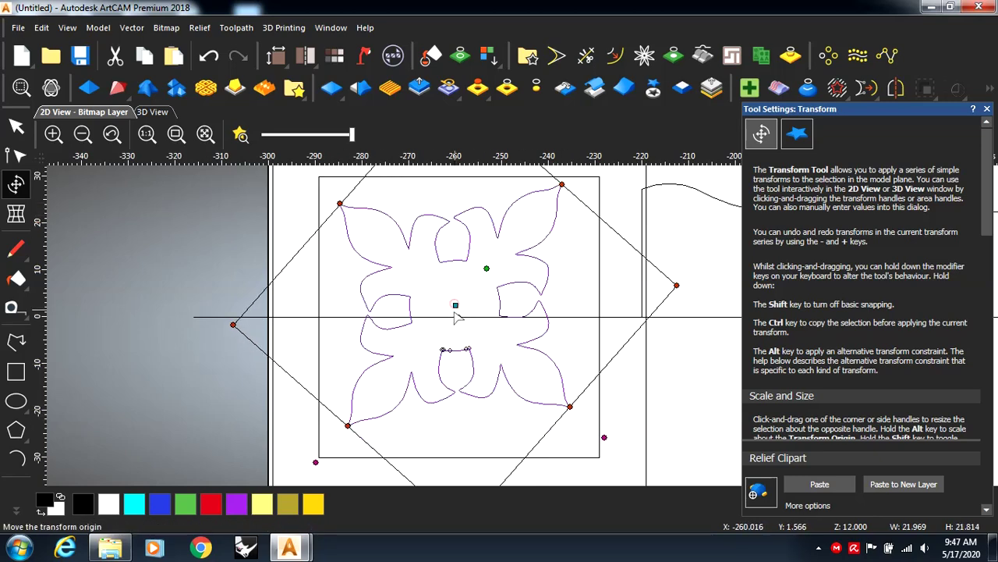
Step: Centre the motif in the inset square and fine-tune its rotation and lower corner until its petals line up with the square
{"action": "left_click_drag", "start_coordinate": [482, 304], "coordinate": [485, 315]}
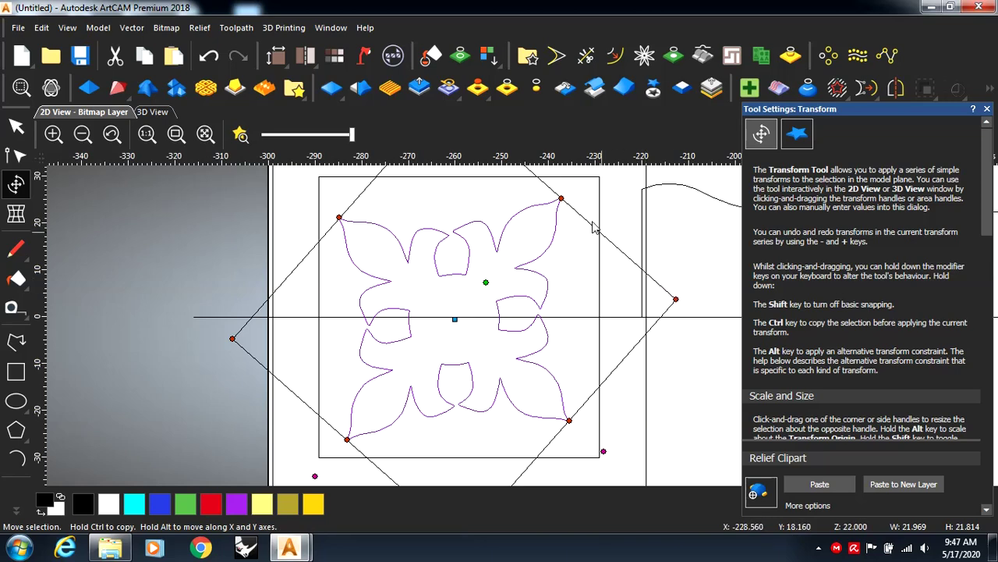
{"action": "scroll", "coordinate": [430, 415], "scroll_direction": "down", "scroll_amount": 2}
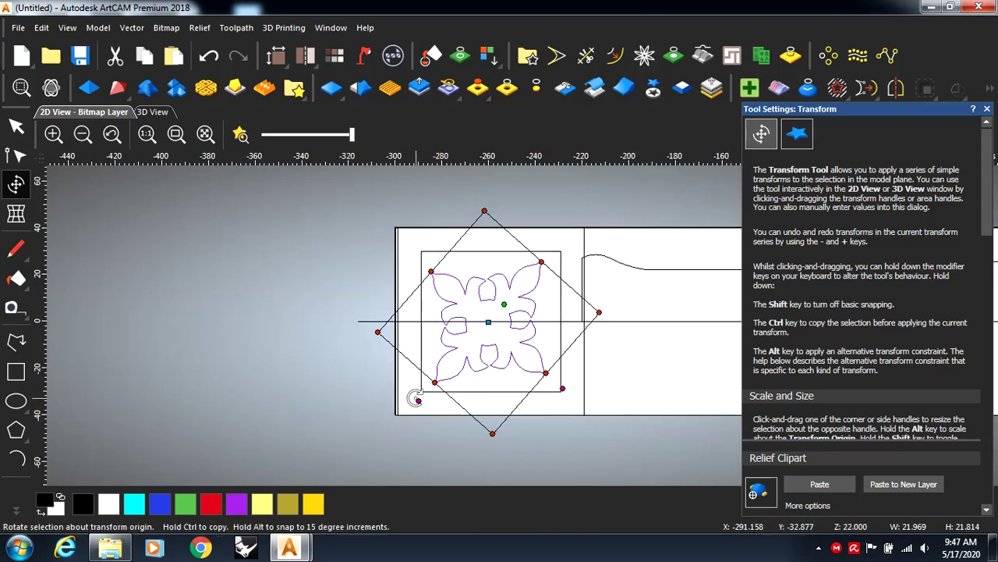
{"action": "scroll", "coordinate": [418, 400], "scroll_direction": "up", "scroll_amount": 2}
{"action": "left_click_drag", "start_coordinate": [416, 404], "coordinate": [412, 398]}
{"action": "scroll", "coordinate": [531, 320], "scroll_direction": "down", "scroll_amount": 3}
{"action": "scroll", "coordinate": [537, 331], "scroll_direction": "up", "scroll_amount": 3}
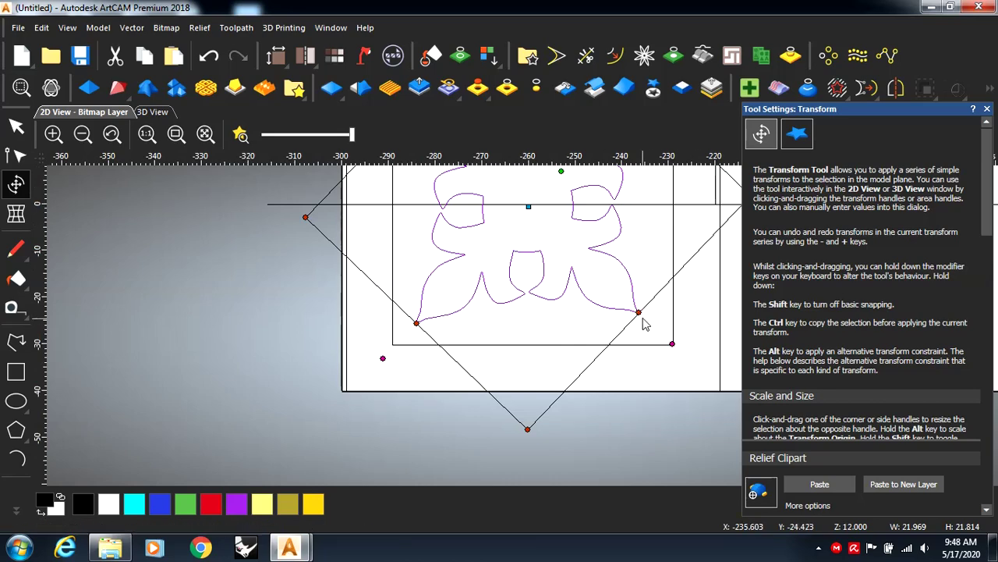
{"action": "left_click_drag", "start_coordinate": [640, 314], "coordinate": [648, 323]}
{"action": "scroll", "coordinate": [637, 318], "scroll_direction": "down", "scroll_amount": 2}
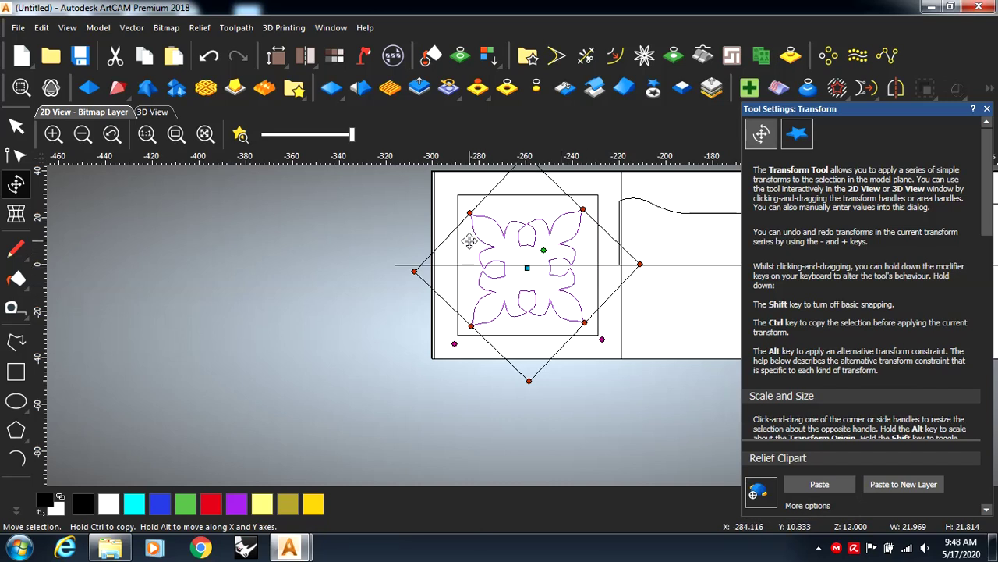
{"action": "left_click_drag", "start_coordinate": [603, 339], "coordinate": [600, 342]}
{"action": "left_click", "coordinate": [603, 350]}
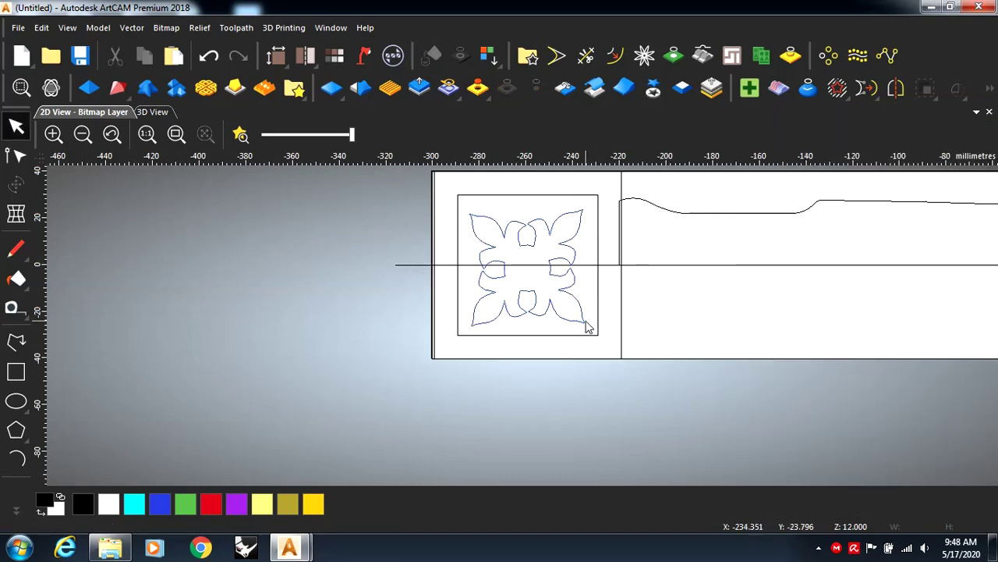
Step: Reselect the motif for transforming and nudge it up onto the baluster's horizontal centre line
{"action": "left_click", "coordinate": [586, 322]}
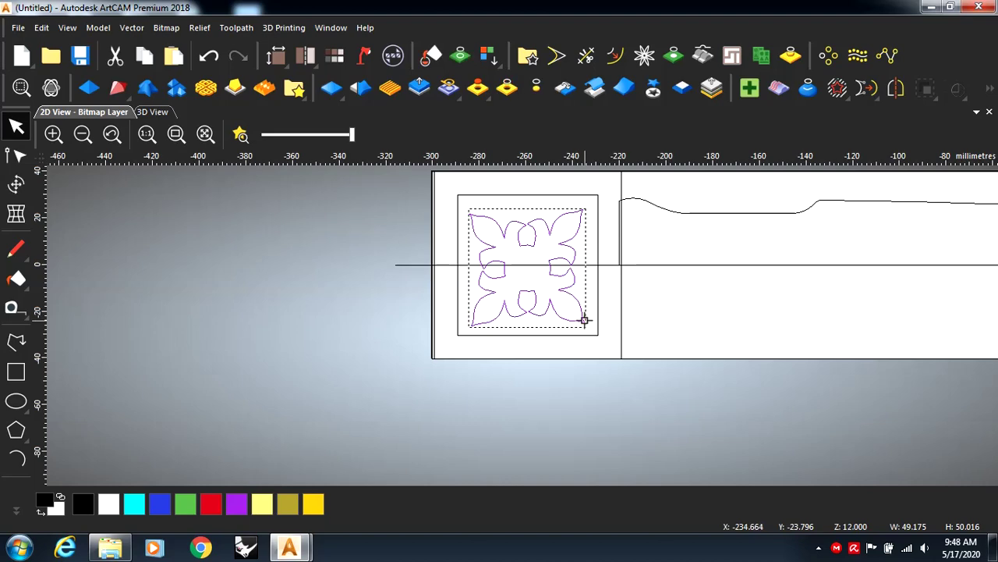
{"action": "left_click", "coordinate": [16, 185]}
{"action": "scroll", "coordinate": [529, 287], "scroll_direction": "up", "scroll_amount": 2}
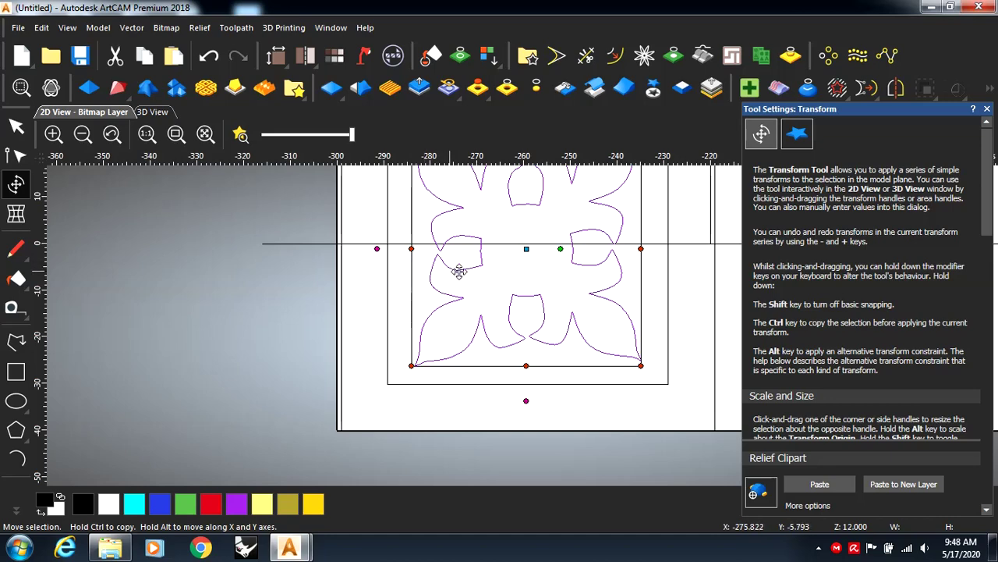
{"action": "key", "text": "Up"}
{"action": "key", "text": "Up"}
{"action": "key", "text": "Up"}
{"action": "key", "text": "Up"}
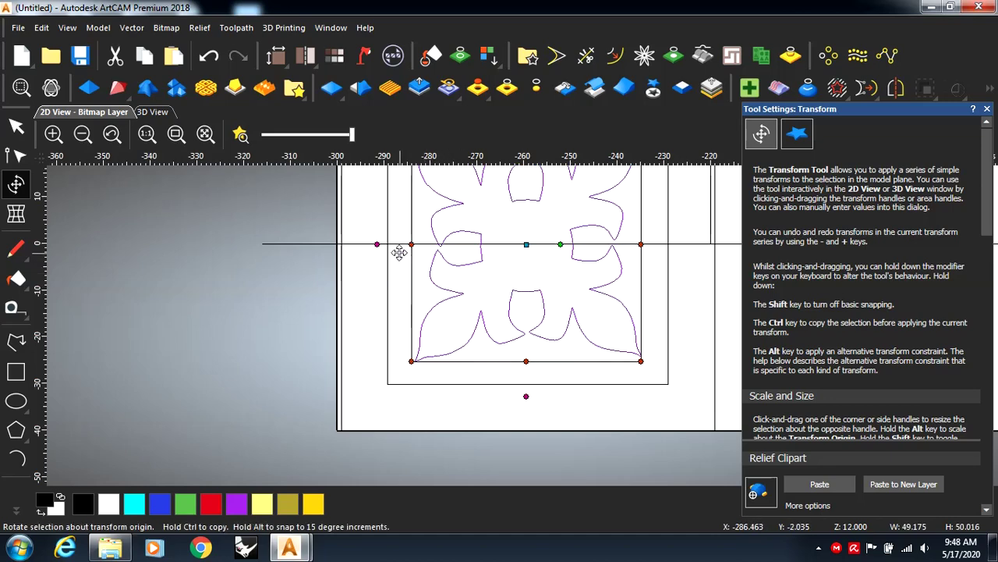
{"action": "scroll", "coordinate": [522, 323], "scroll_direction": "down", "scroll_amount": 5}
{"action": "scroll", "coordinate": [541, 305], "scroll_direction": "up", "scroll_amount": 2}
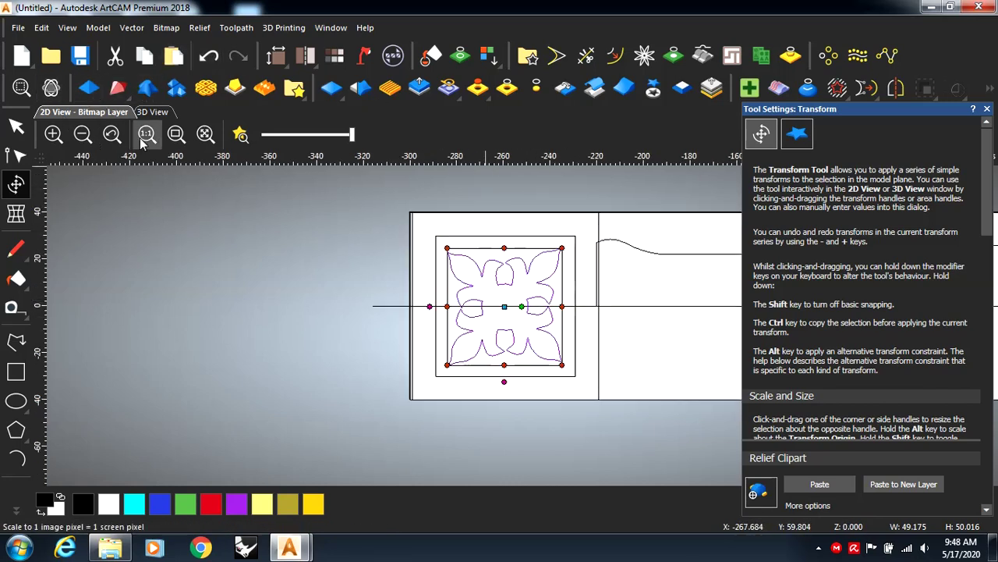
Step: In the 3D view, paste the motif into the relief with the Add combine mode and a 10 mm flush height from the Relief Zero Plane
{"action": "left_click", "coordinate": [153, 112]}
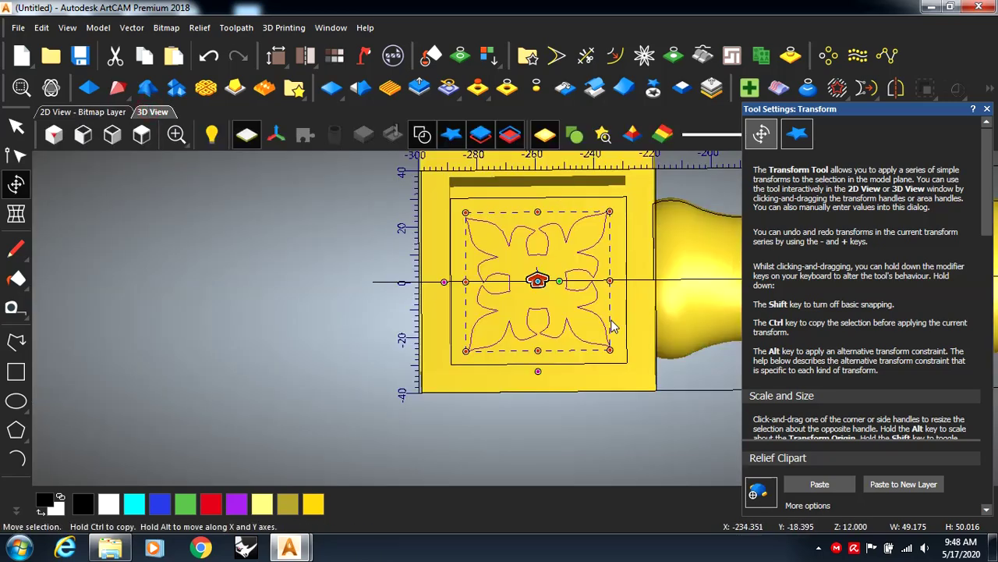
{"action": "left_click", "coordinate": [811, 137]}
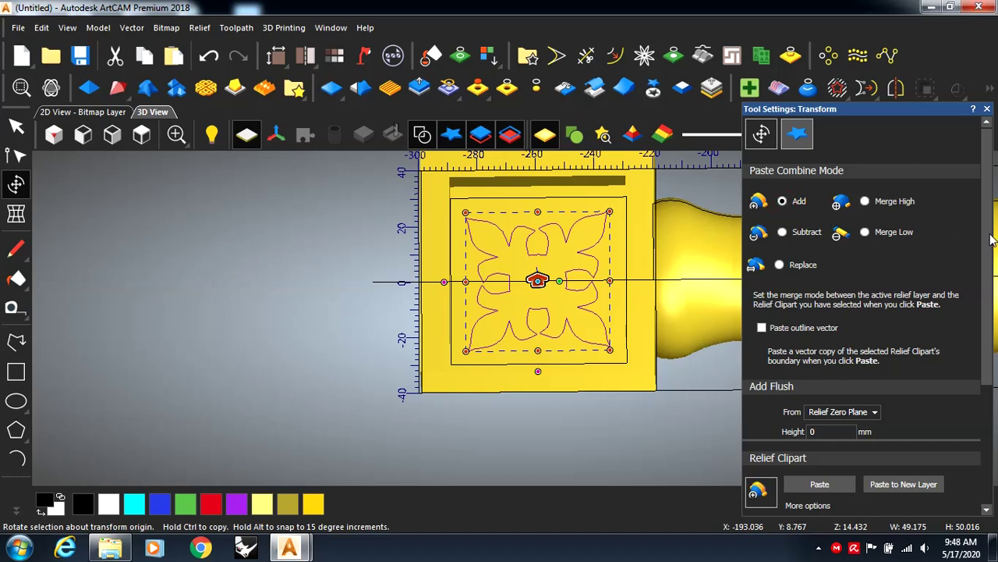
{"action": "left_click_drag", "start_coordinate": [993, 239], "coordinate": [980, 378]}
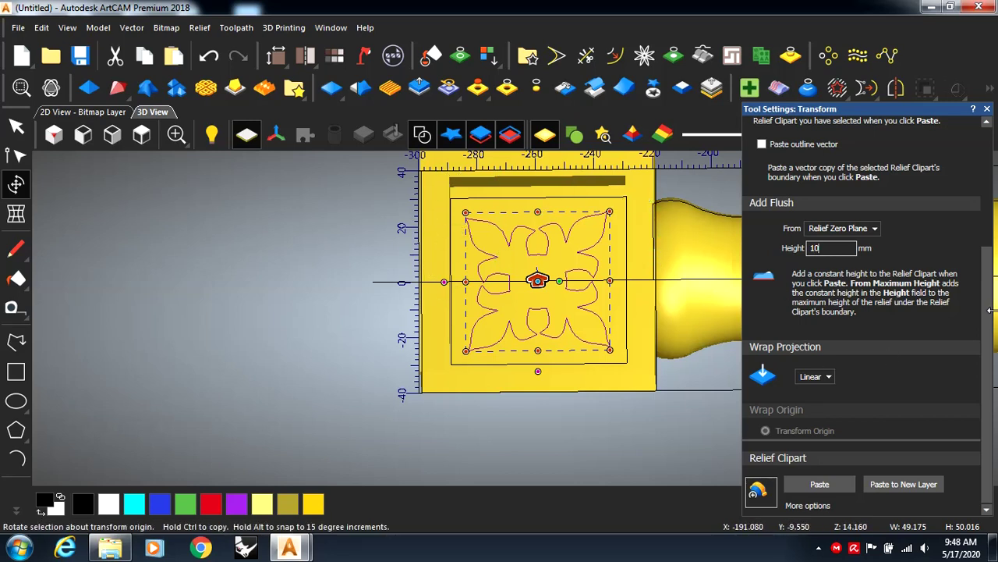
{"action": "left_click", "coordinate": [825, 484]}
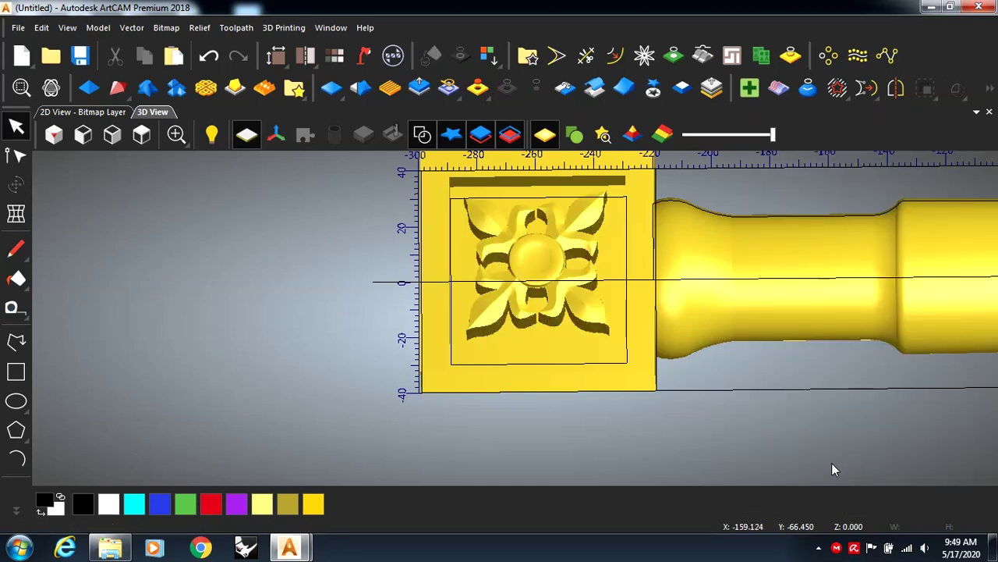
Step: Hide the vectors and examine the pasted motif in the end block's recess from an angled view
{"action": "scroll", "coordinate": [698, 284], "scroll_direction": "down", "scroll_amount": 2}
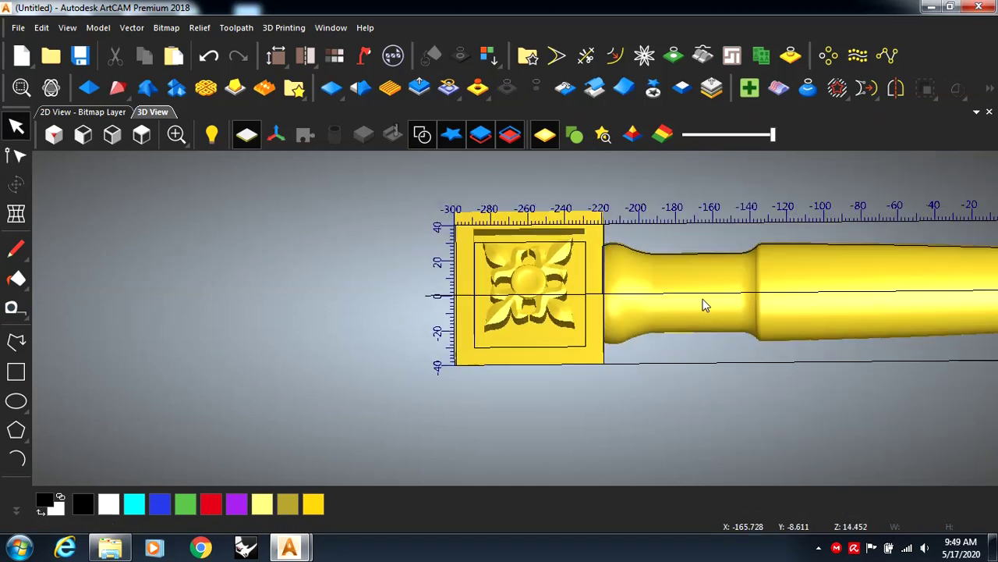
{"action": "left_click", "coordinate": [421, 136]}
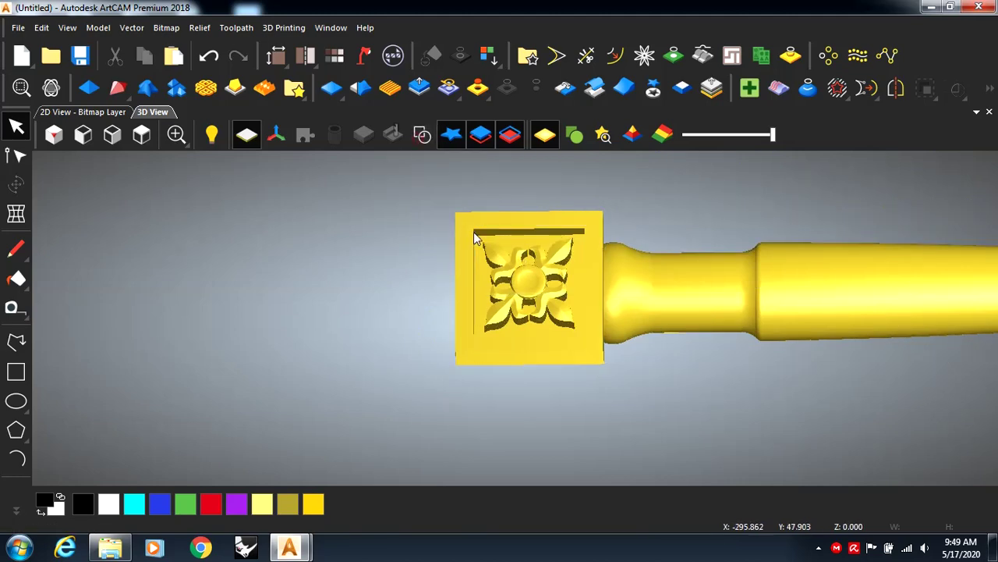
{"action": "mouse_move", "coordinate": [543, 330]}
{"action": "left_mouse_down"}
{"action": "mouse_move", "coordinate": [529, 246]}
{"action": "mouse_move", "coordinate": [477, 276]}
{"action": "mouse_move", "coordinate": [535, 305]}
{"action": "mouse_move", "coordinate": [553, 285]}
{"action": "mouse_move", "coordinate": [786, 244]}
{"action": "mouse_move", "coordinate": [803, 286]}
{"action": "mouse_move", "coordinate": [717, 298]}
{"action": "mouse_move", "coordinate": [643, 394]}
{"action": "left_mouse_up"}
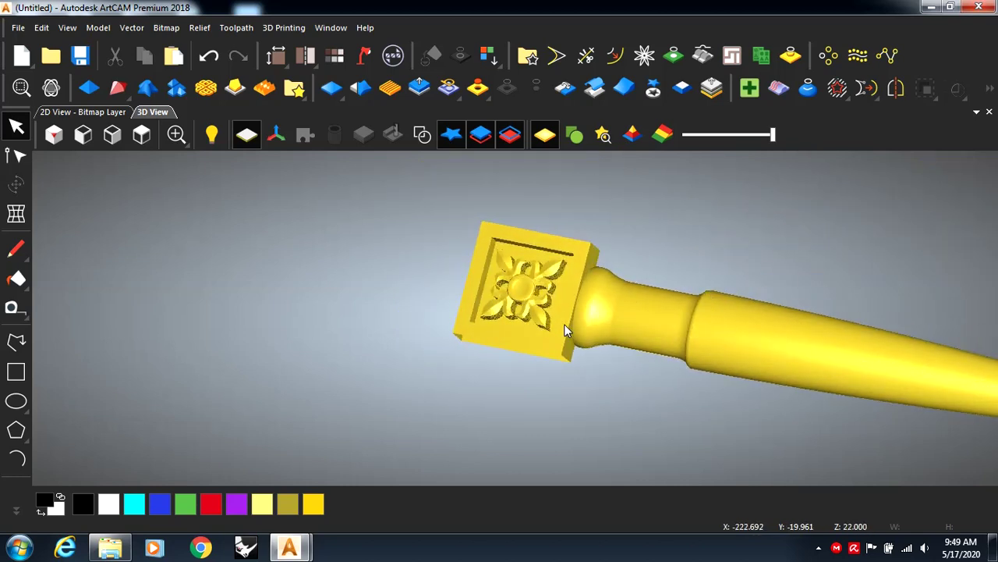
{"action": "scroll", "coordinate": [564, 323], "scroll_direction": "up", "scroll_amount": 2}
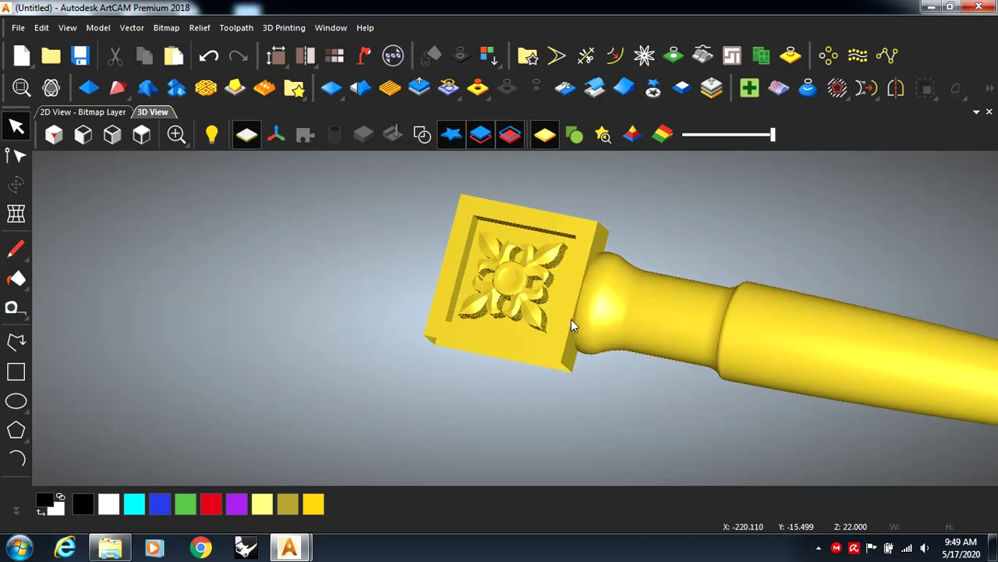